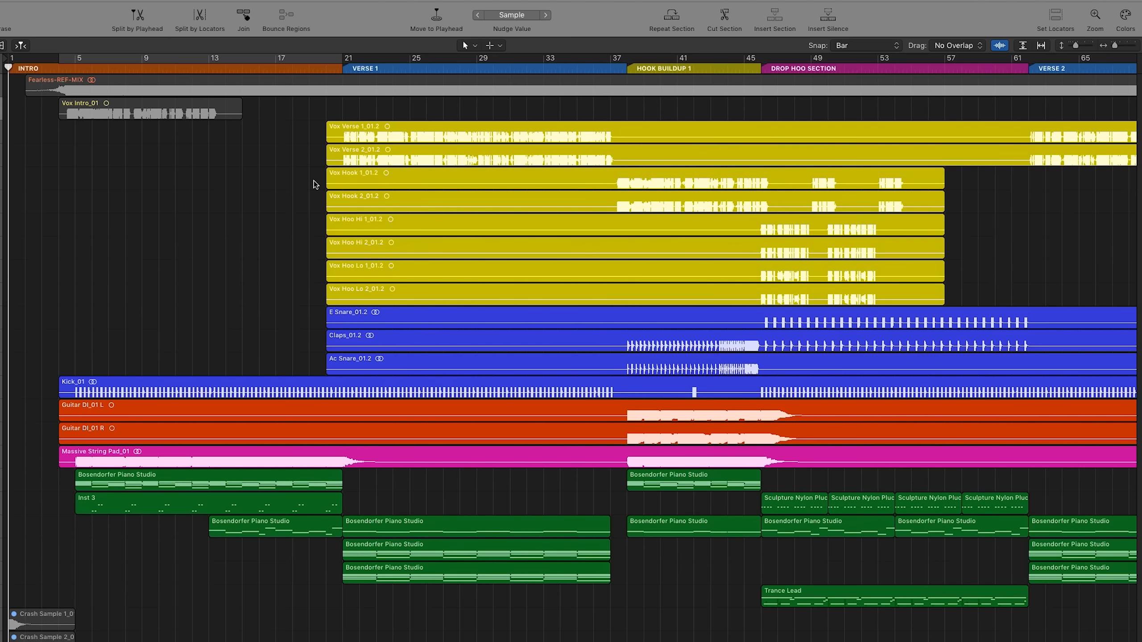
# Delete the empty portion before bar 37 from the hook and hoo vocal, E Snare, Claps and Ac Snare regions
pyautogui.moveTo(313, 184); pyautogui.dragTo(613, 366)
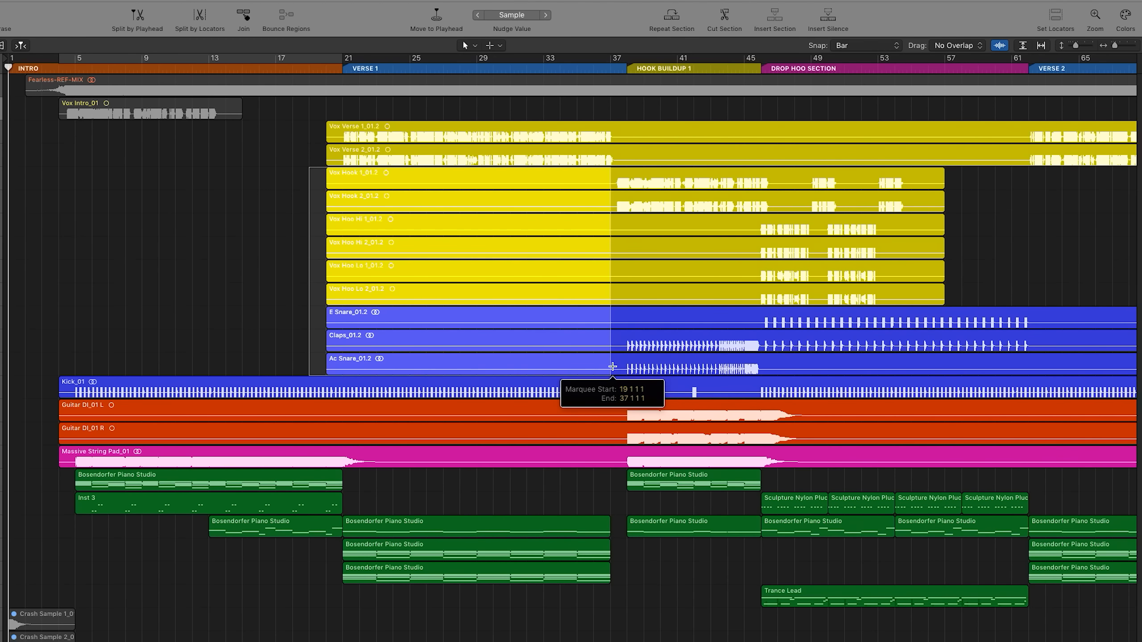
pyautogui.press('Delete')
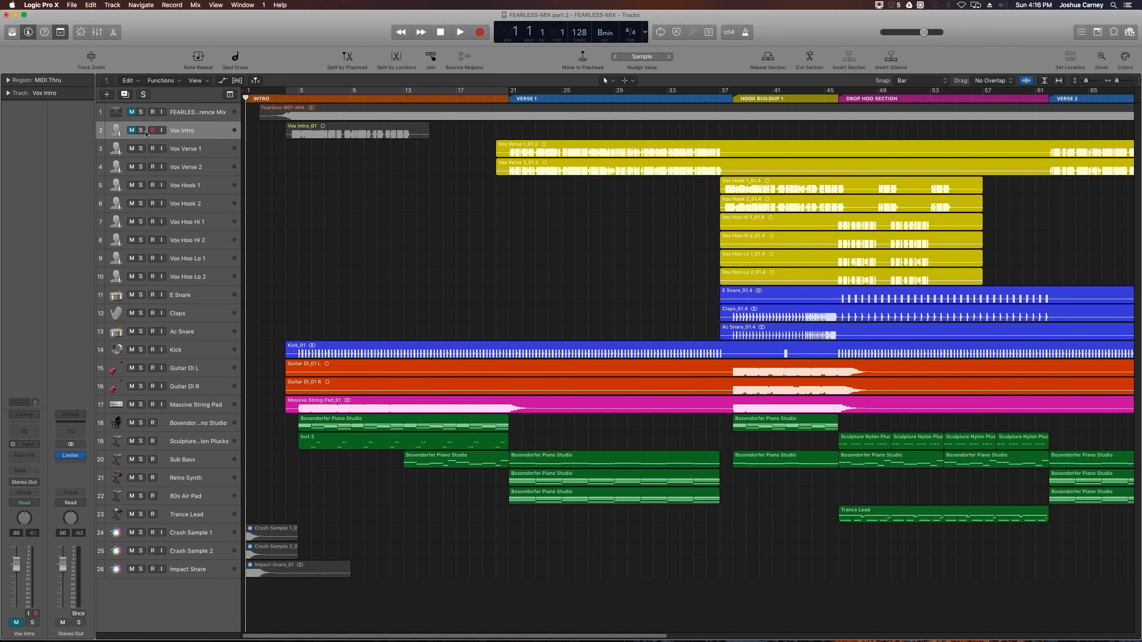
# Unmute the Vox Intro track and move it between the Ac Snare and Kick tracks
pyautogui.click(132, 130)
pyautogui.moveTo(171, 131); pyautogui.dragTo(317, 332)
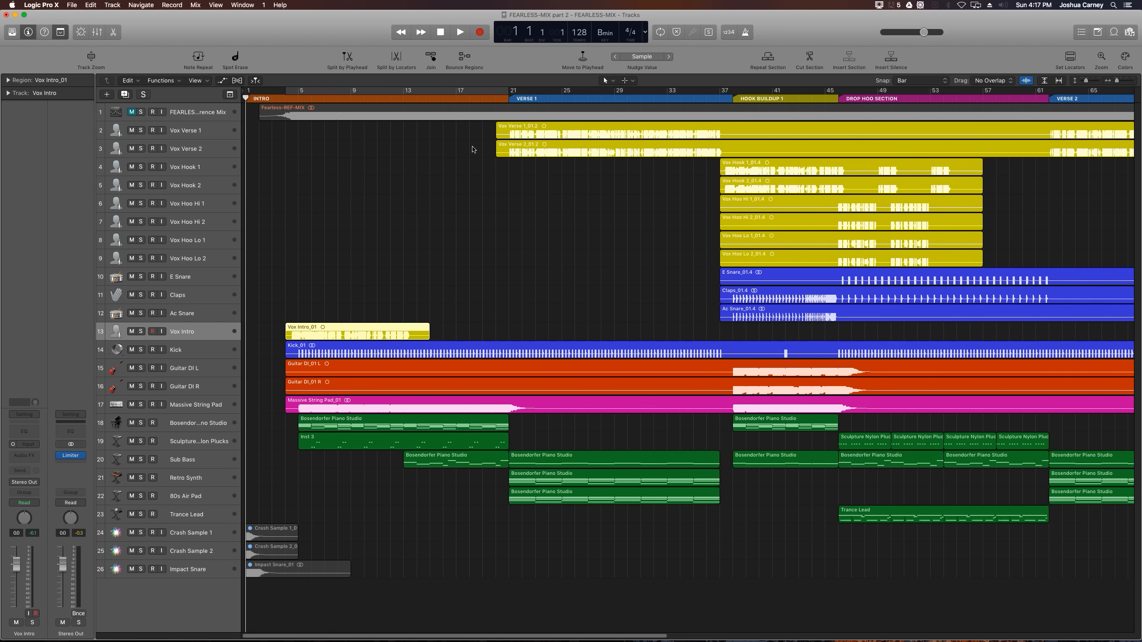
pyautogui.moveTo(480, 130); pyautogui.dragTo(839, 315)
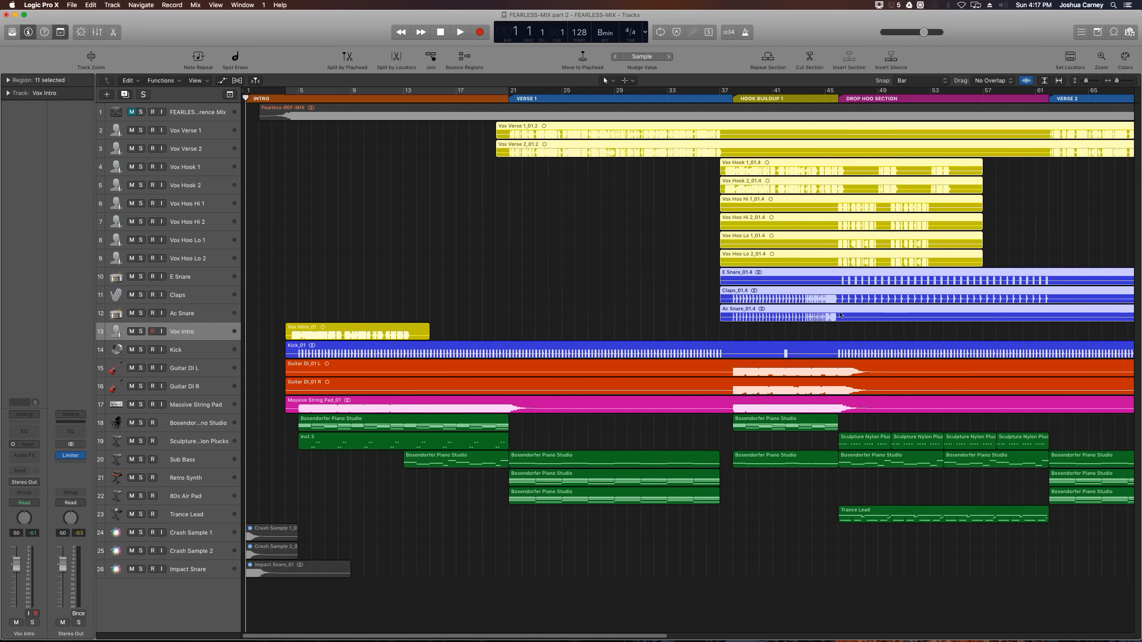
pyautogui.click(338, 261)
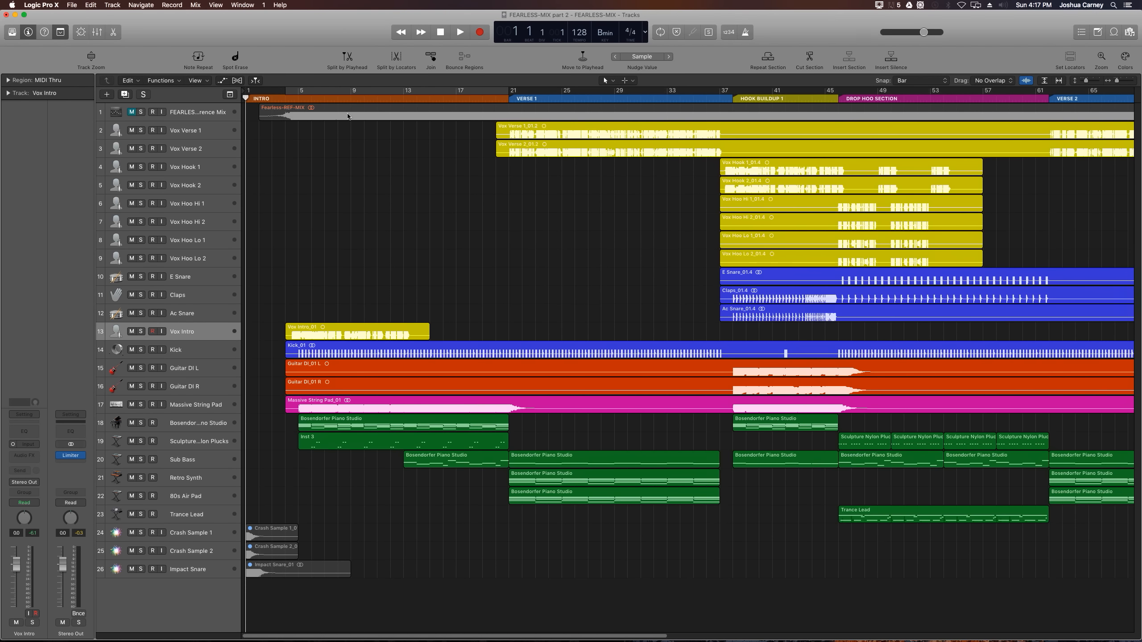
# Mute the Vox Intro track
pyautogui.click(353, 100)
pyautogui.press('super+Right')
pyautogui.press('super+Right')
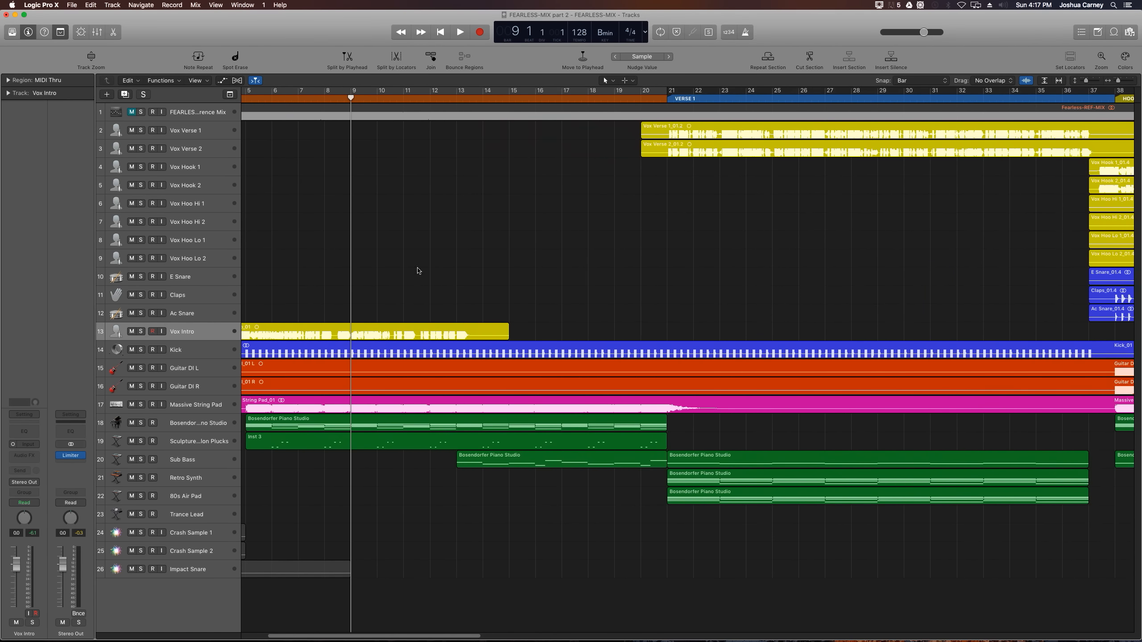
pyautogui.hscroll(-2, 401, 279)
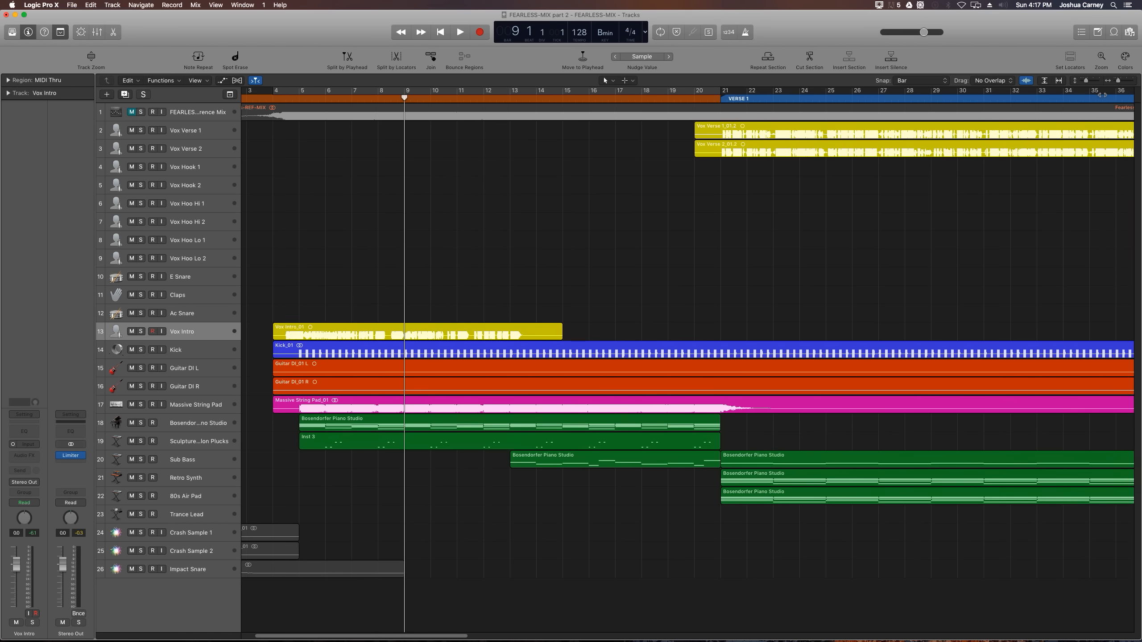
pyautogui.click(1087, 84)
pyautogui.scroll(-5, 726, 165)
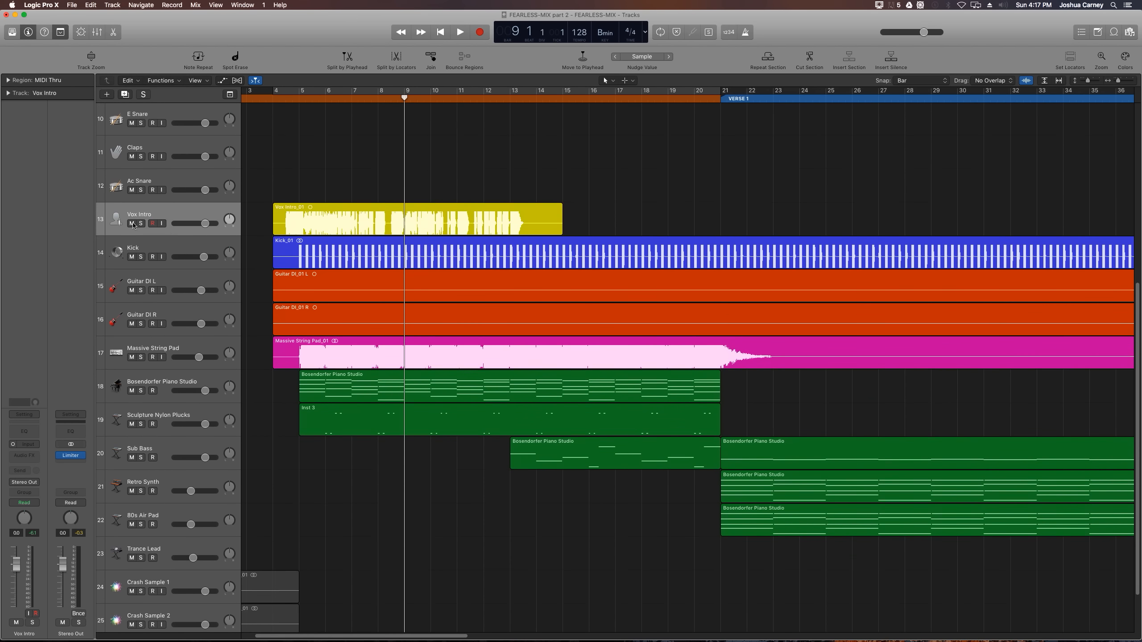
pyautogui.click(131, 224)
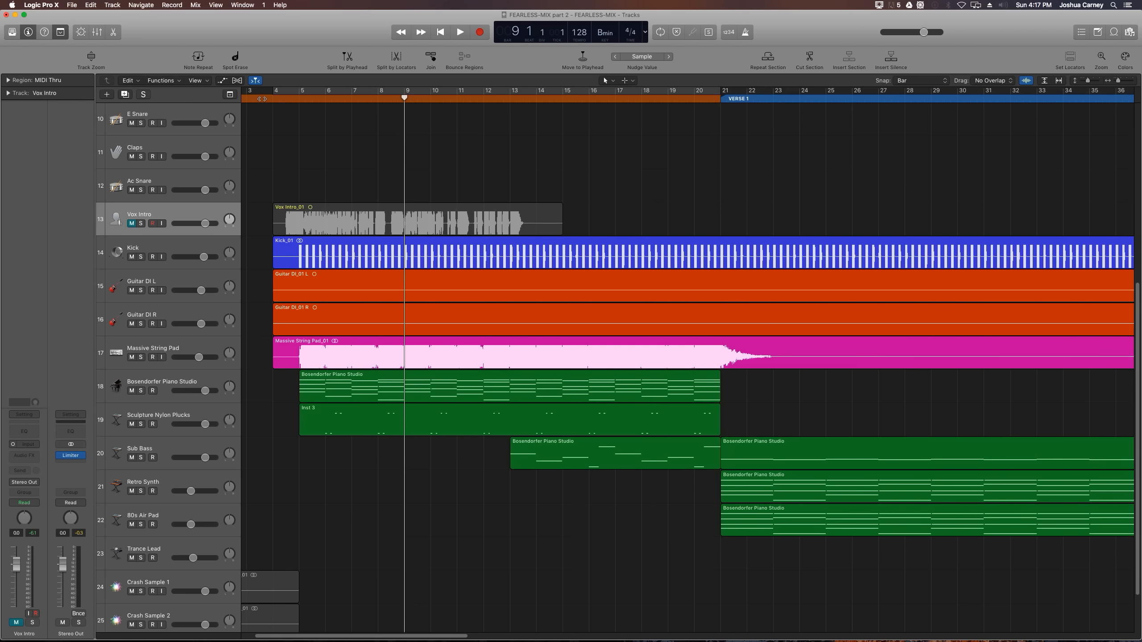
# Play the intro from bar 4 and turn off the waveform zoom
pyautogui.click(272, 99)
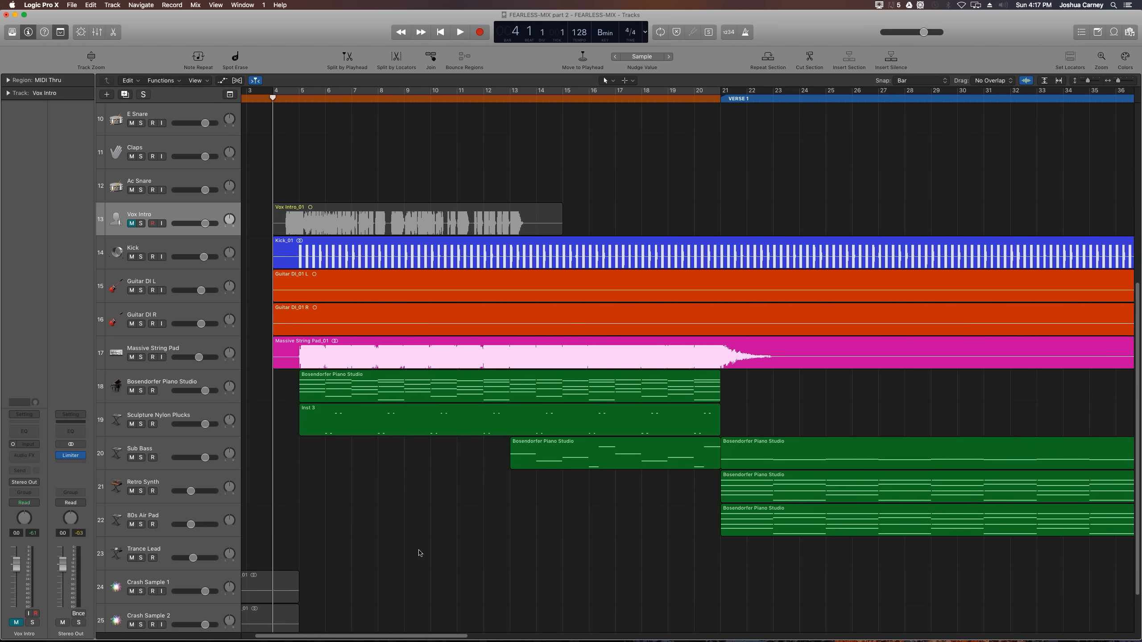
pyautogui.press('space')
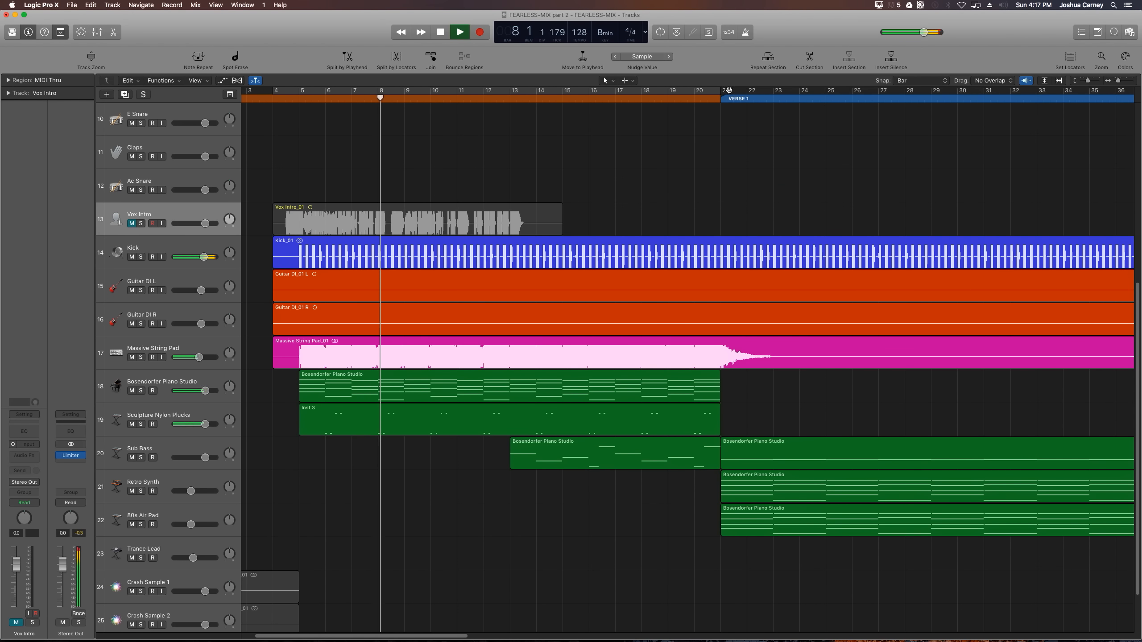
pyautogui.click(1026, 82)
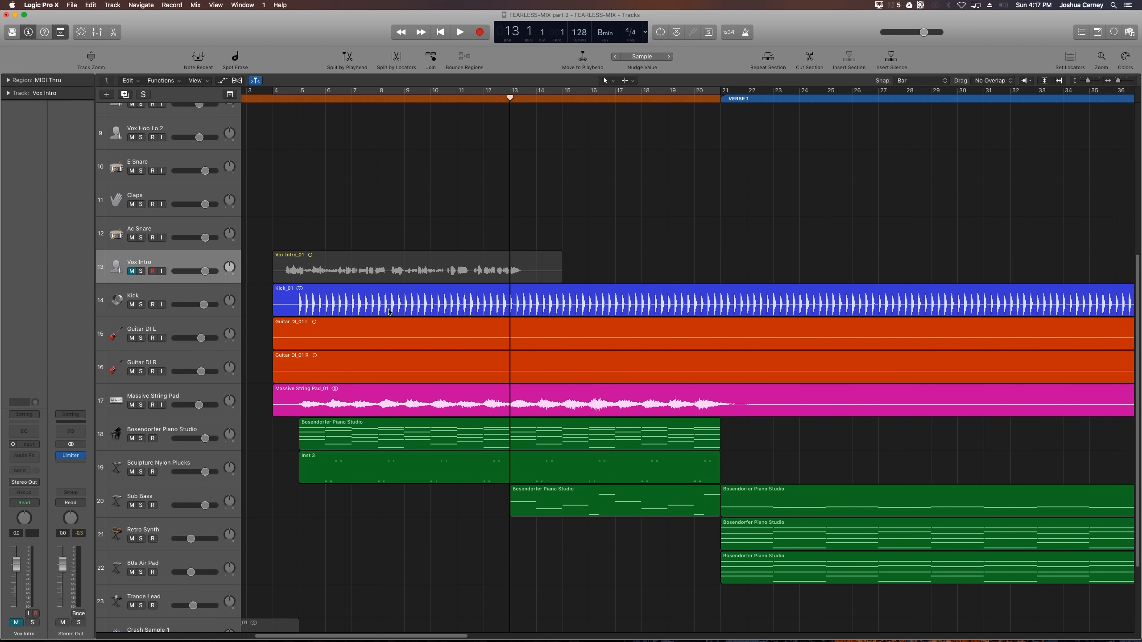
pyautogui.scroll(10, 389, 312)
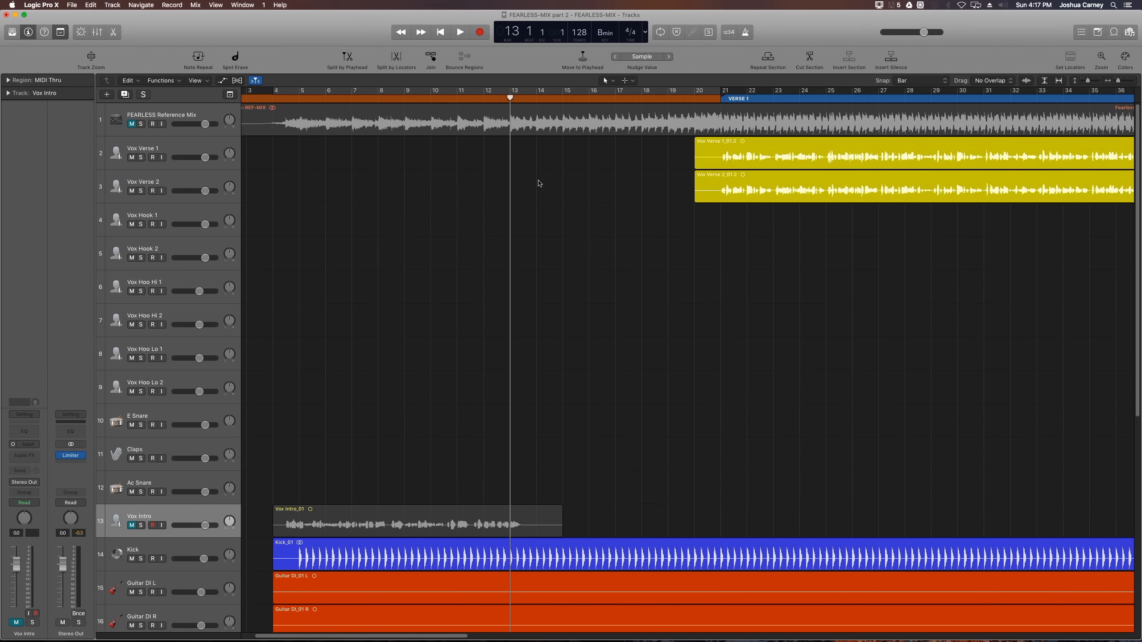
pyautogui.scroll(-10, 539, 183)
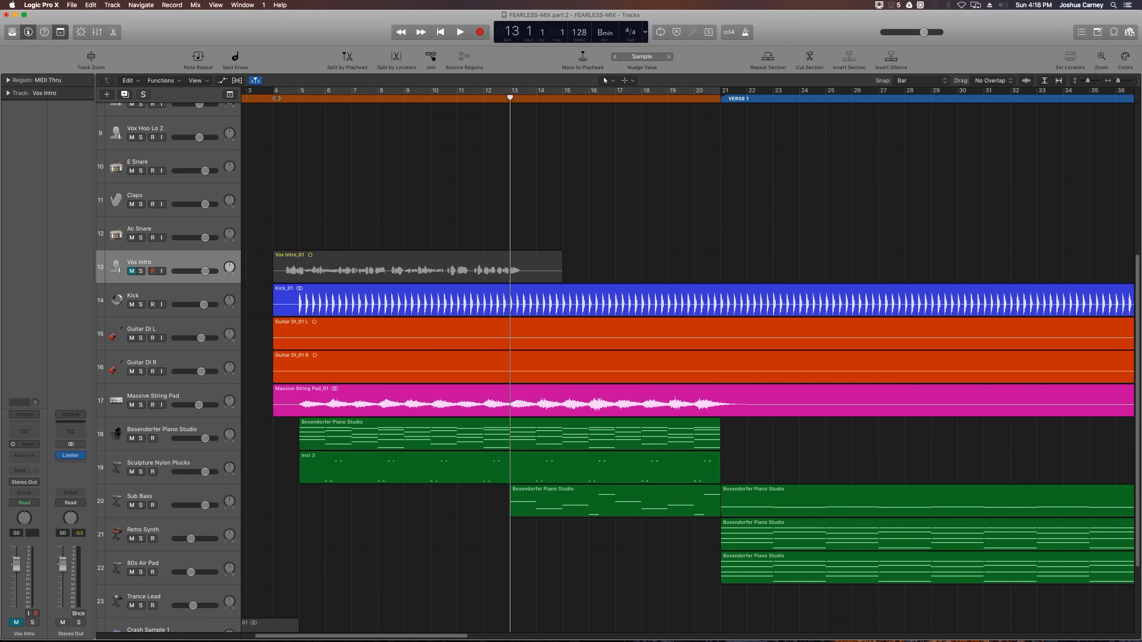
# Listen to the intro from bar 5 to bar 13, without the muted vocal
pyautogui.click(299, 98)
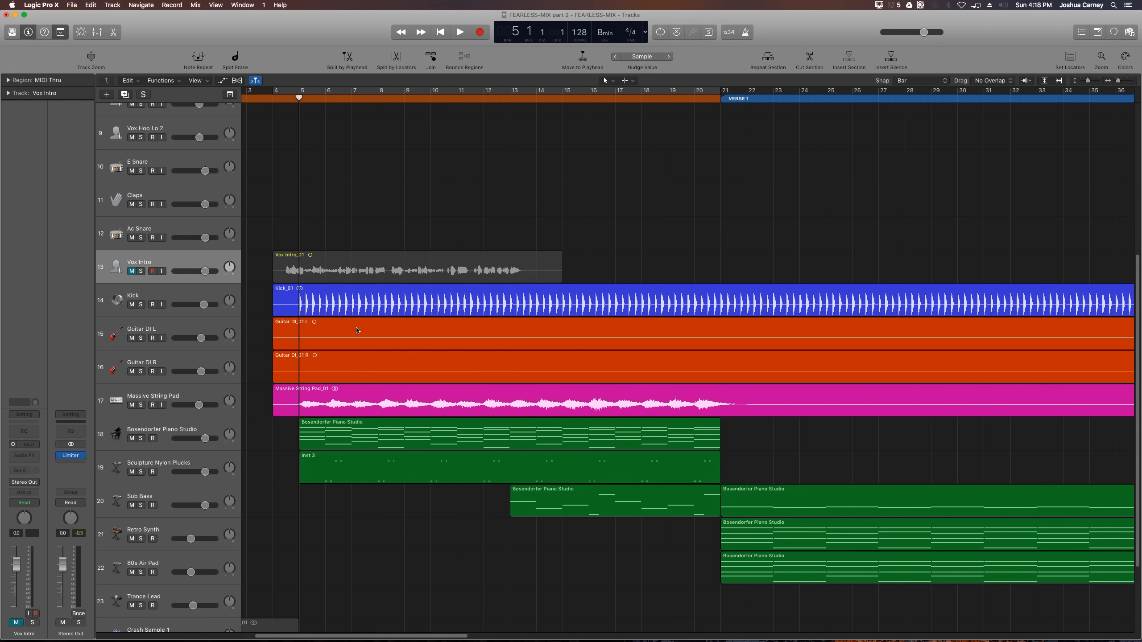
pyautogui.press('space')
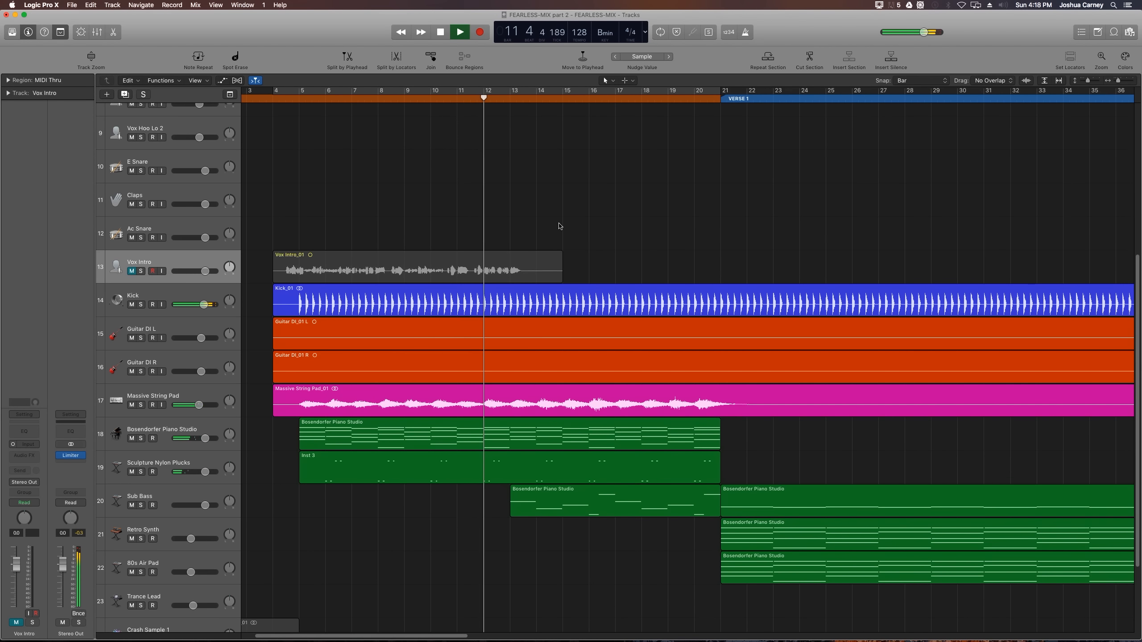
pyautogui.press('space')
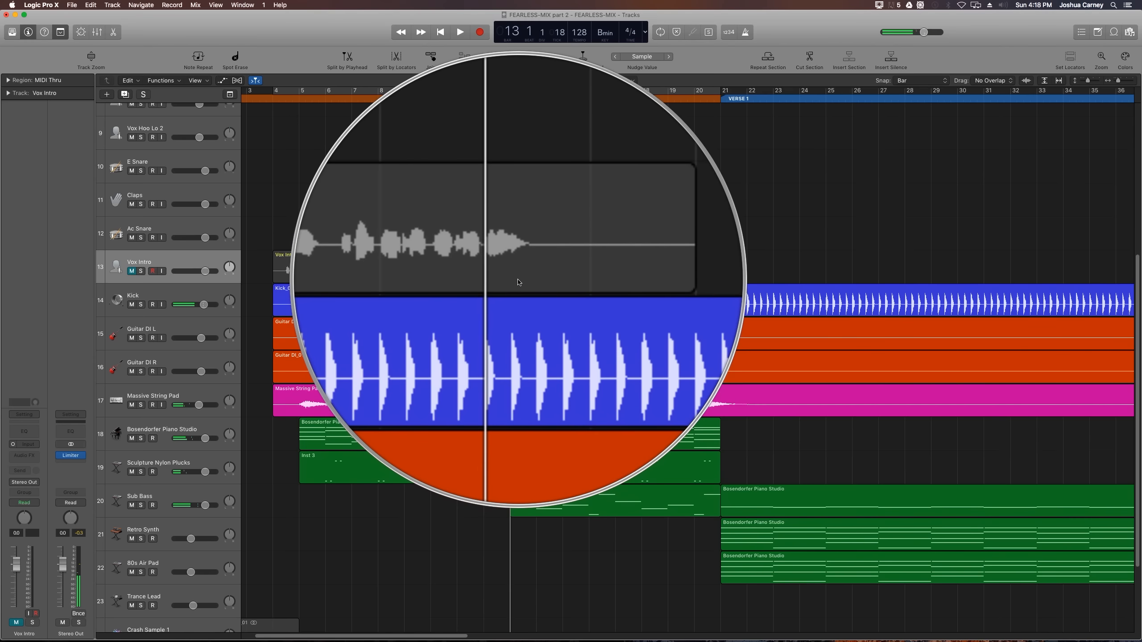
# Delete the portion of the Kick region before bar 13
pyautogui.moveTo(264, 305); pyautogui.dragTo(509, 311)
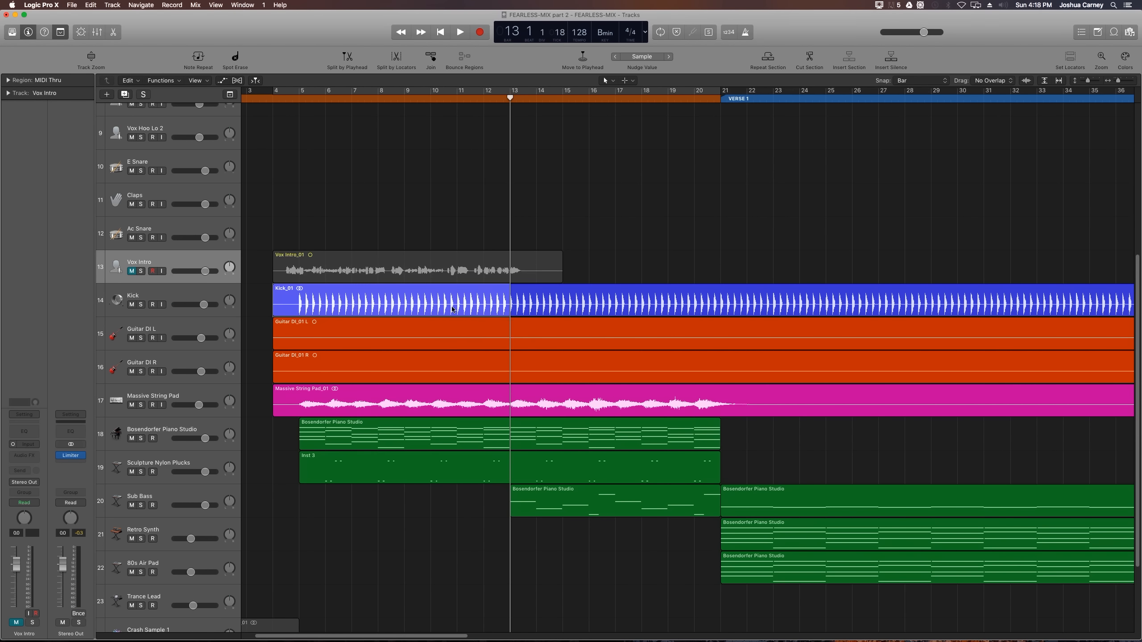
pyautogui.press('Delete')
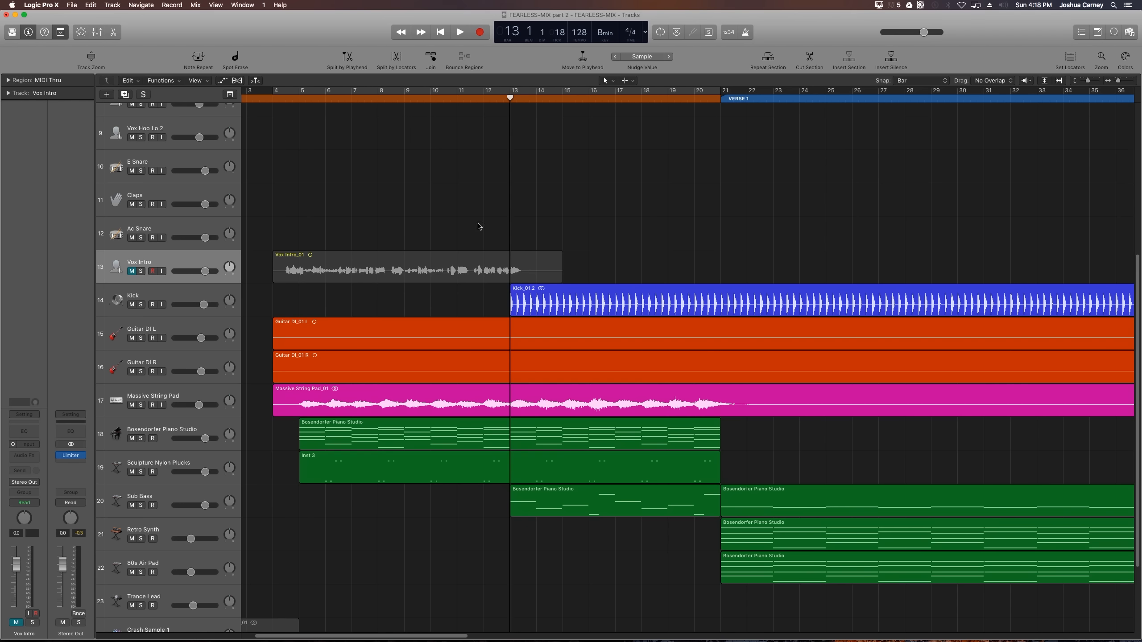
# Duplicate the Kick track with its settings, directly below the original
pyautogui.click(170, 292)
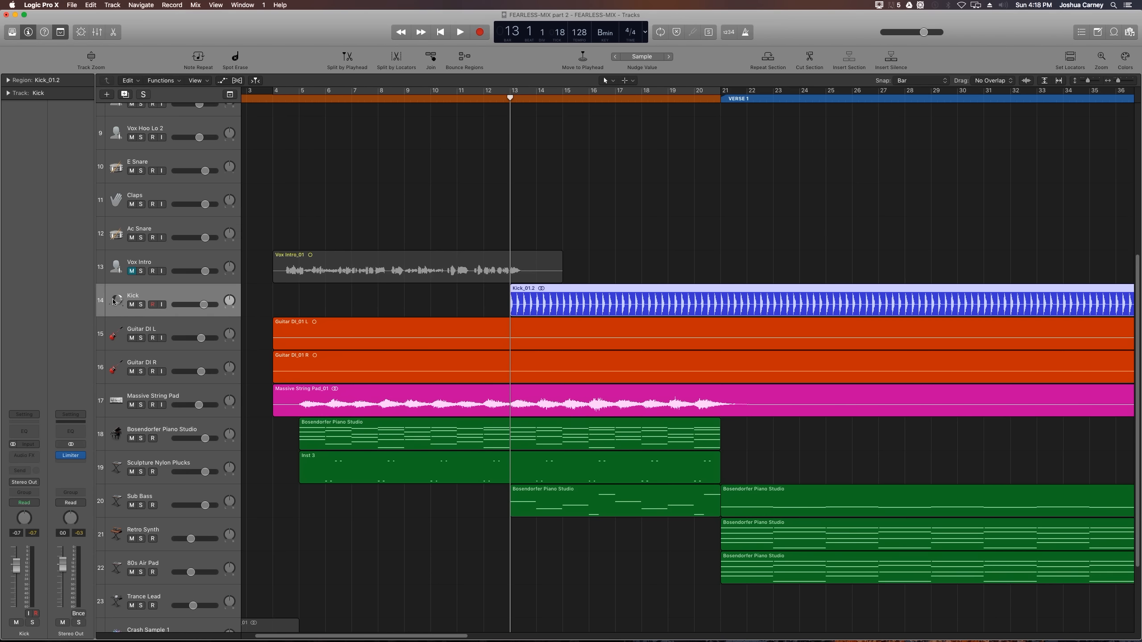
pyautogui.click(125, 95)
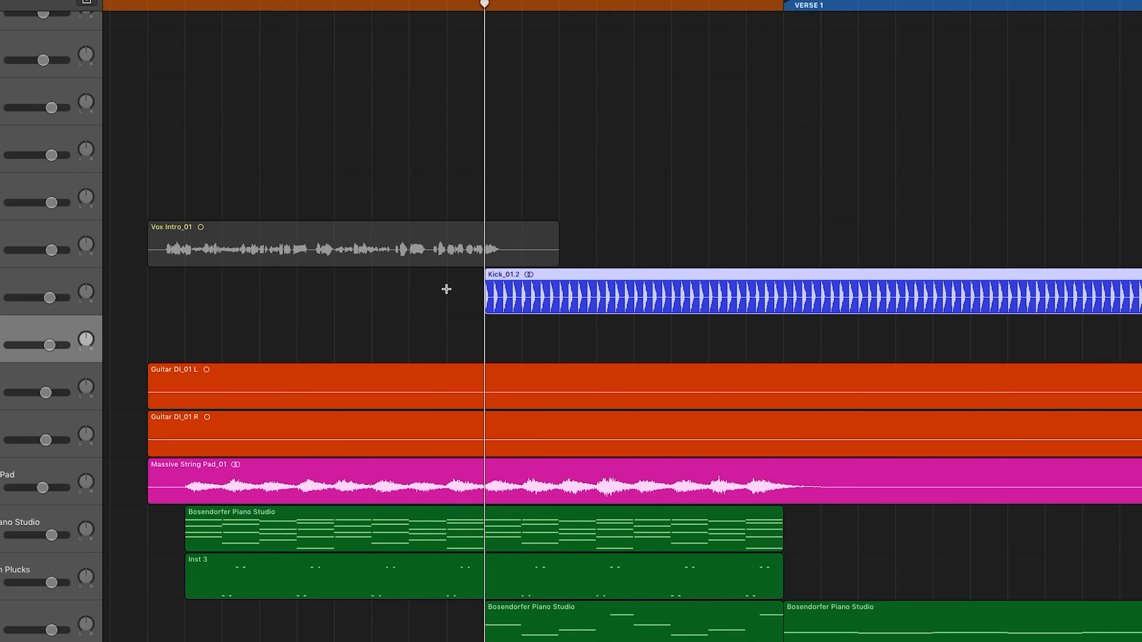
# Split the Kick region at bar 21 and move the part from bar 21 onward to the duplicated Kick track
pyautogui.click(484, 301)
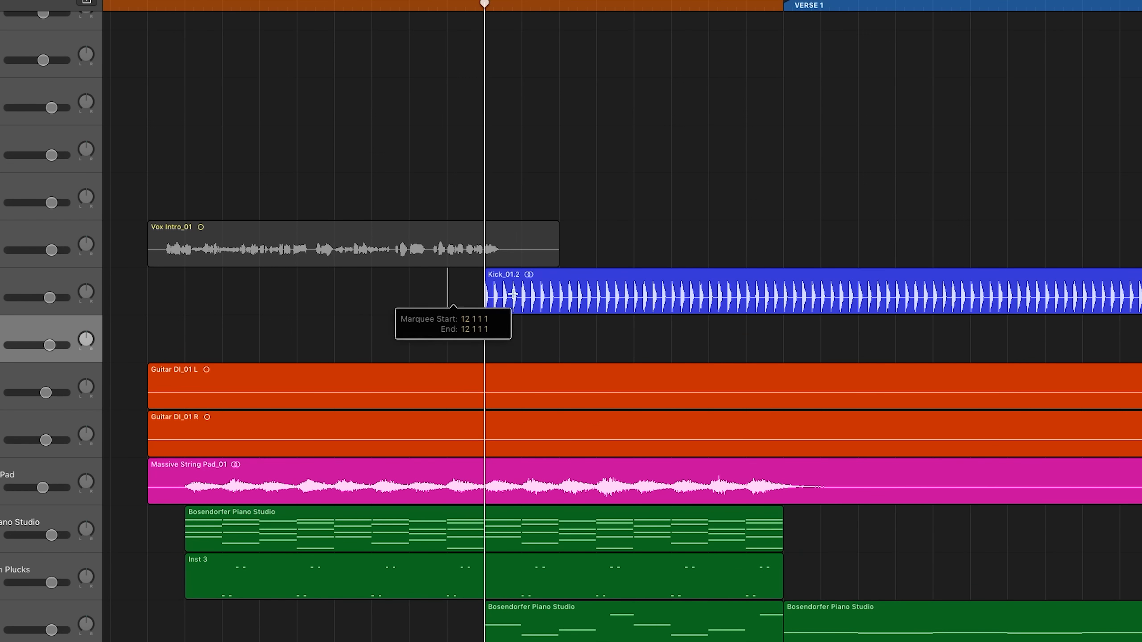
pyautogui.moveTo(513, 294); pyautogui.dragTo(783, 297)
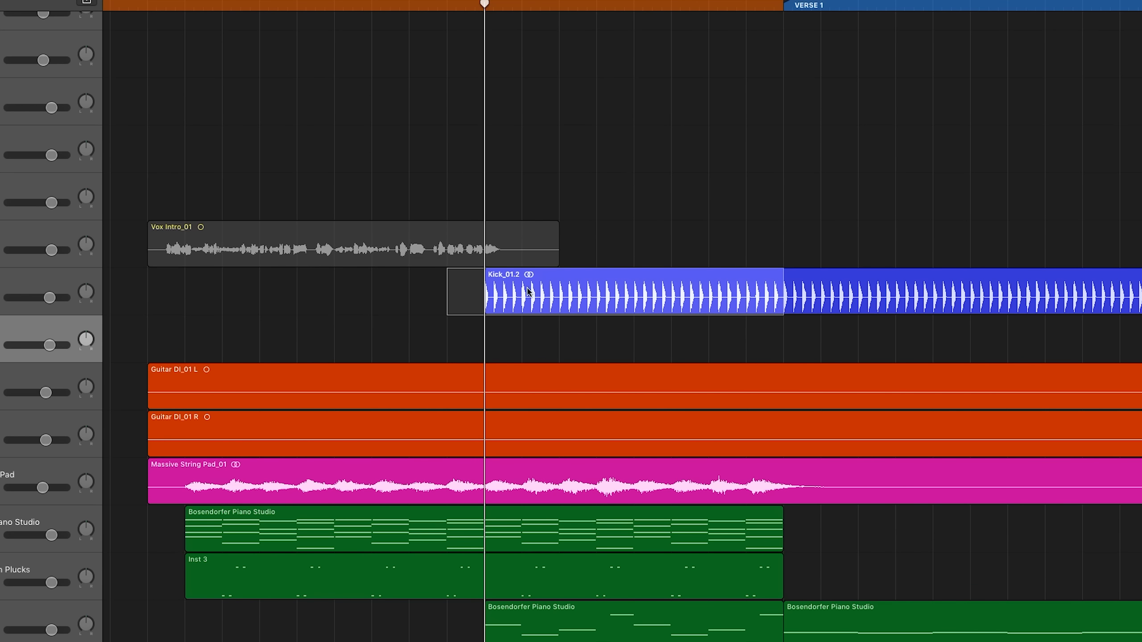
pyautogui.click(693, 284)
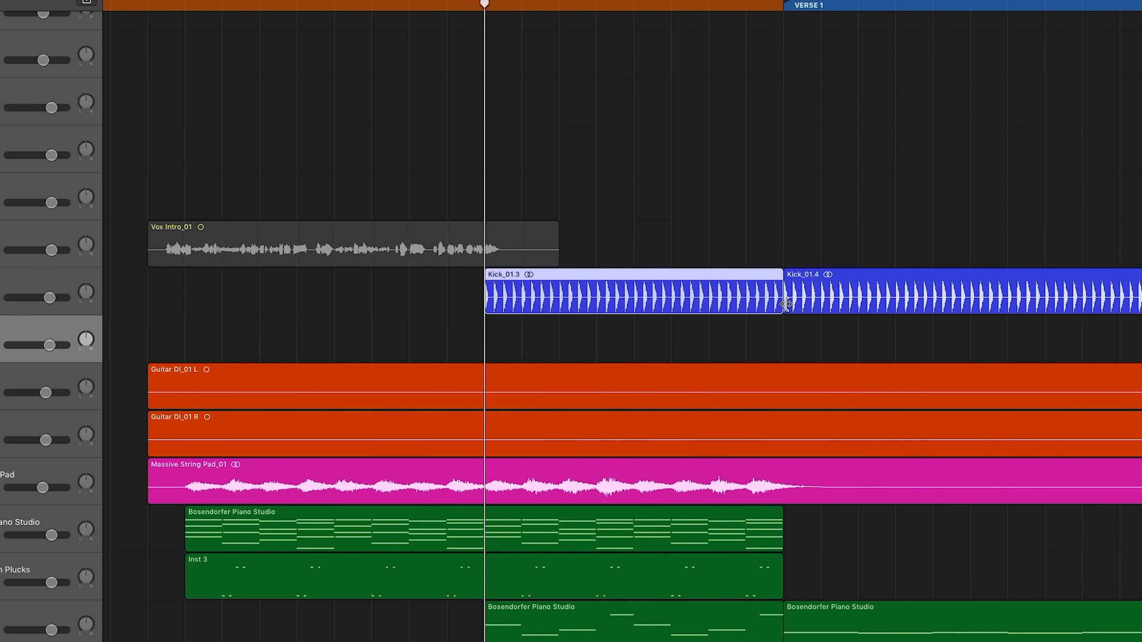
pyautogui.click(818, 210)
pyautogui.moveTo(824, 292); pyautogui.dragTo(823, 338)
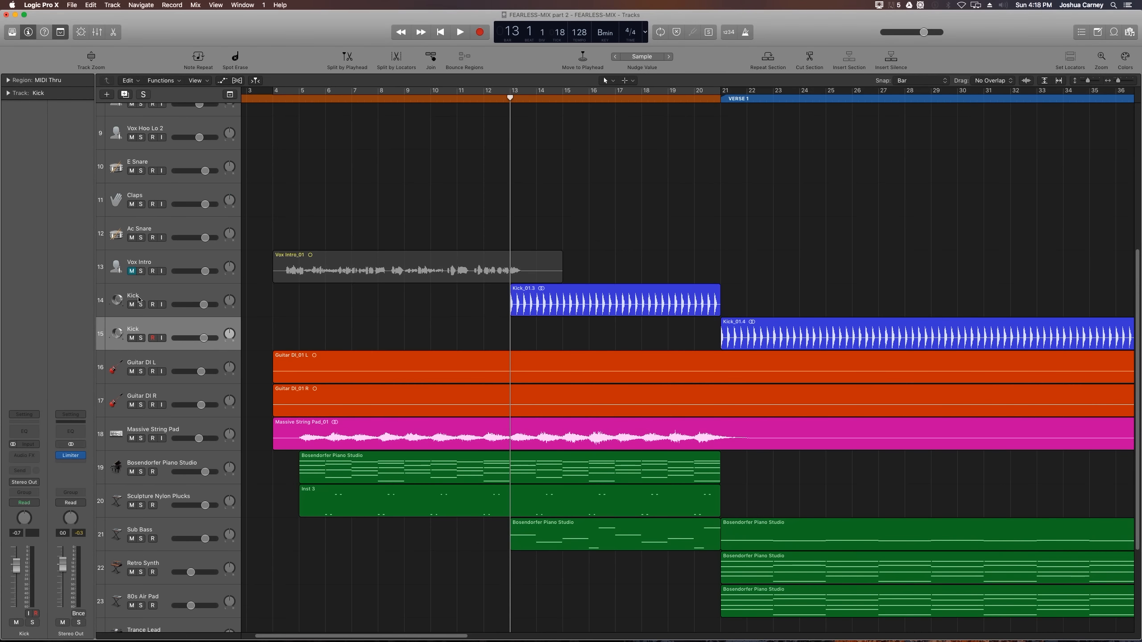
# Rename the upper Kick track, holding the intro kick region, as Filter Kick
pyautogui.doubleClick(135, 295)
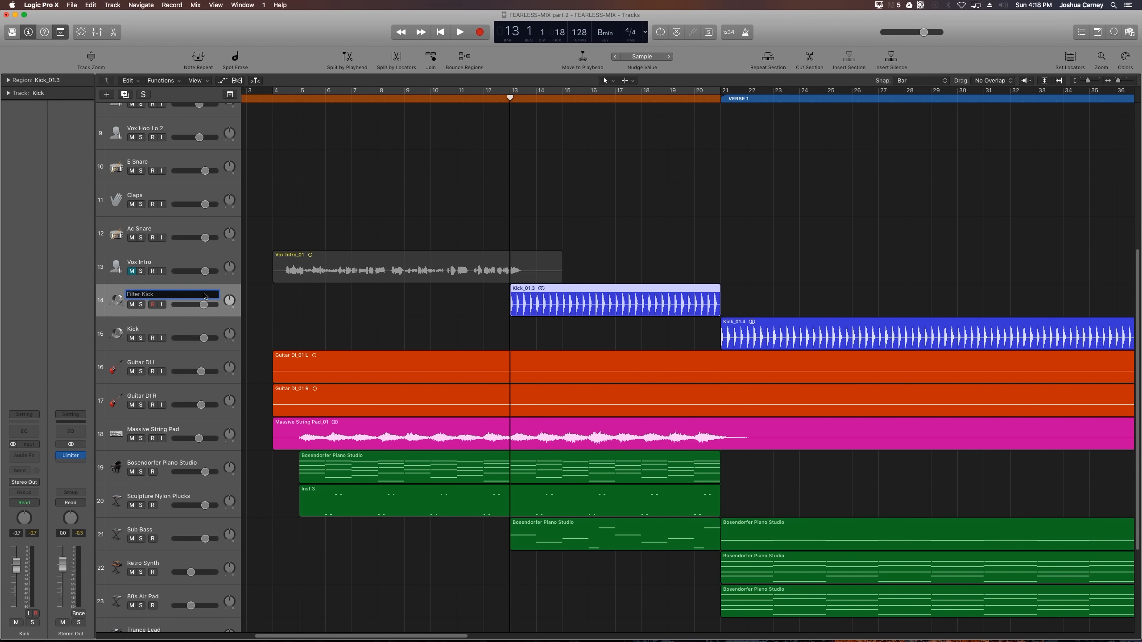
pyautogui.click(305, 308)
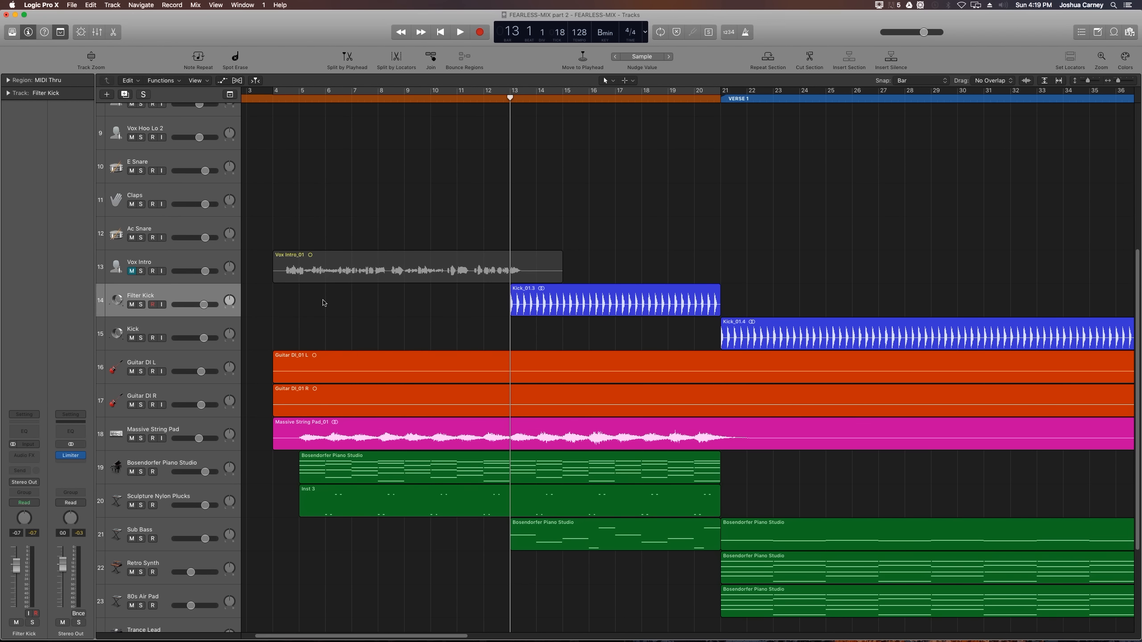
# Set the cycle range to the Filter Kick region, from bar 13 to bar 21
pyautogui.click(588, 292)
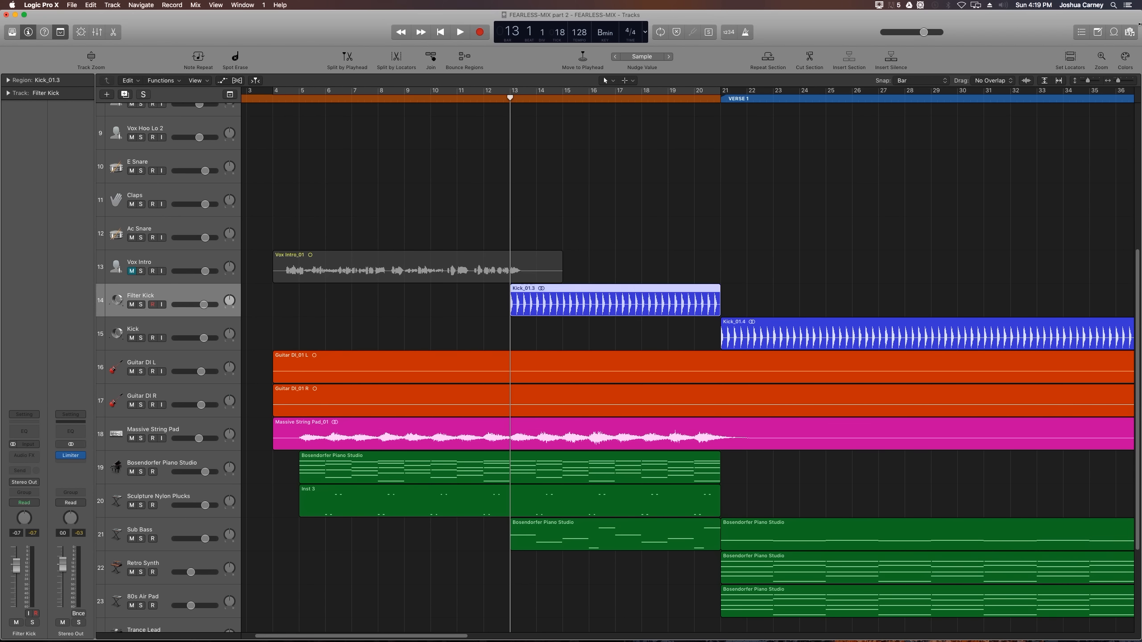
pyautogui.click(1070, 58)
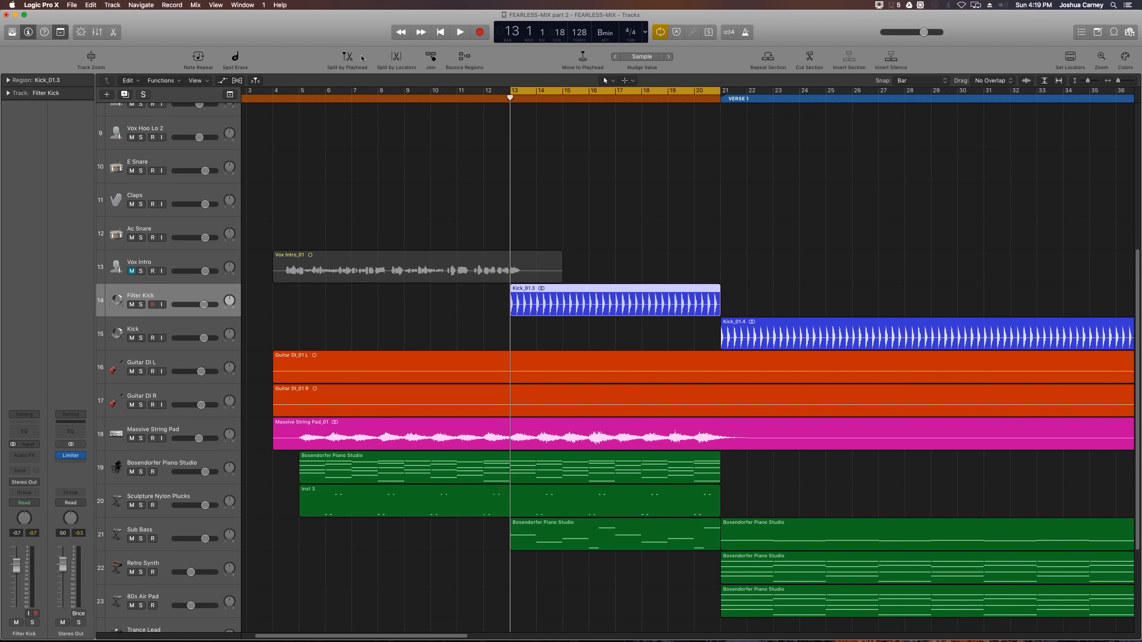
pyautogui.click(63, 36)
pyautogui.click(64, 36)
# Solo the Filter Kick track and play it briefly from bar 13
pyautogui.click(141, 304)
pyautogui.press('space')
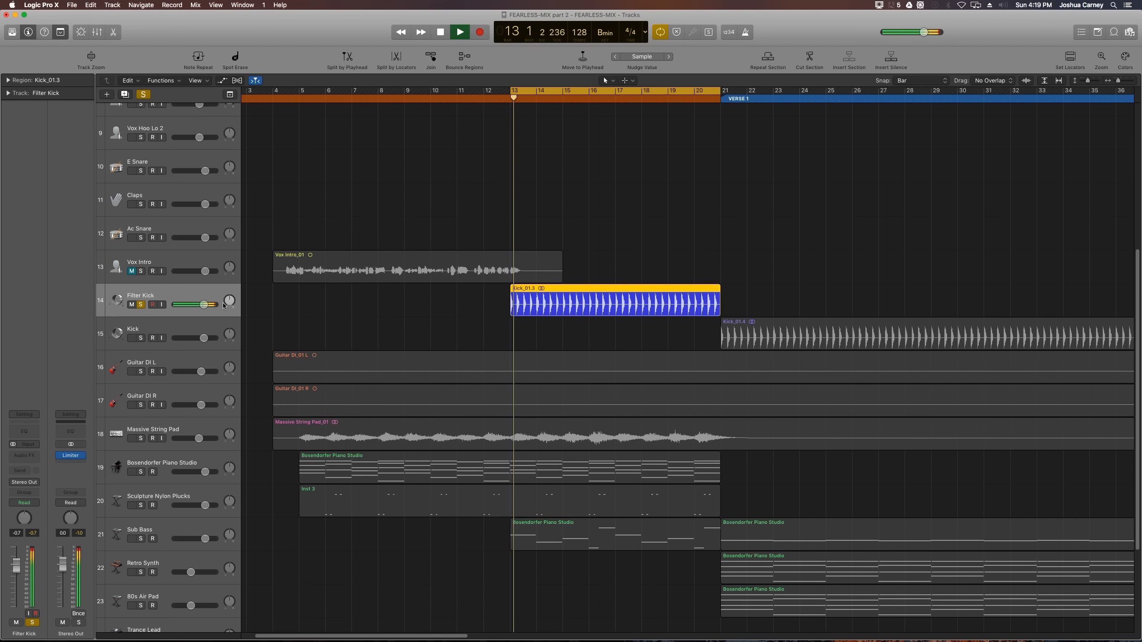
pyautogui.press('space')
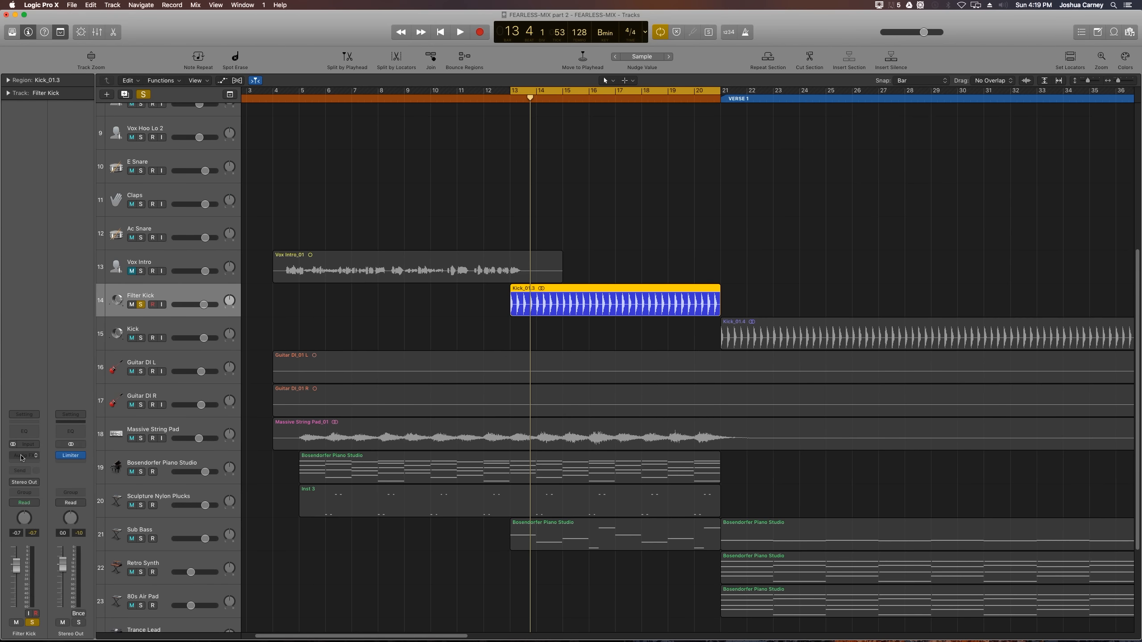
# Insert a stereo Channel EQ on the Filter Kick track and move its window over the middle of the arrangement
pyautogui.click(20, 451)
pyautogui.moveTo(25, 545)
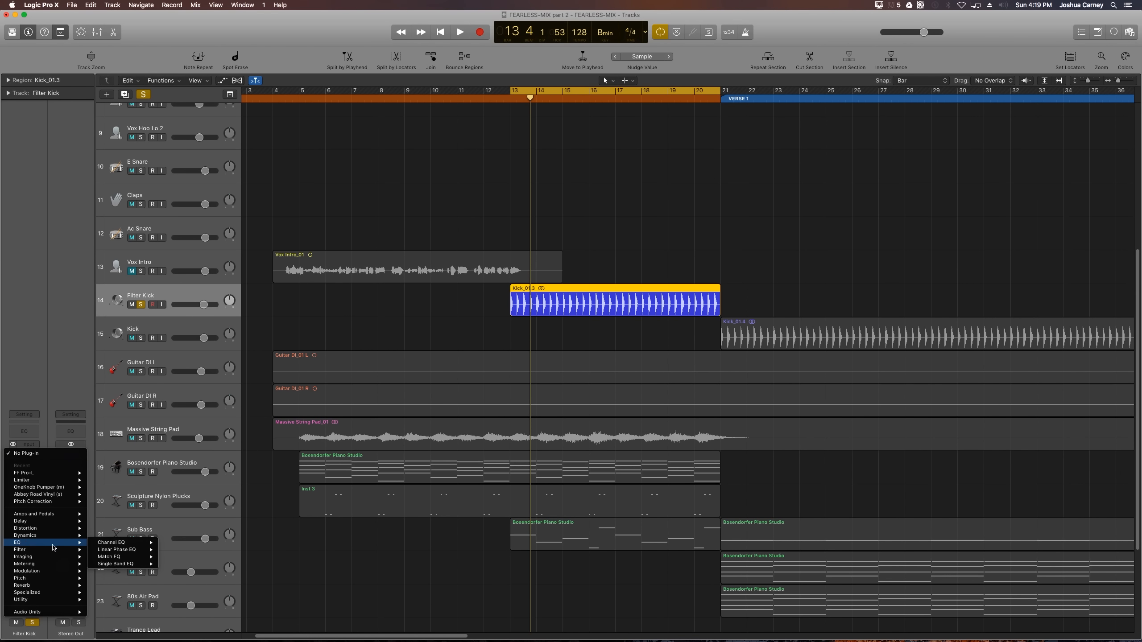
pyautogui.moveTo(146, 544)
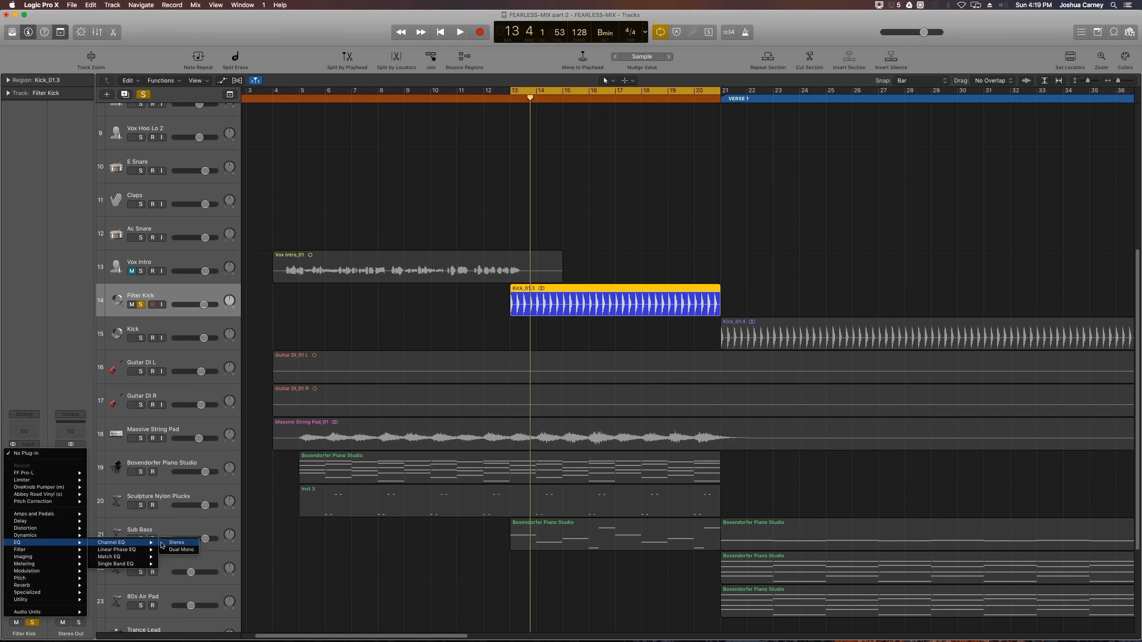
pyautogui.click(178, 543)
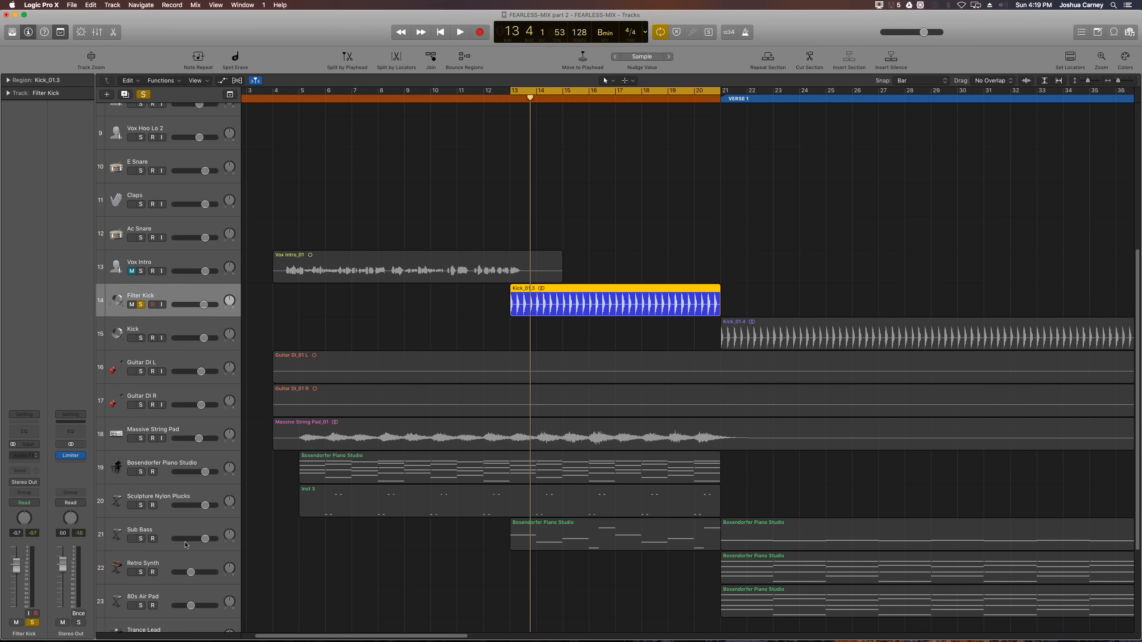
pyautogui.moveTo(230, 48); pyautogui.dragTo(428, 168)
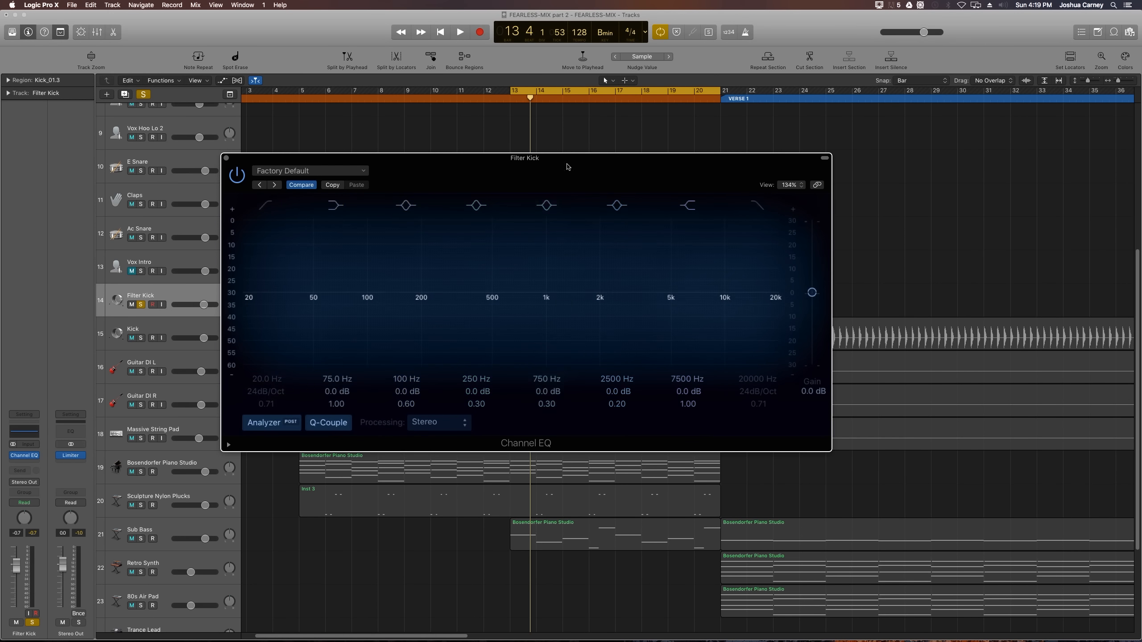
# Turn on the low-pass band in the Filter Kick's Channel EQ and set its cutoff to 940 Hz while auditioning the loop
pyautogui.moveTo(545, 178); pyautogui.dragTo(426, 222)
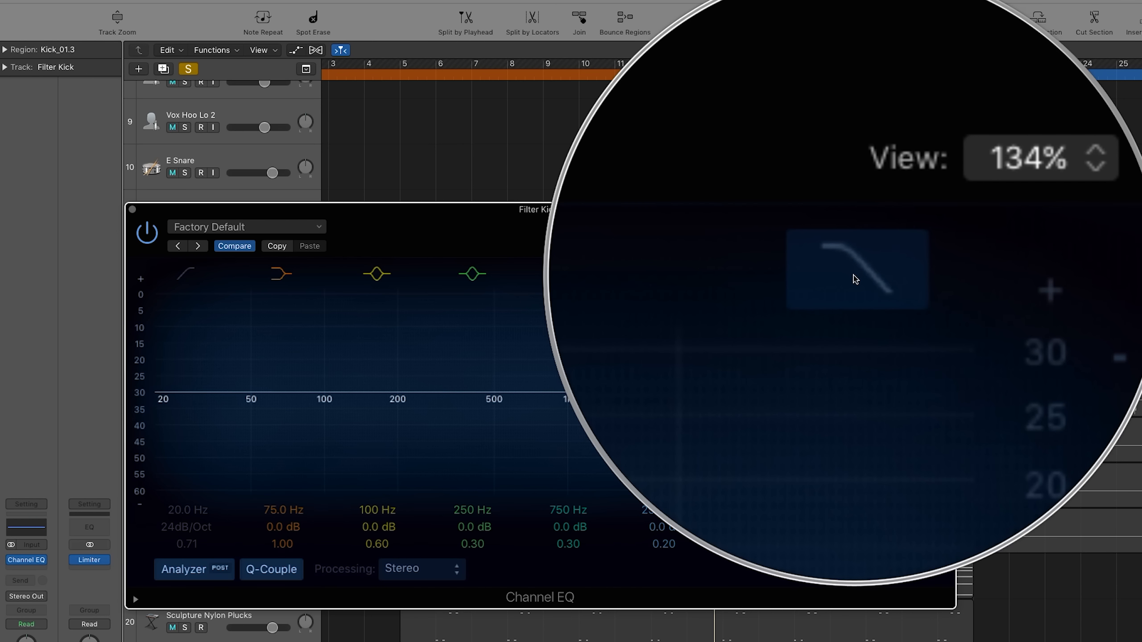
pyautogui.click(854, 273)
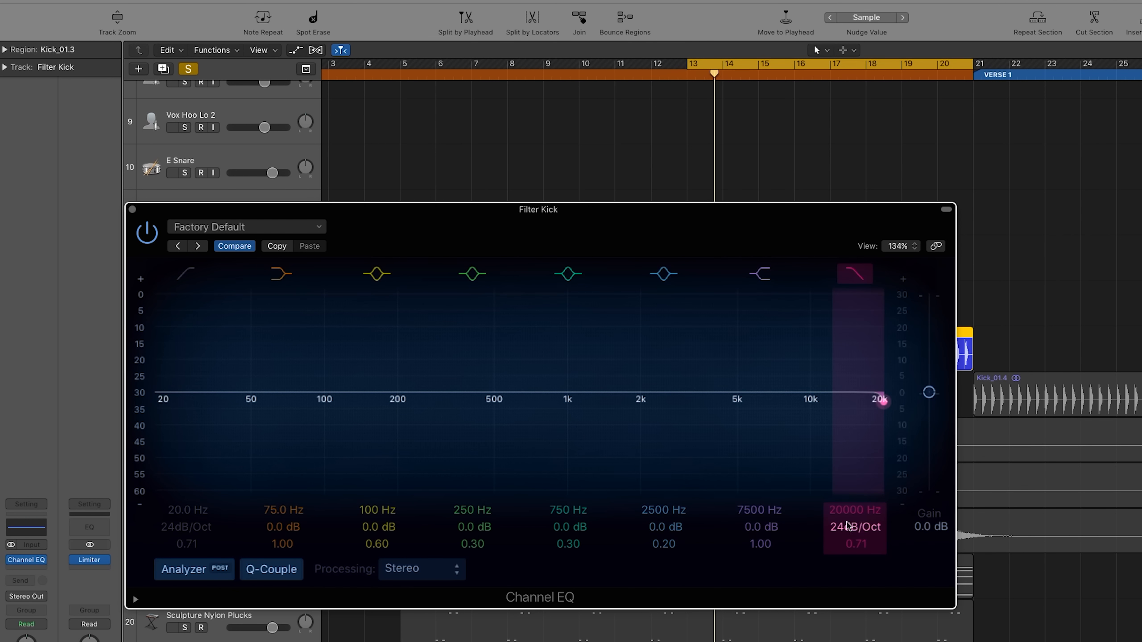
pyautogui.moveTo(846, 512); pyautogui.dragTo(852, 551)
pyautogui.press('space')
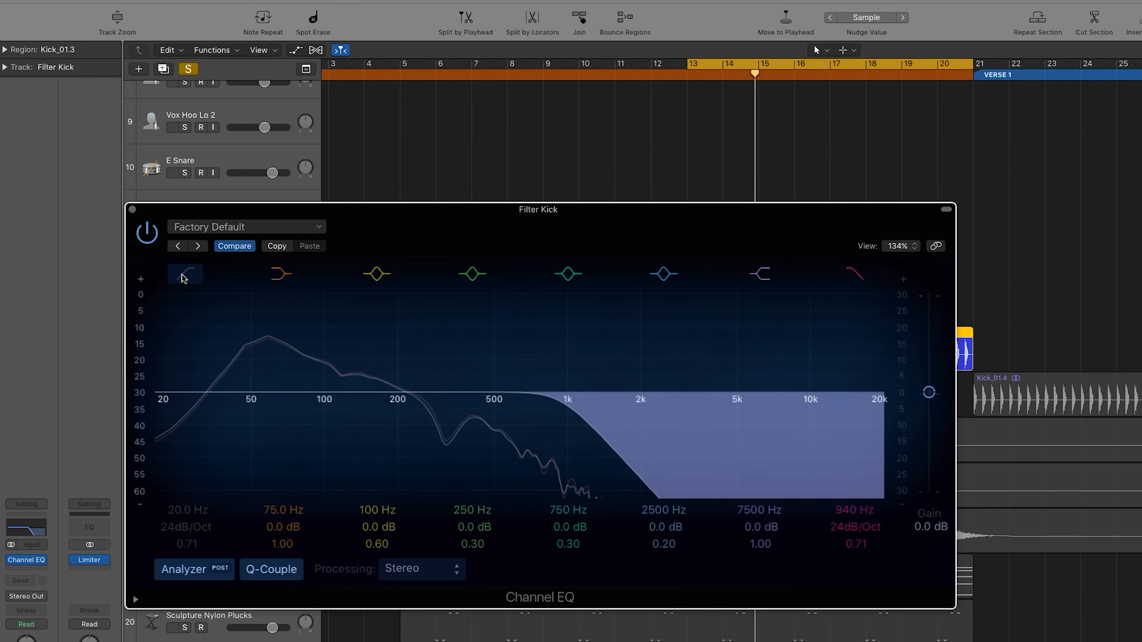
# Turn on the EQ's high-pass band, set its cutoff to 70 Hz, then close the EQ and deselect the kick region
pyautogui.click(184, 274)
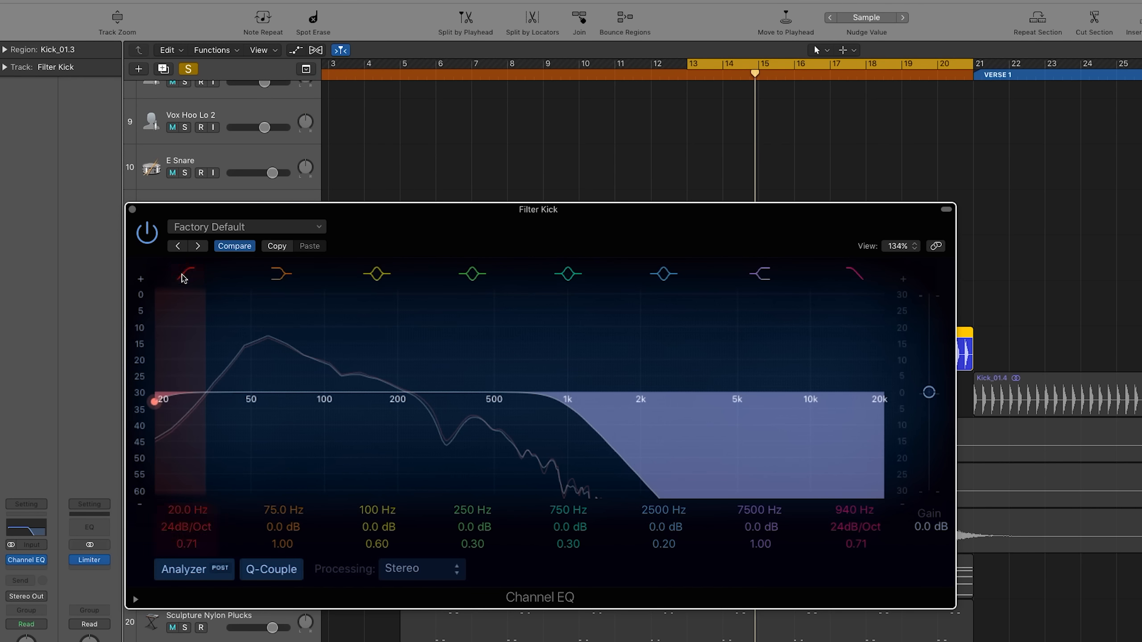
pyautogui.moveTo(170, 512); pyautogui.dragTo(171, 479)
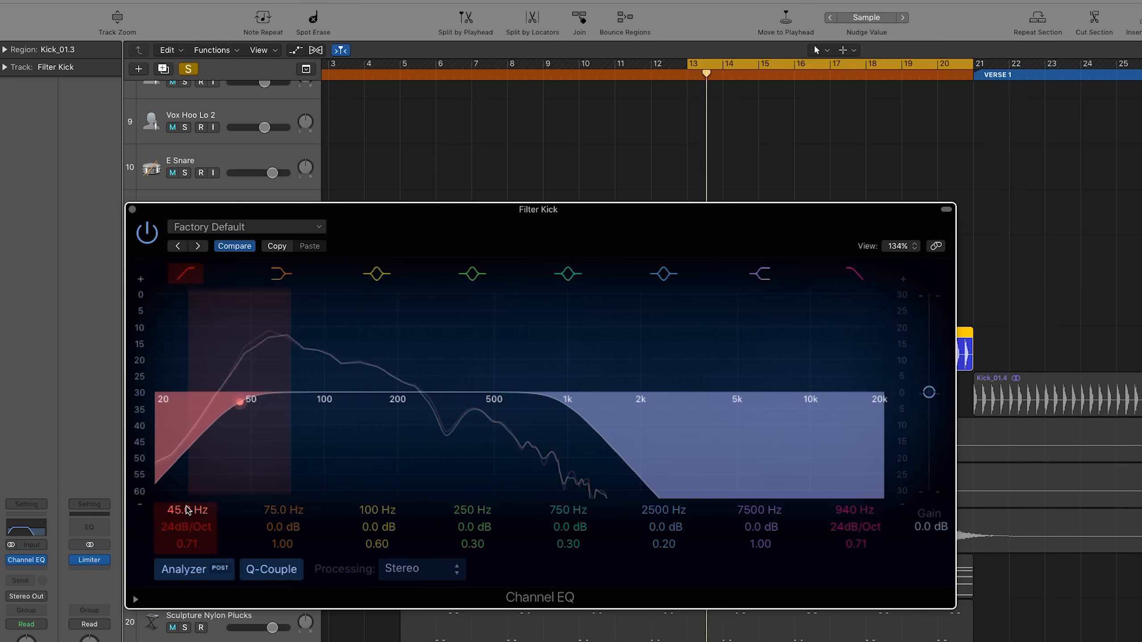
pyautogui.moveTo(241, 393); pyautogui.dragTo(287, 402)
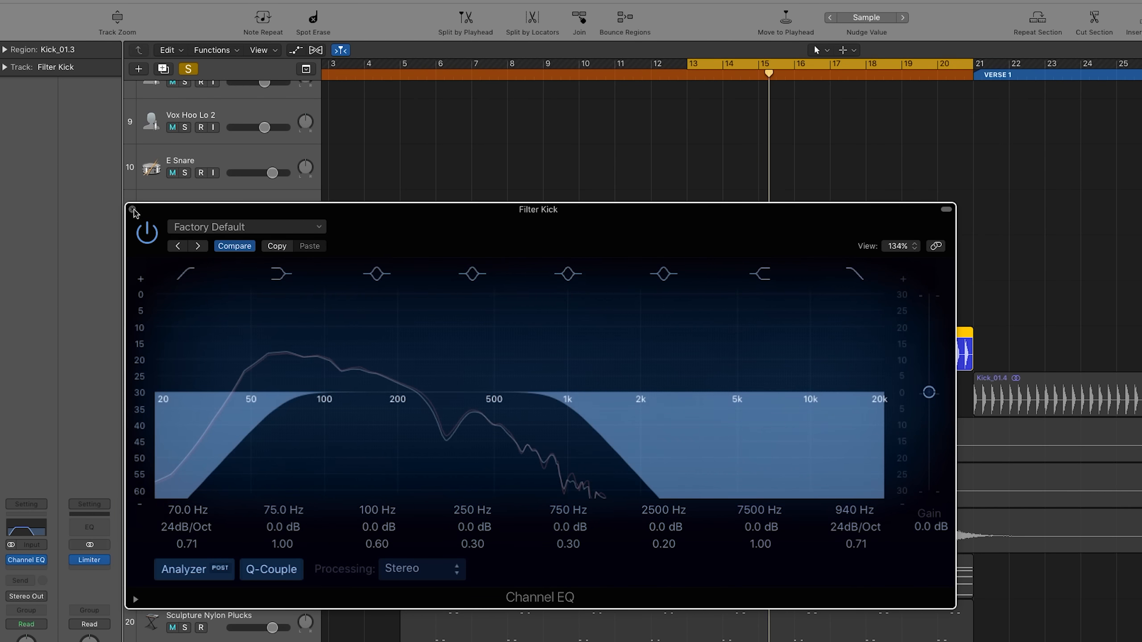
pyautogui.click(132, 209)
pyautogui.click(838, 183)
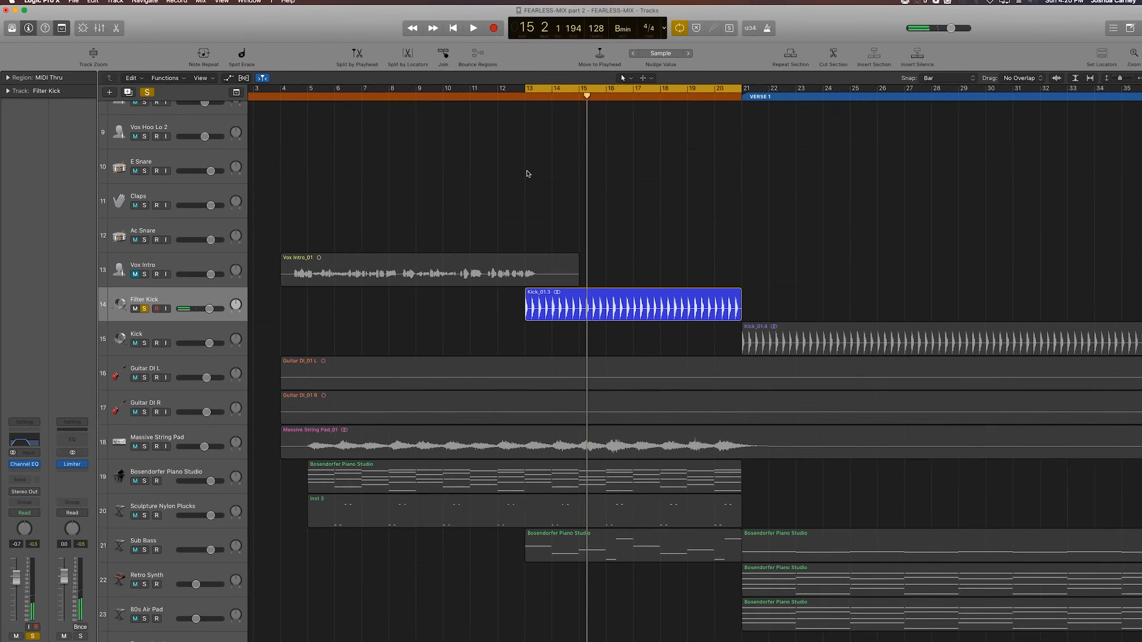
# Unsolo the Filter Kick track and play the intro with the other tracks from bar 13
pyautogui.moveTo(38, 459)
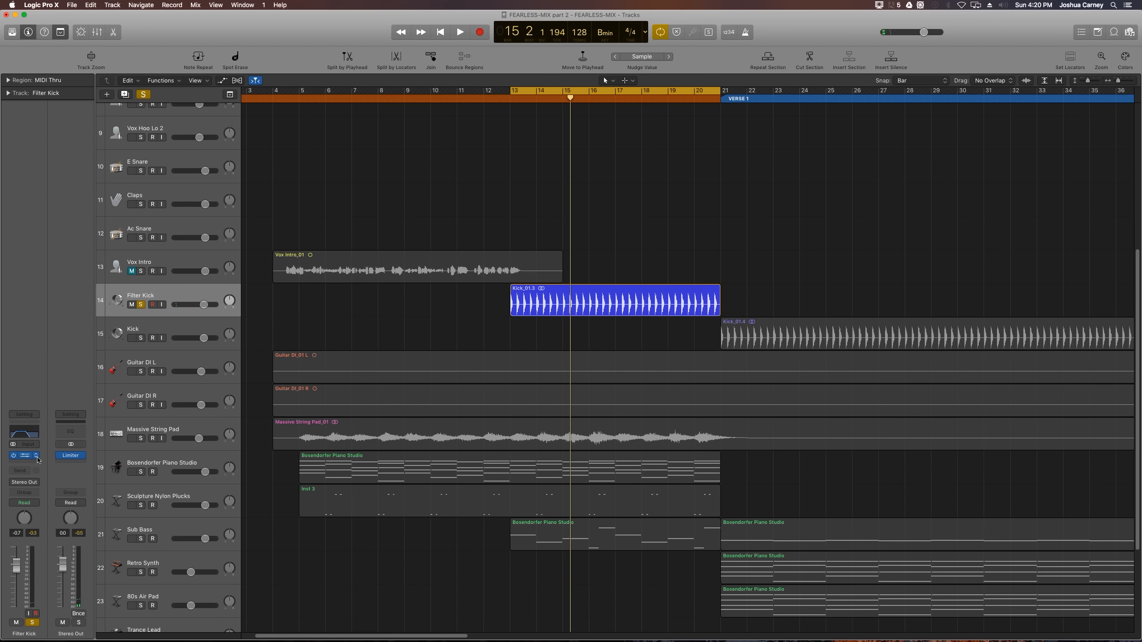
pyautogui.click(141, 305)
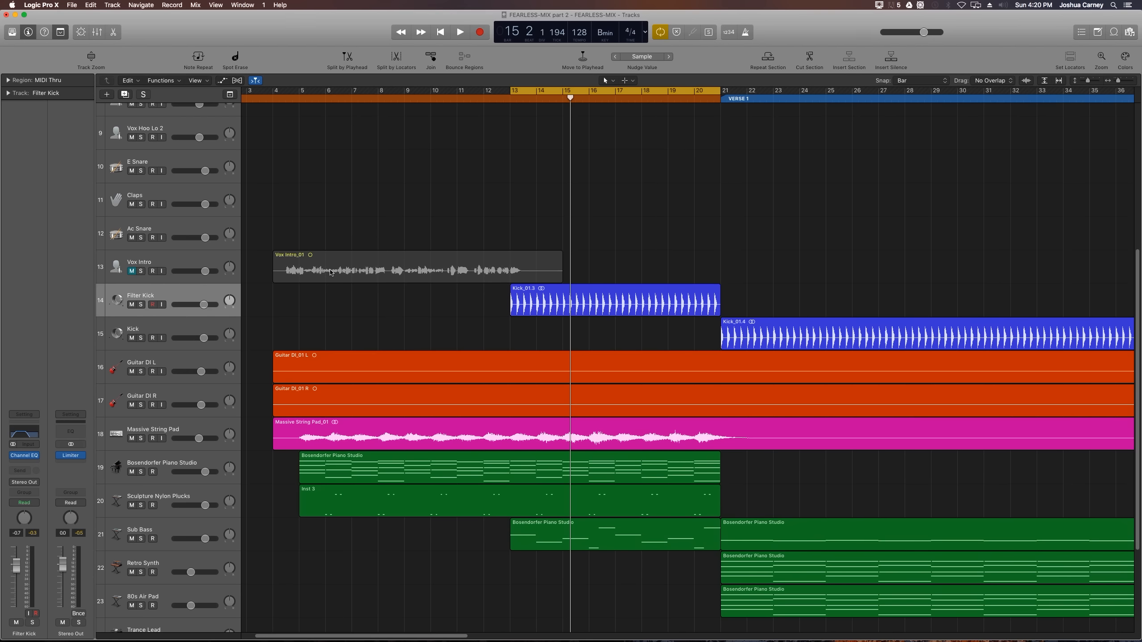
pyautogui.press('space')
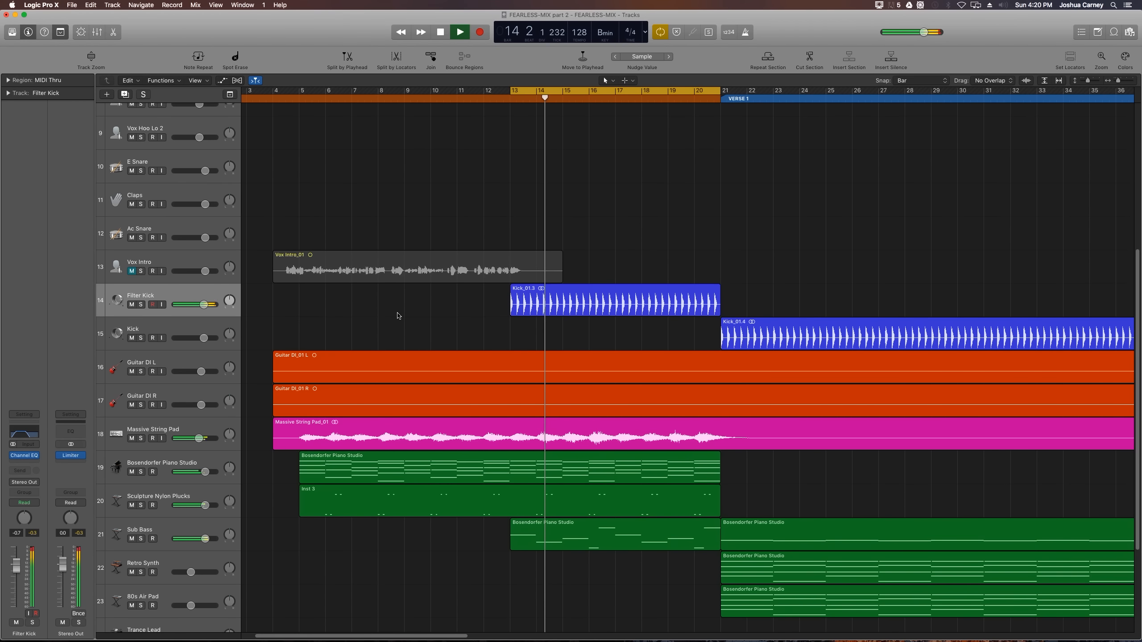
pyautogui.press('space')
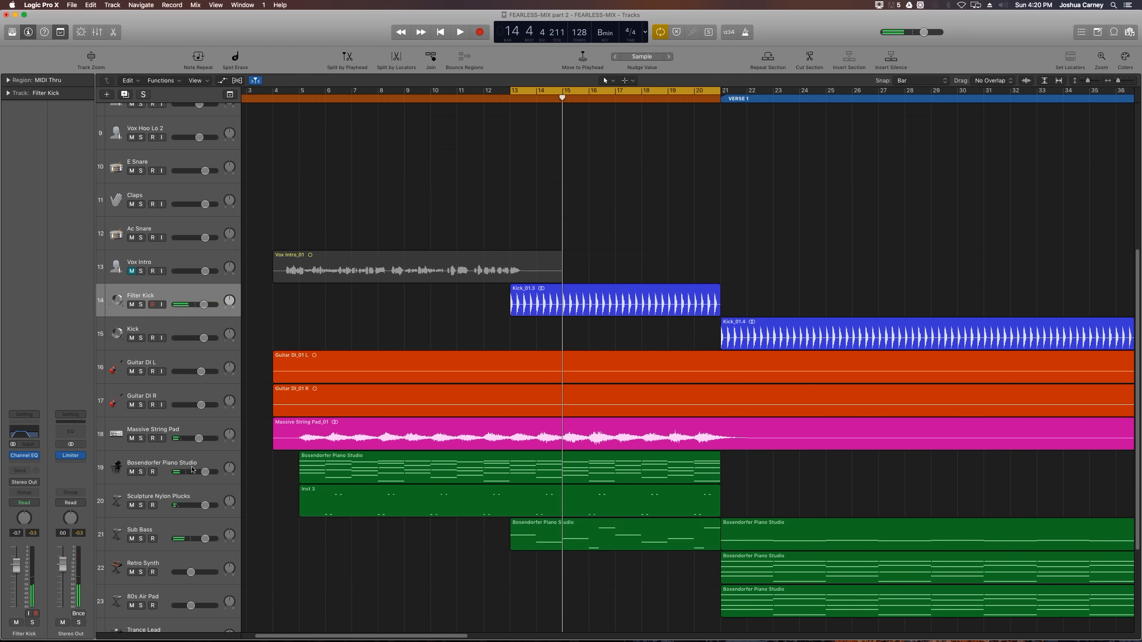
# Select and solo the Bosendorfer Piano Studio track and play it from bar 13
pyautogui.click(300, 474)
pyautogui.click(141, 471)
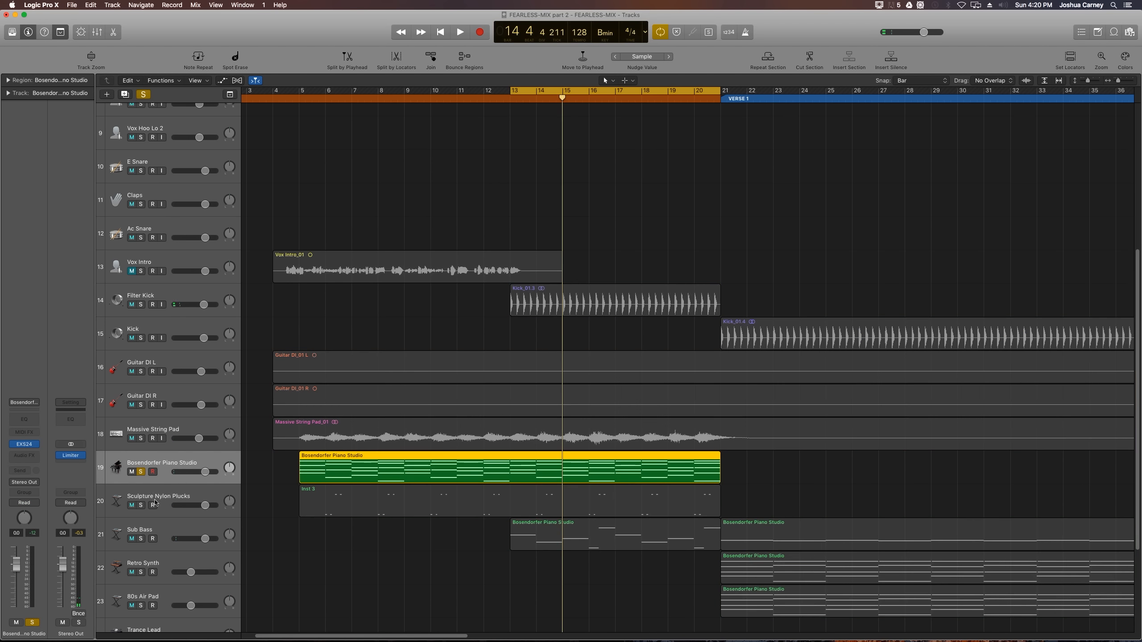
pyautogui.press('space')
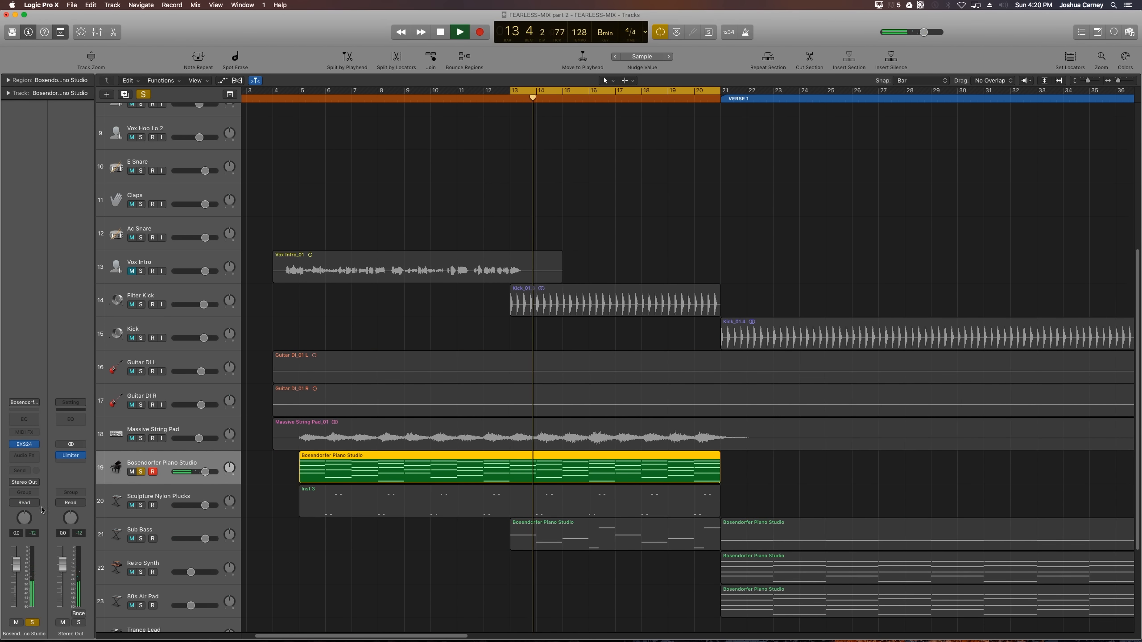
pyautogui.press('space')
pyautogui.click(31, 456)
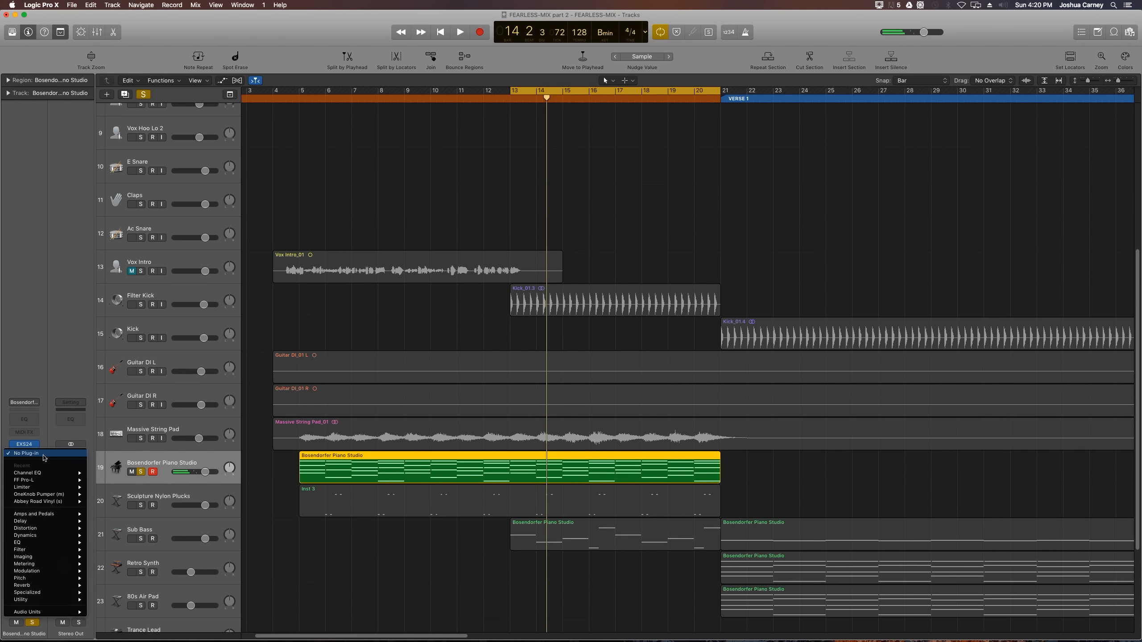
pyautogui.moveTo(30, 548)
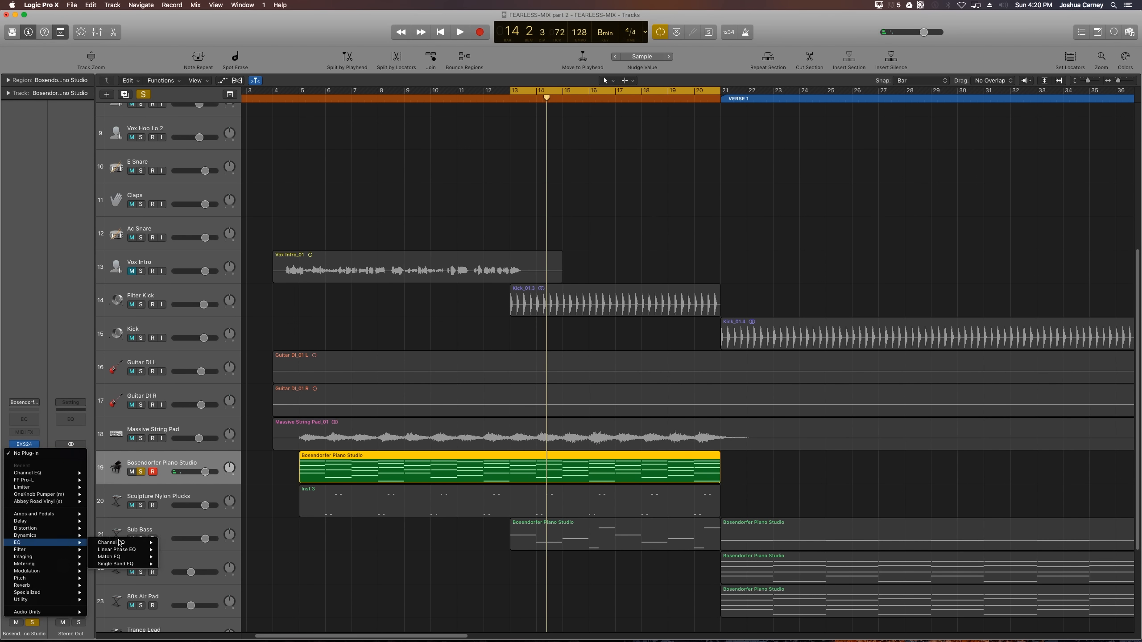
pyautogui.moveTo(123, 543)
pyautogui.click(172, 543)
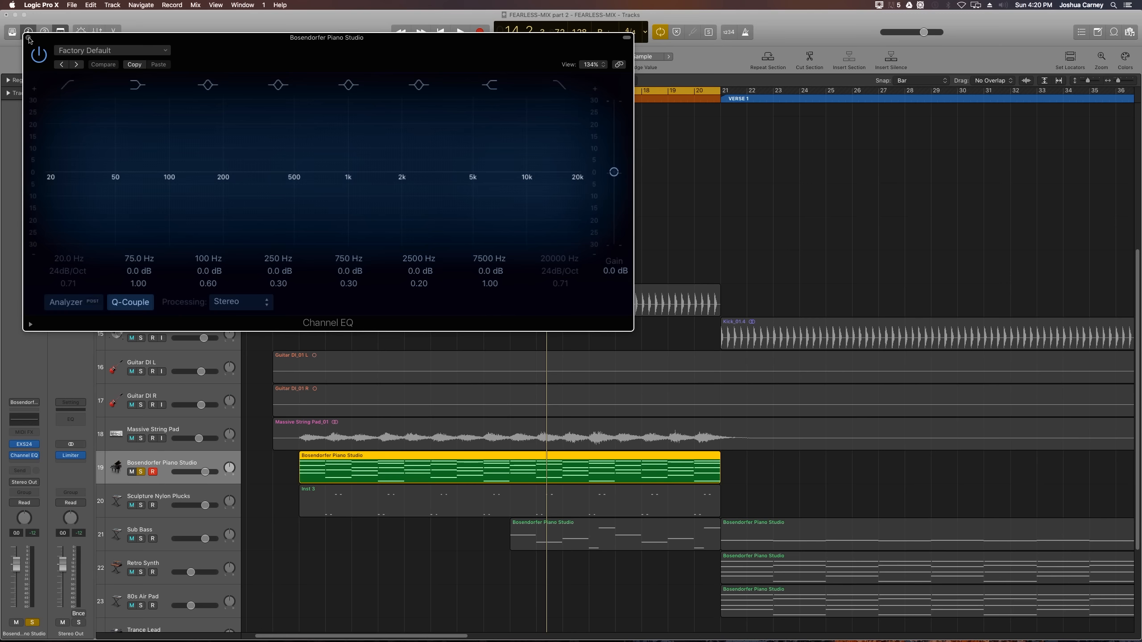
pyautogui.click(28, 38)
pyautogui.click(35, 458)
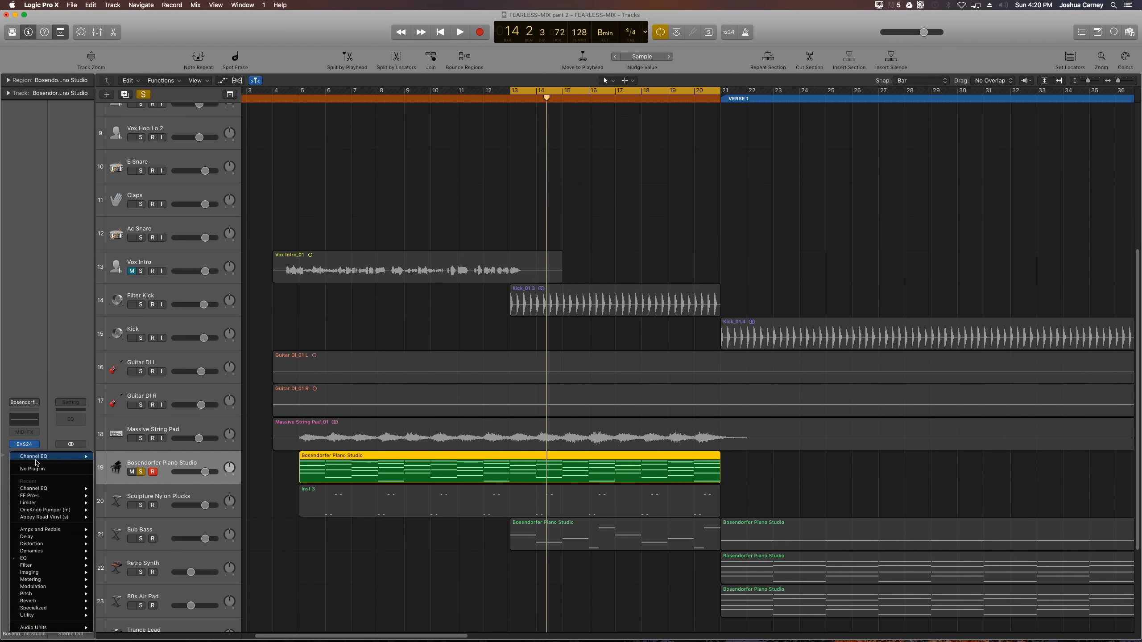
pyautogui.click(27, 459)
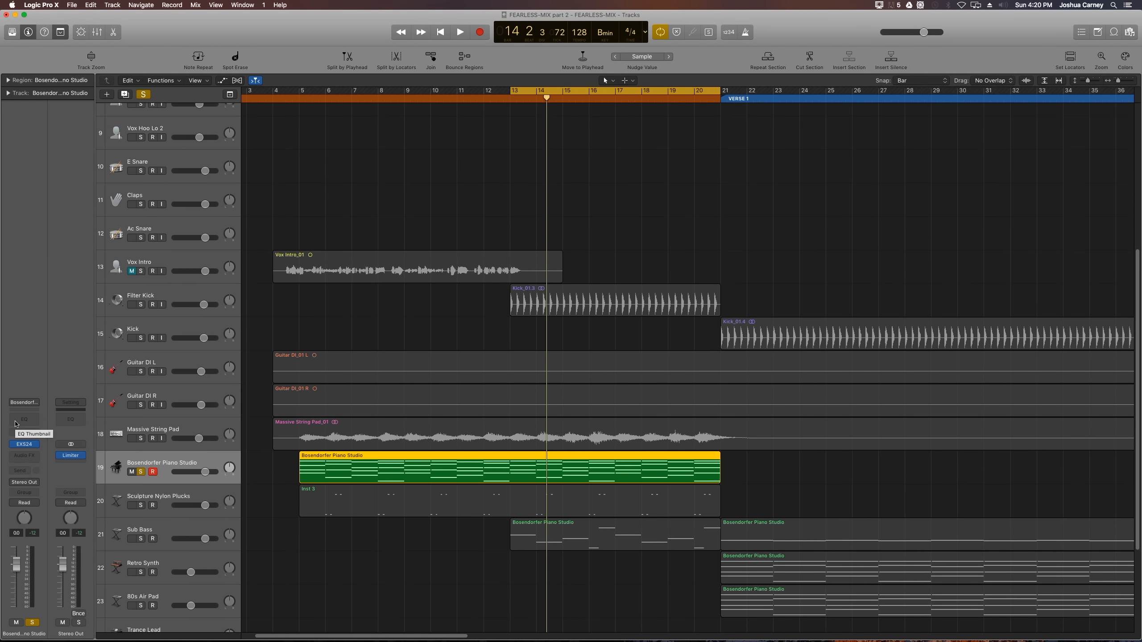
# Add a Channel EQ to the Bosendorfer Piano Studio track and set its high shelf to 4050 Hz and +6.5 dB during playback
pyautogui.click(16, 424)
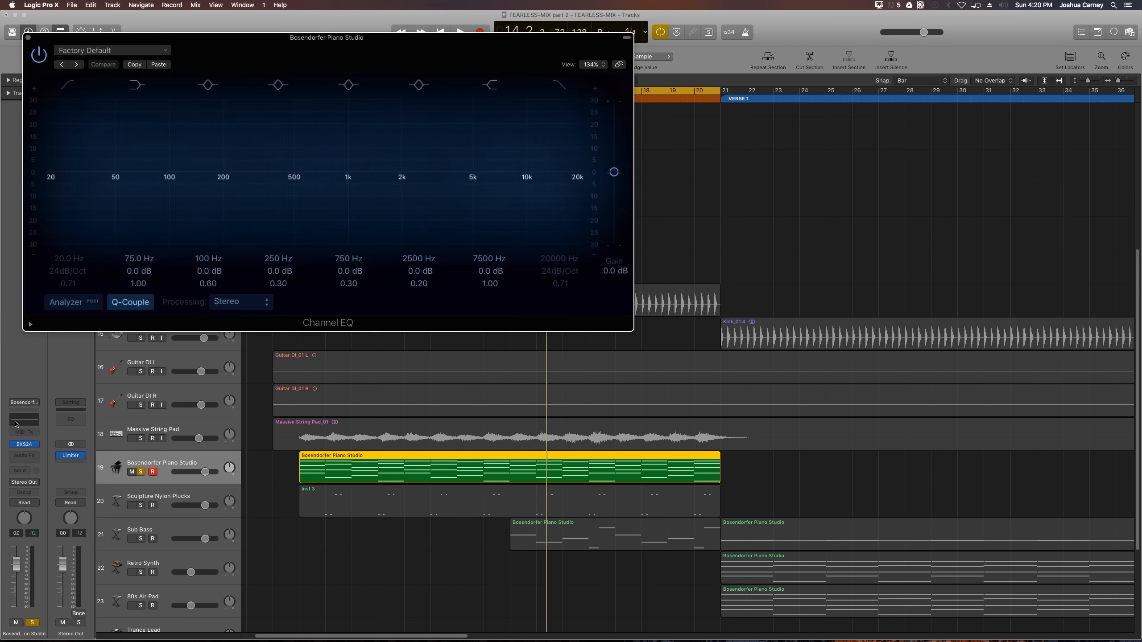
pyautogui.moveTo(372, 38); pyautogui.dragTo(640, 64)
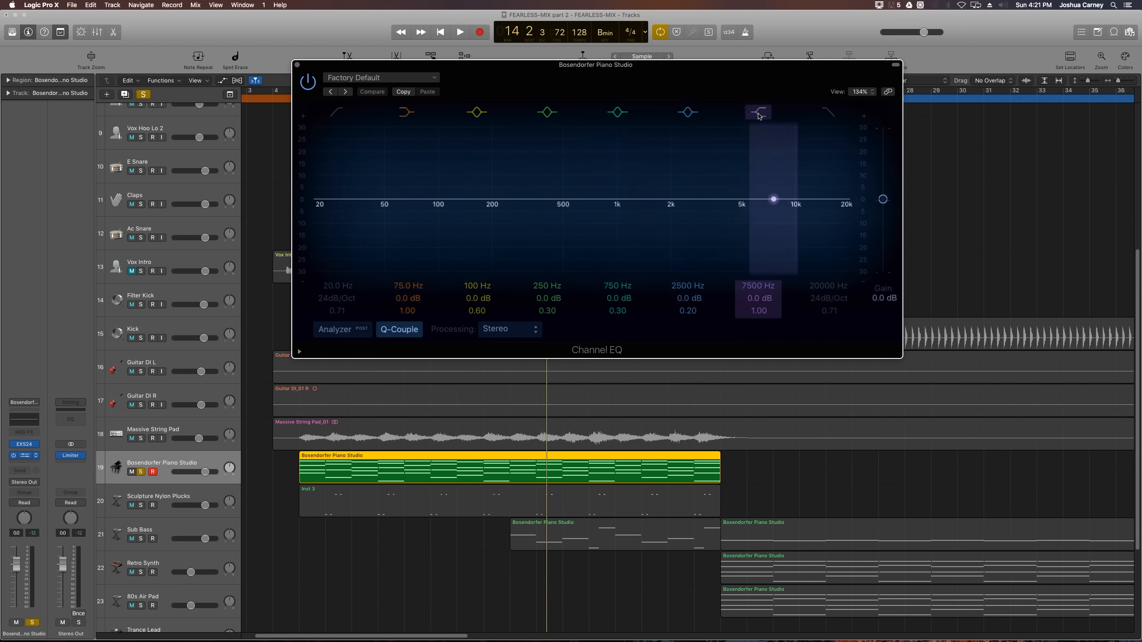
pyautogui.moveTo(754, 299)
pyautogui.mouseDown()
pyautogui.moveTo(753, 282)
pyautogui.moveTo(759, 303)
pyautogui.mouseUp()
pyautogui.press('space')
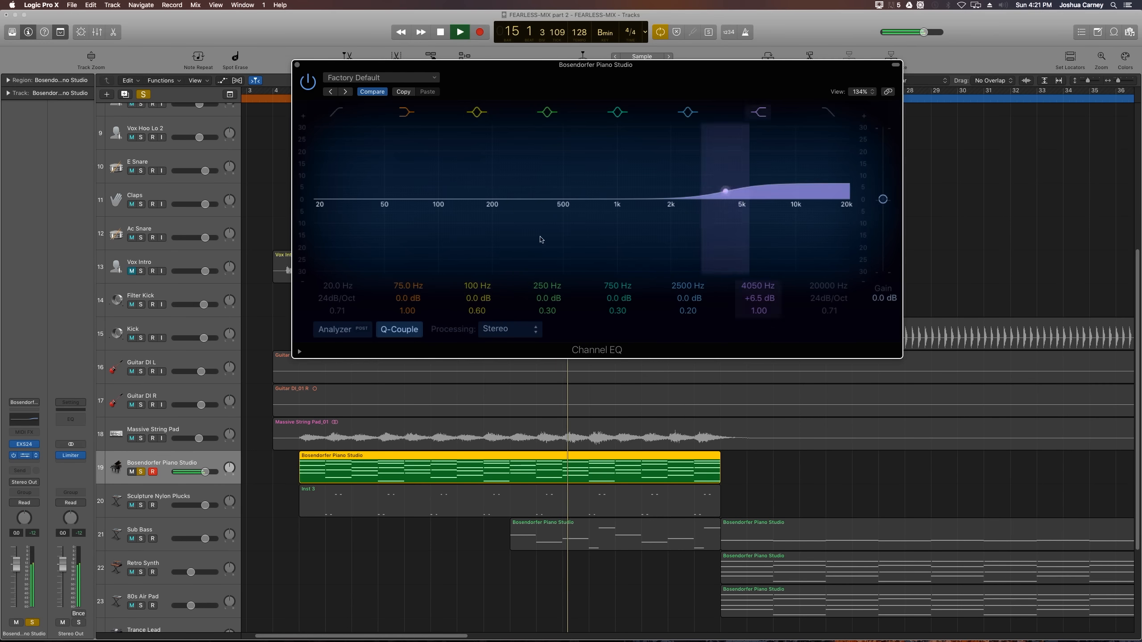
pyautogui.press('space')
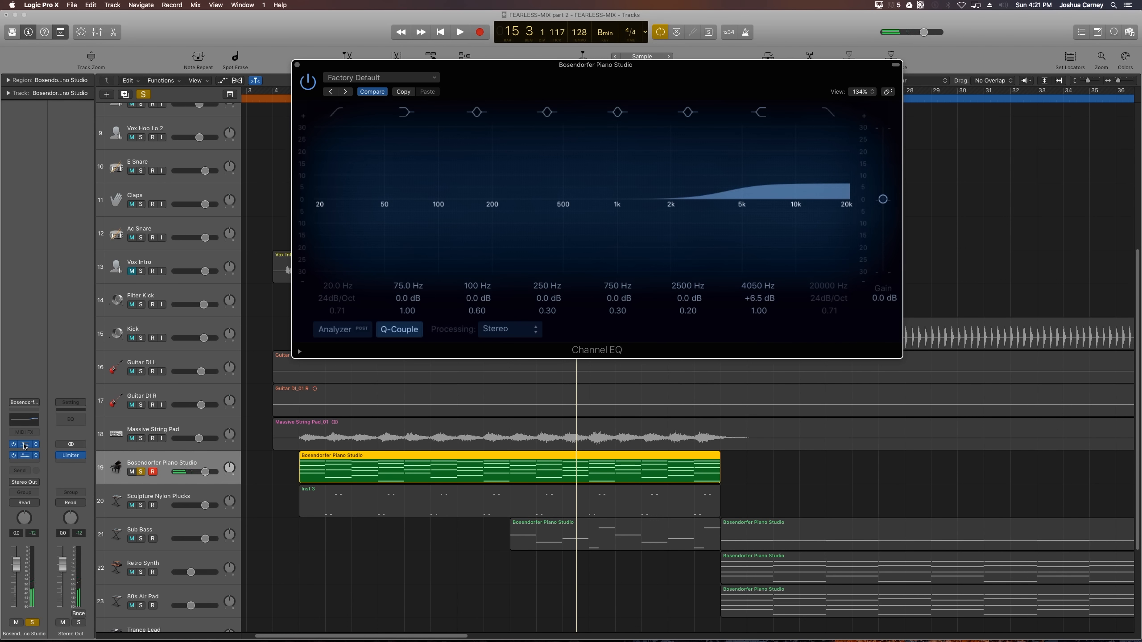
# Lower the piano's EXS24 instrument volume to -3 dB, restart playback and close the EXS24 window
pyautogui.click(24, 445)
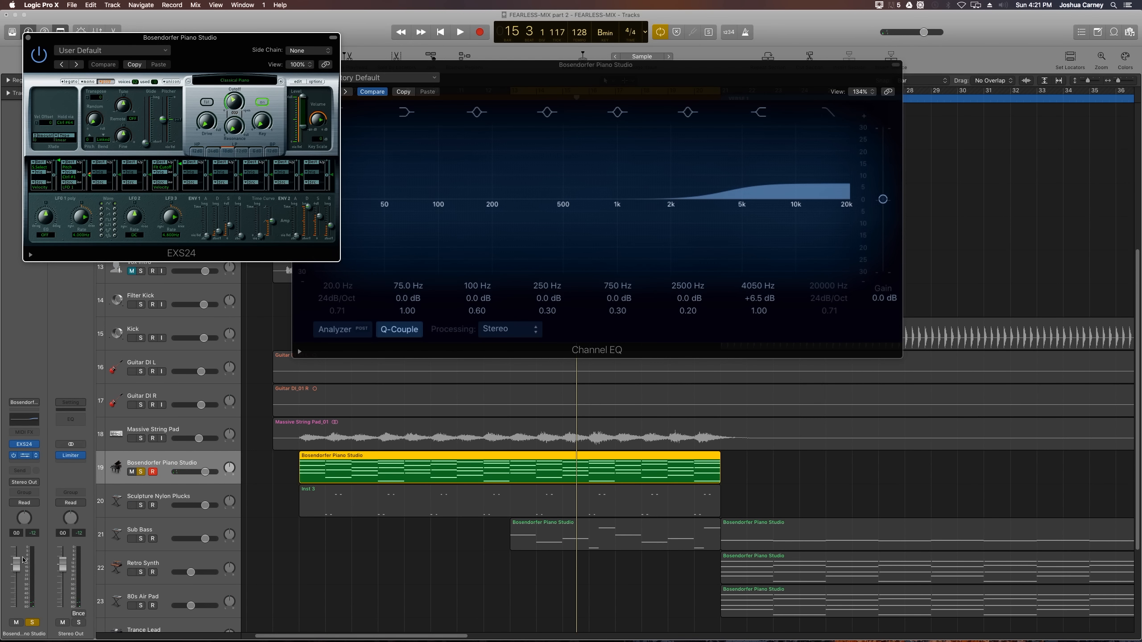
pyautogui.moveTo(267, 41); pyautogui.dragTo(275, 100)
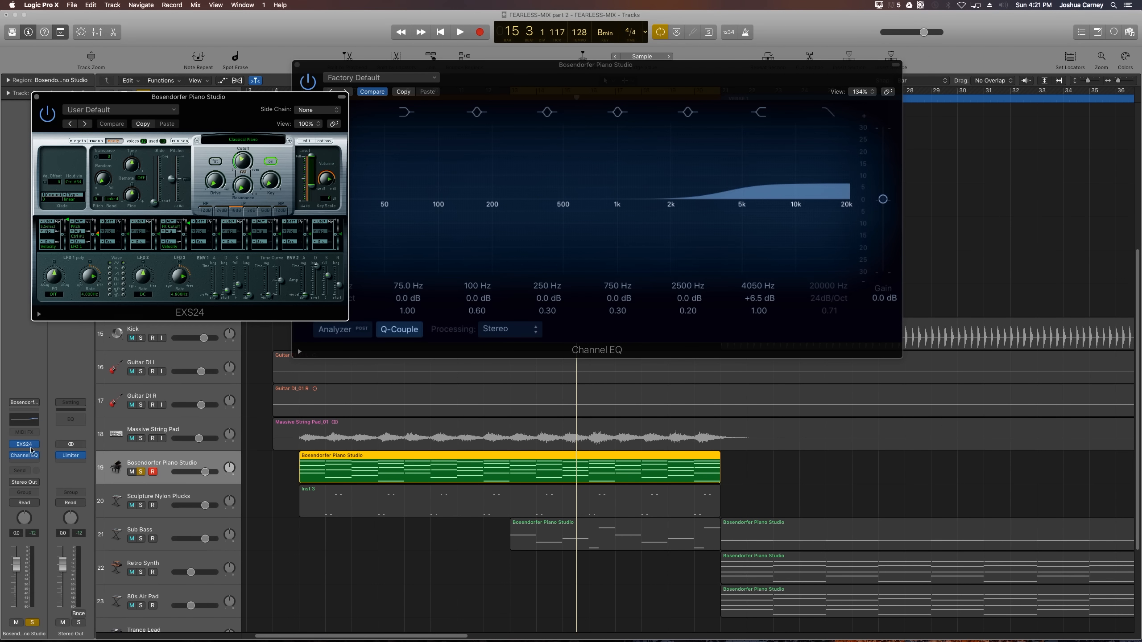
pyautogui.moveTo(244, 101); pyautogui.dragTo(276, 177)
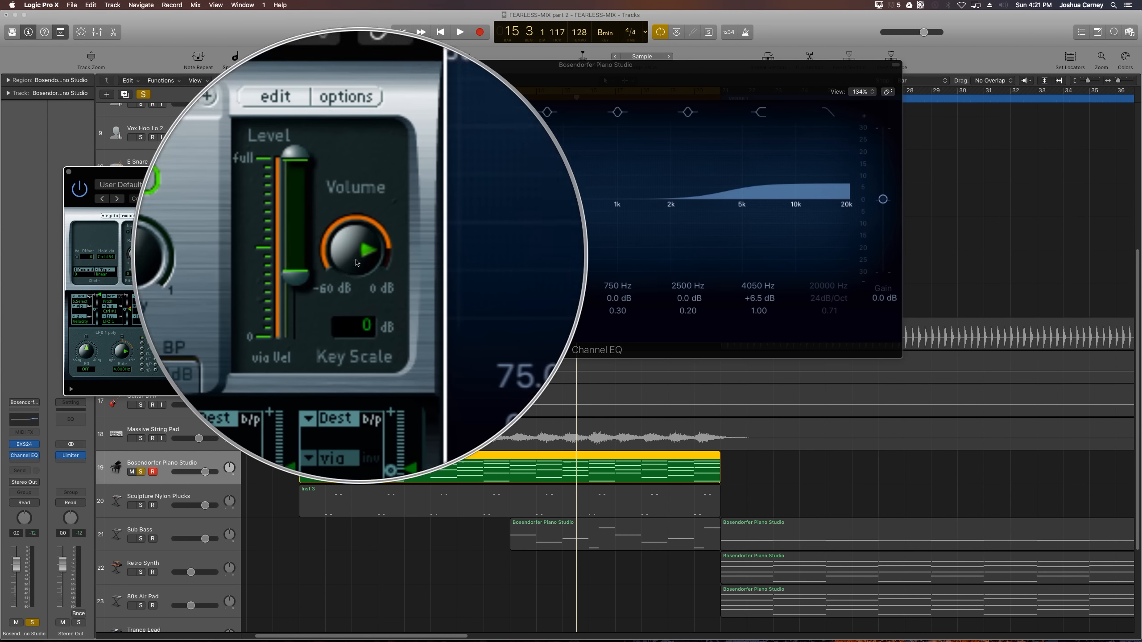
pyautogui.moveTo(361, 260); pyautogui.dragTo(362, 256)
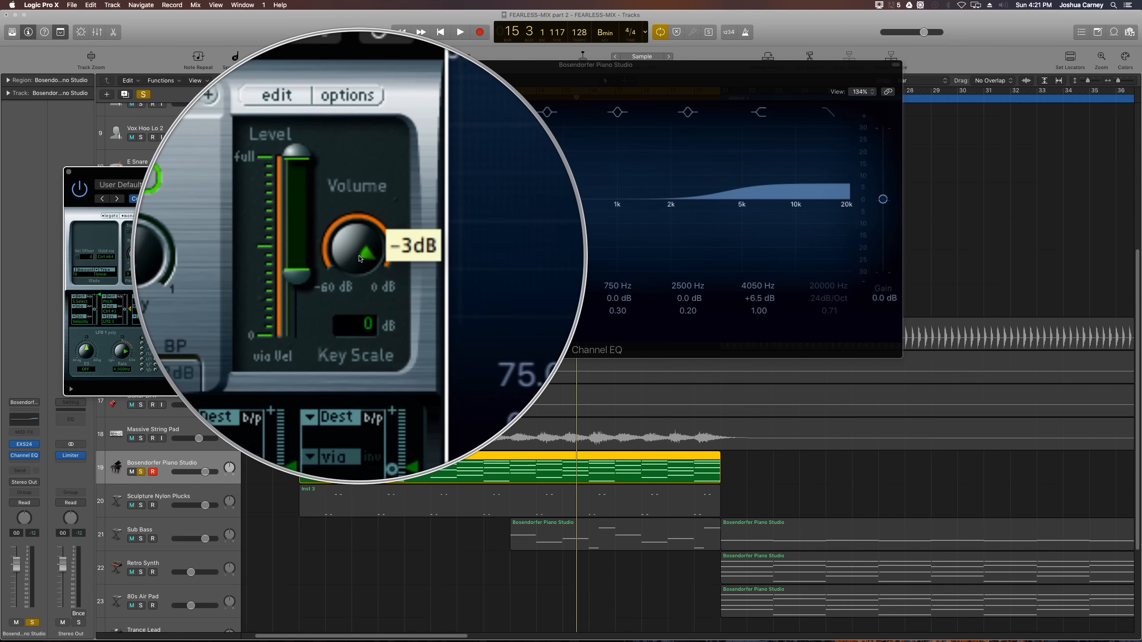
pyautogui.press('space')
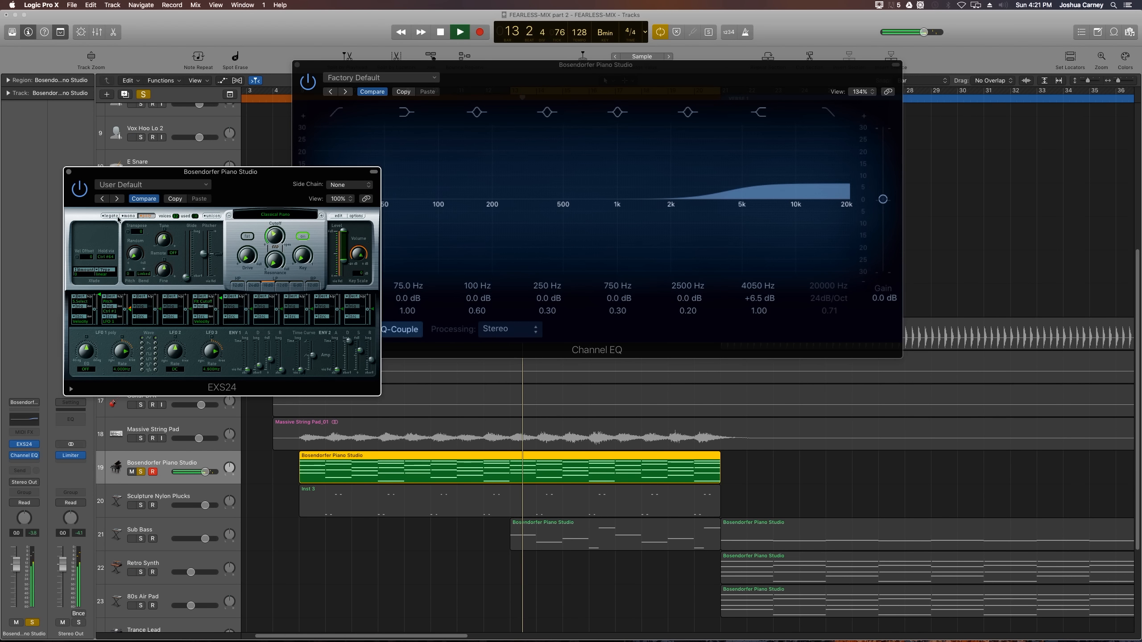
pyautogui.click(69, 171)
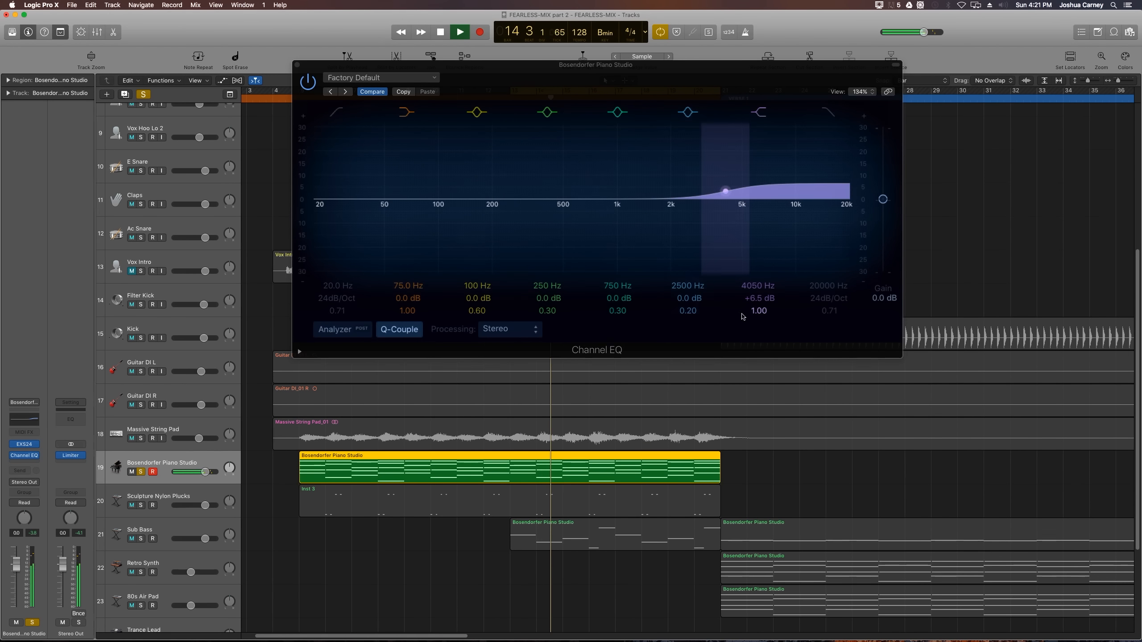
# Set the piano EQ's high shelf to 4350 Hz and +9.5 dB and slightly lower the EQ's overall gain
pyautogui.moveTo(753, 303); pyautogui.dragTo(753, 283)
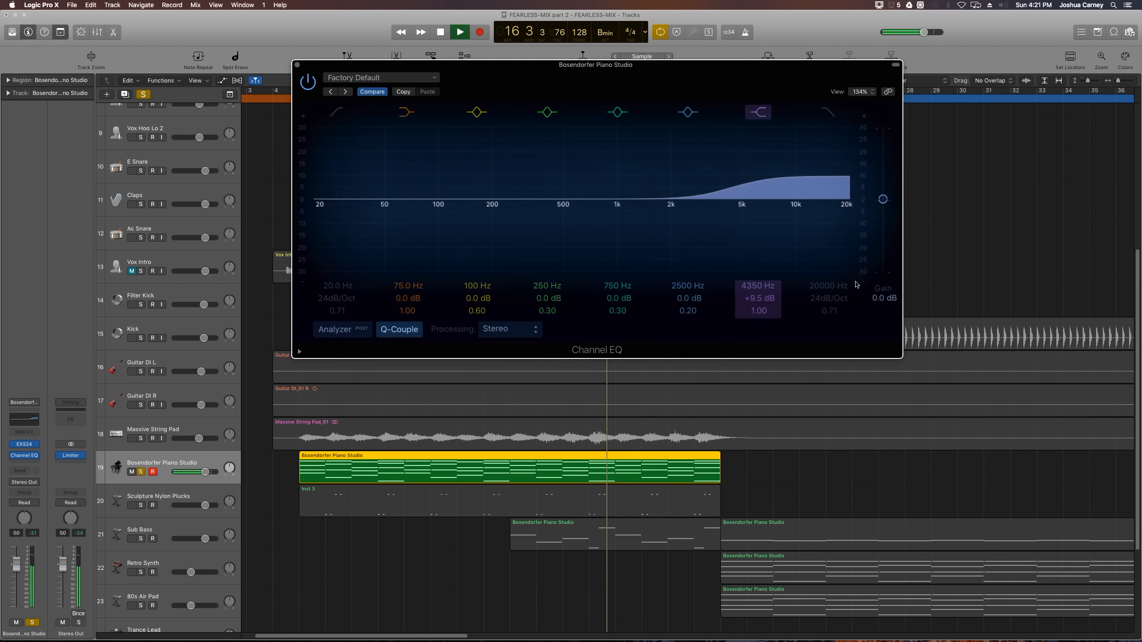
pyautogui.moveTo(884, 199); pyautogui.dragTo(884, 202)
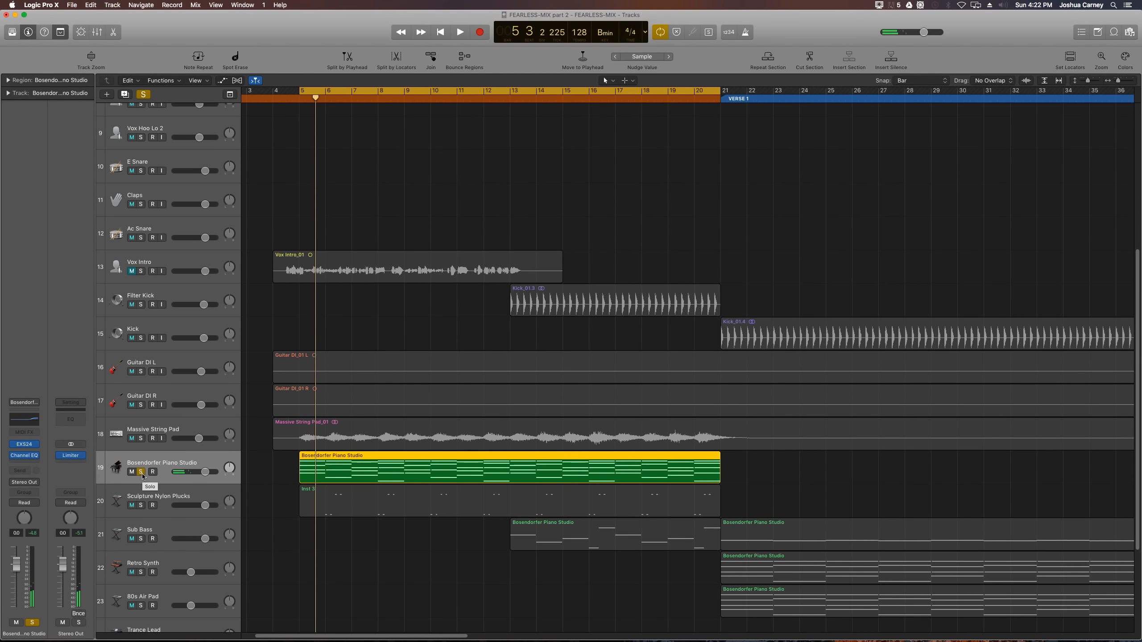
# Unsolo the piano, solo the Massive String Pad track and play it from bar 5
pyautogui.click(141, 472)
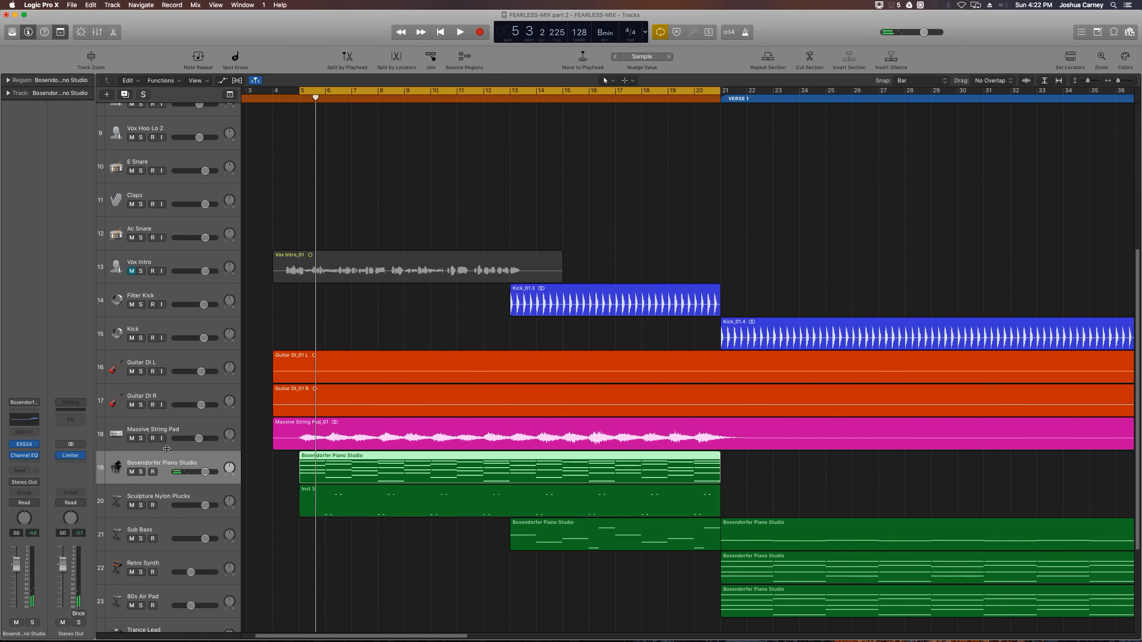
pyautogui.click(141, 439)
pyautogui.click(181, 428)
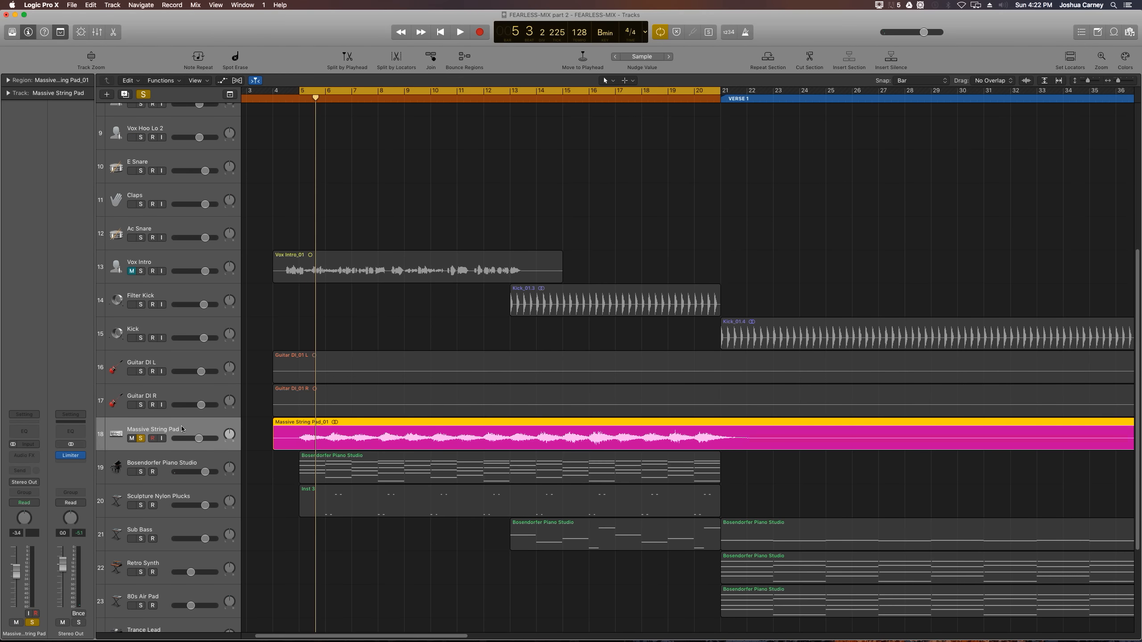
pyautogui.press('space')
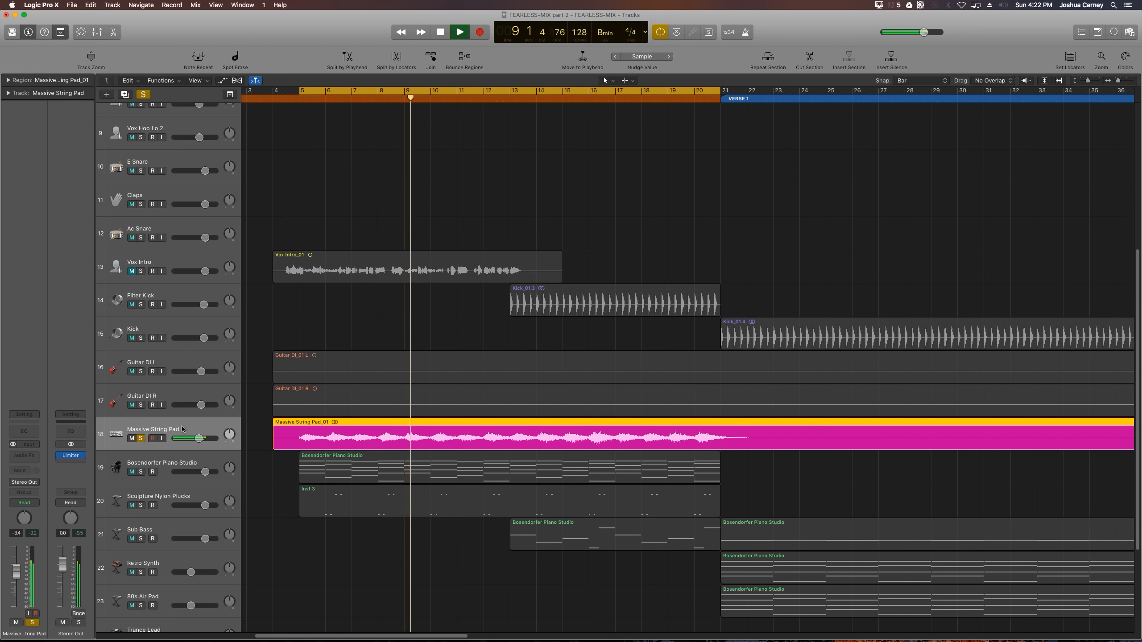
pyautogui.press('super+Left')
pyautogui.press('space')
# Clear the region selection and open the Mixer below the arrangement
pyautogui.click(704, 471)
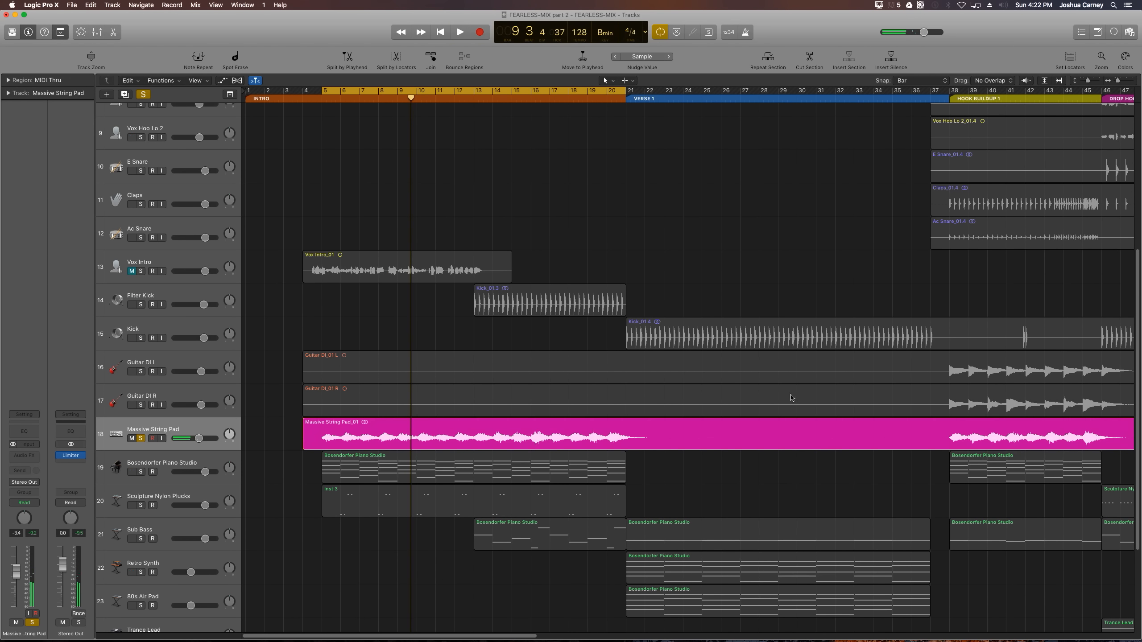
pyautogui.press('x')
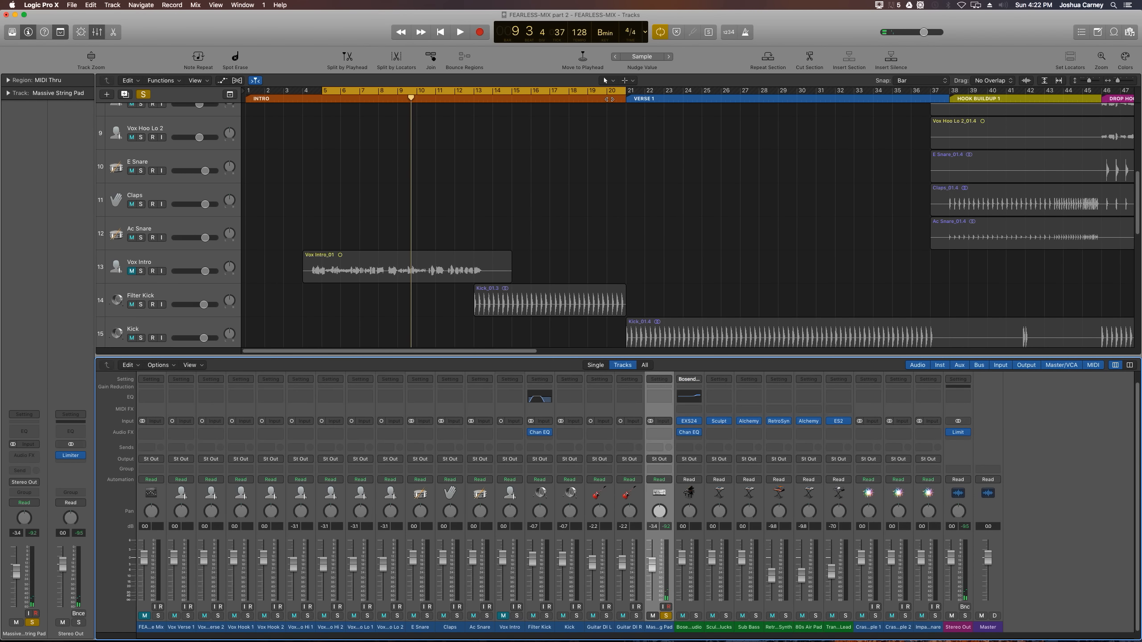
# Close the Mixer, turn cycle mode off and play the soloed string pad across the transition into Verse 1
pyautogui.press('x')
pyautogui.click(609, 90)
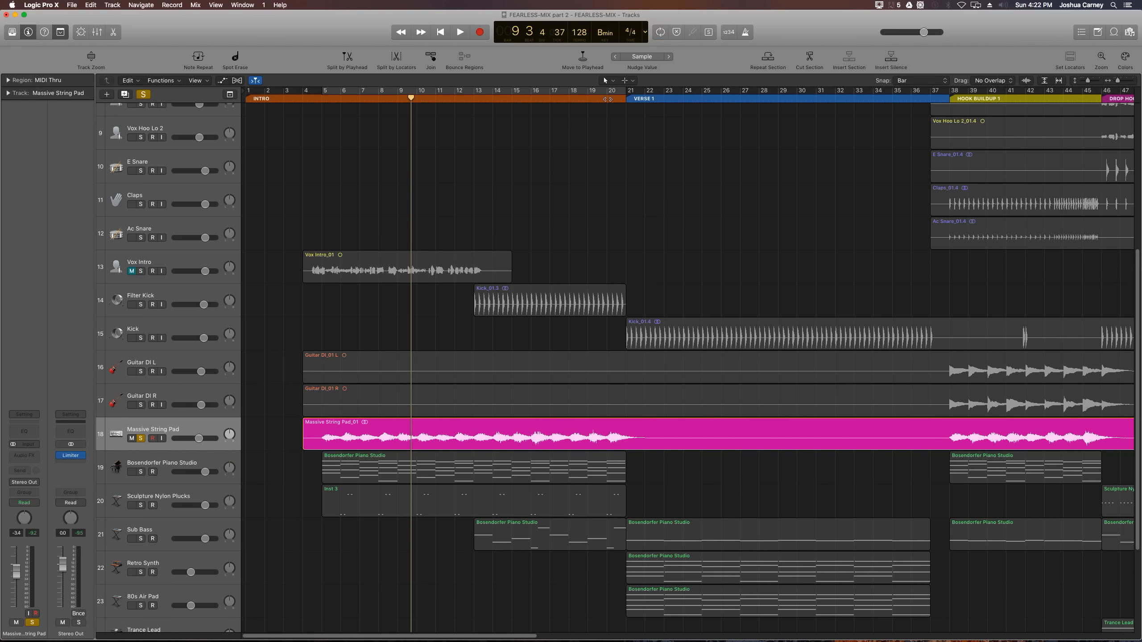
pyautogui.click(607, 98)
pyautogui.press('space')
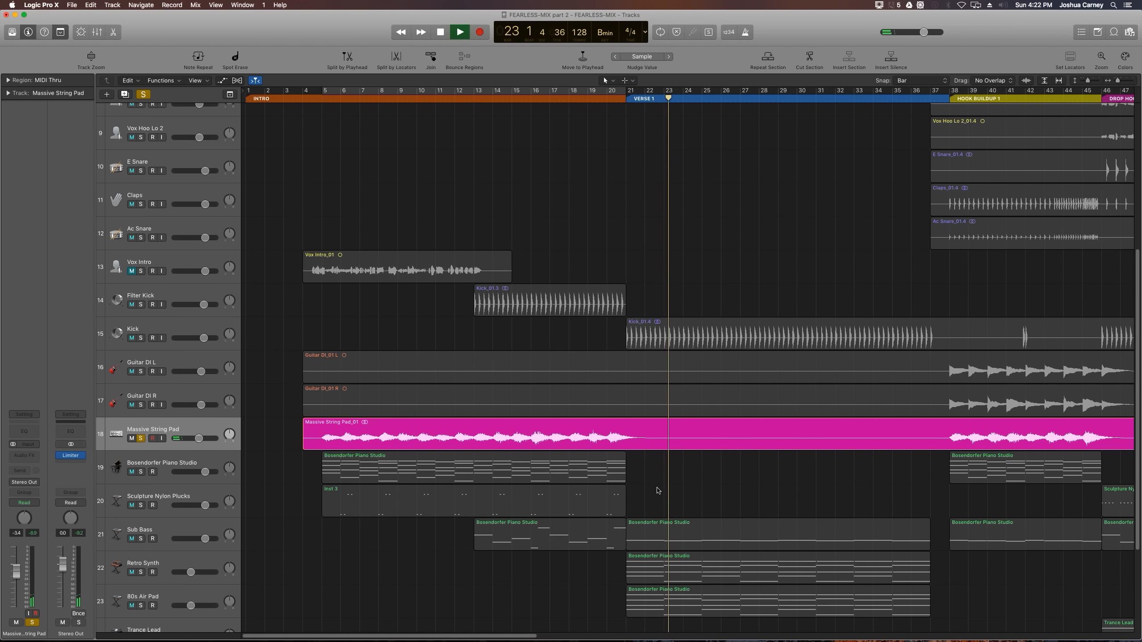
pyautogui.press('space')
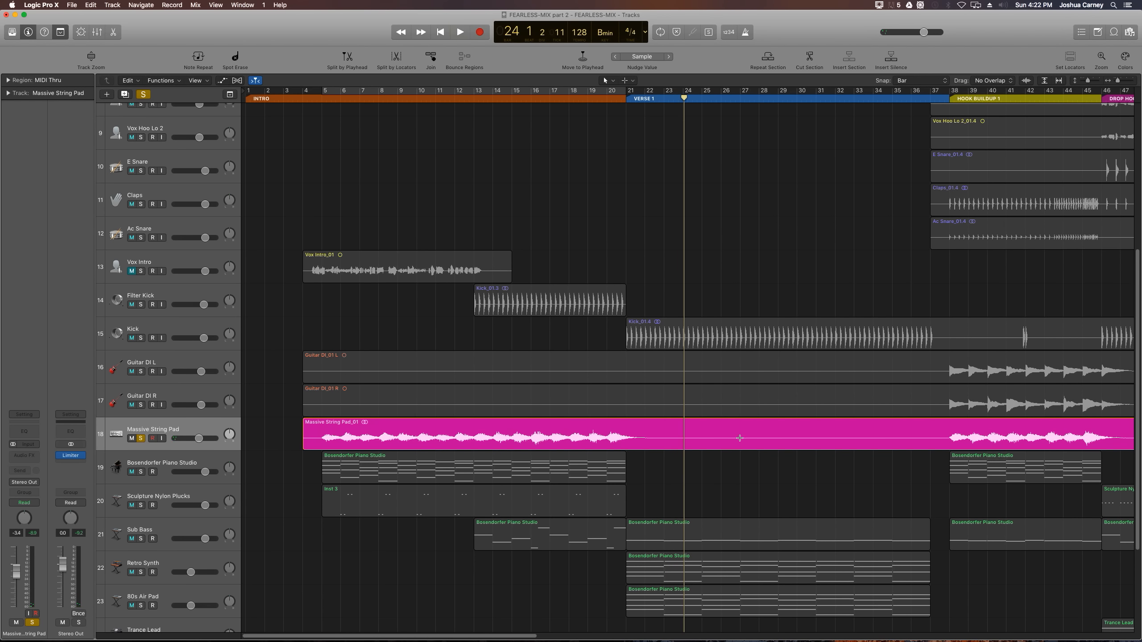
# Cut the silent stretch between bars 27 and 37 out of the Massive String Pad region
pyautogui.moveTo(738, 455); pyautogui.dragTo(937, 474)
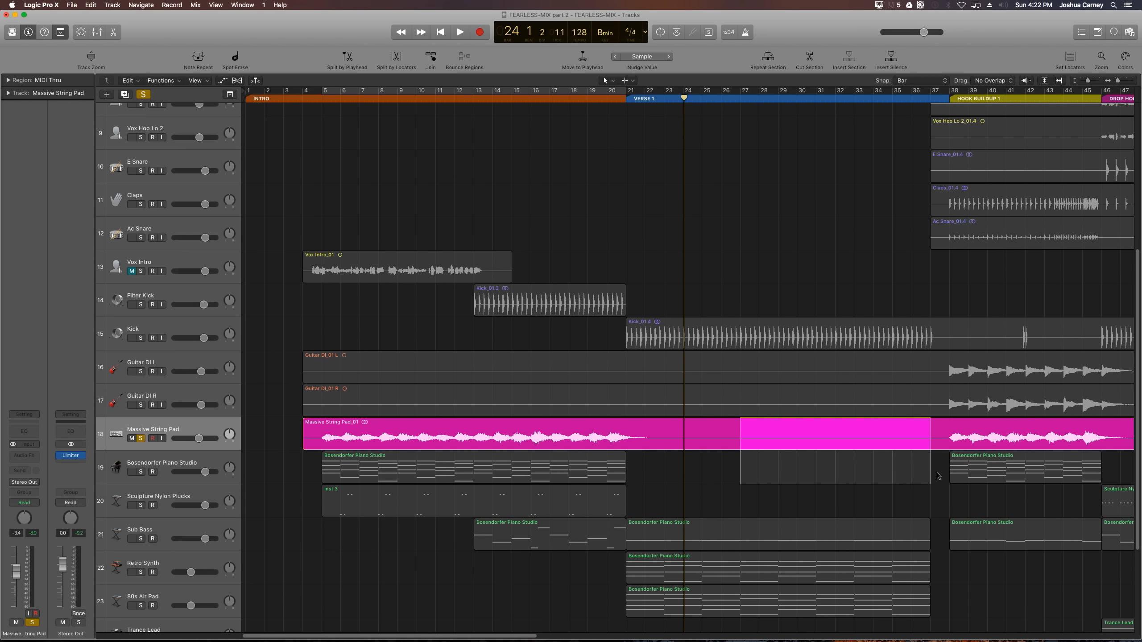
pyautogui.press('Delete')
pyautogui.press('super+Left')
pyautogui.press('super+Left')
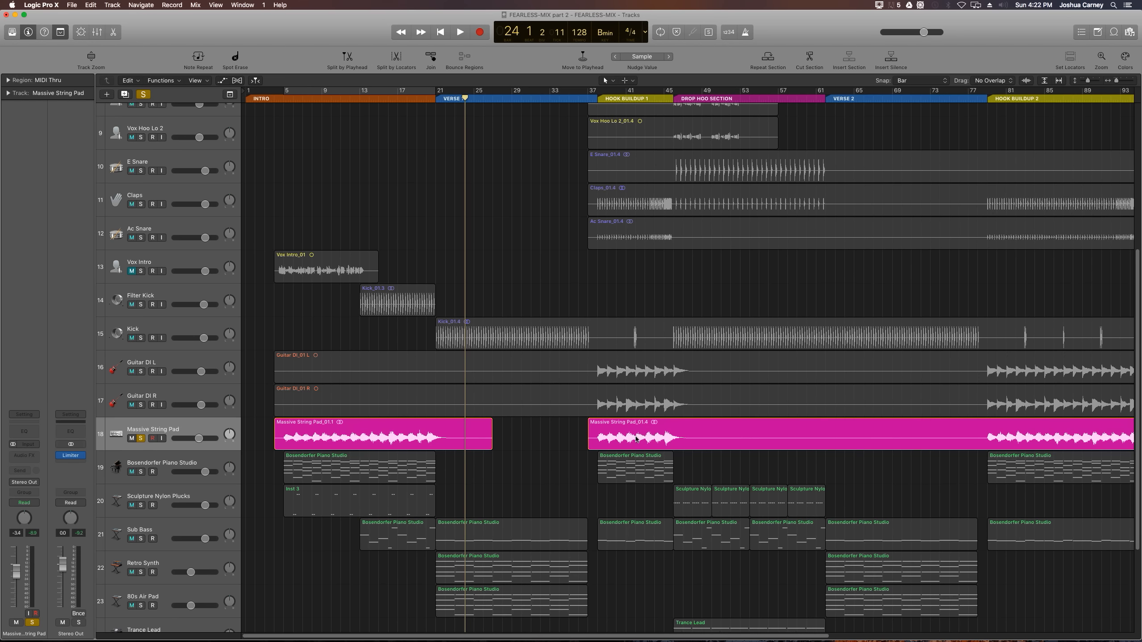
pyautogui.click(370, 442)
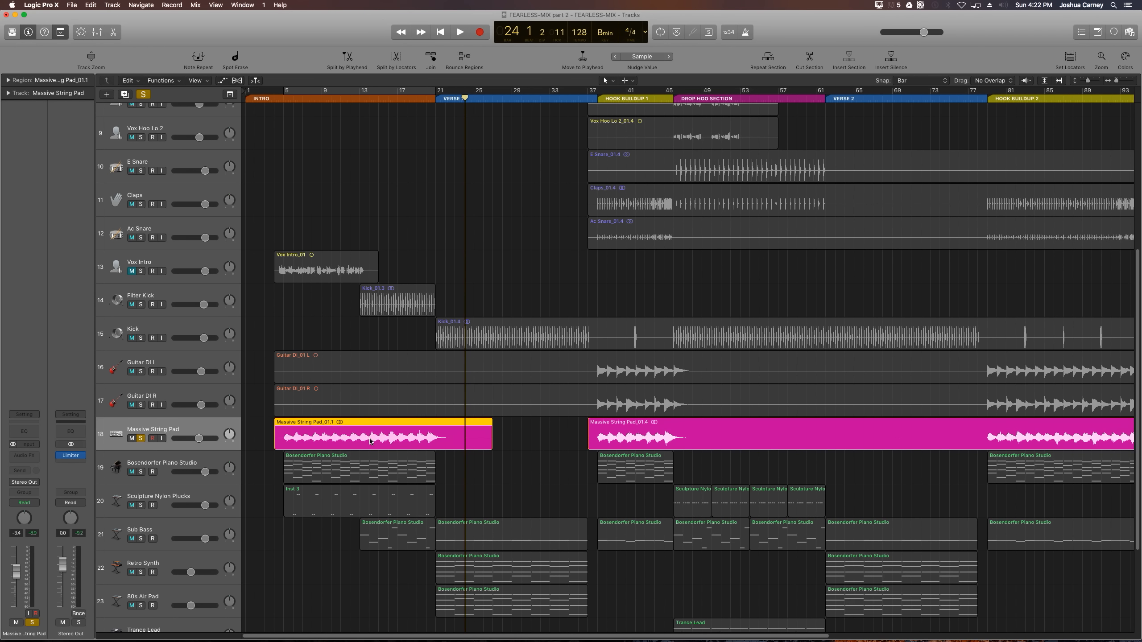
pyautogui.click(623, 439)
pyautogui.click(528, 461)
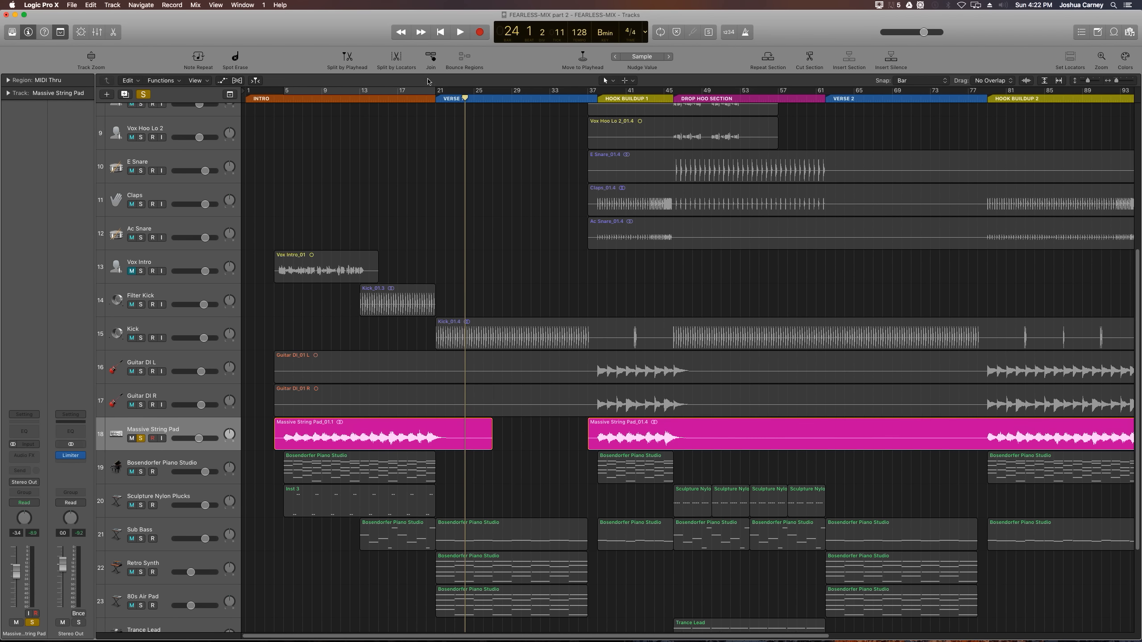
# Turn the cycle over bars 5 to 21 back on and add a Channel EQ to the Massive String Pad track
pyautogui.click(357, 88)
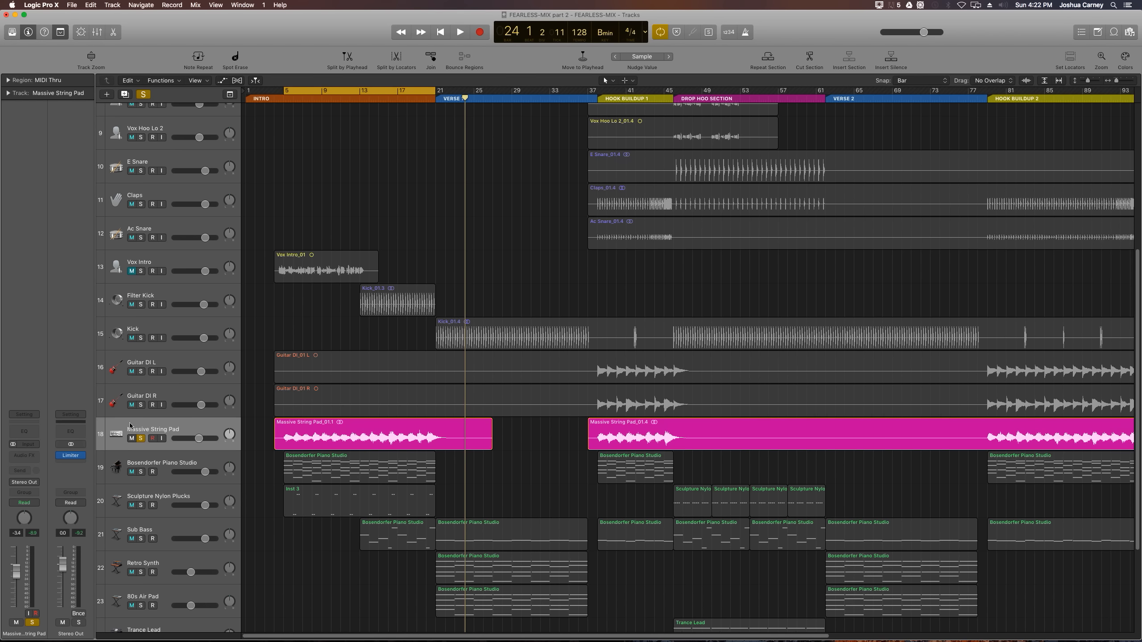
pyautogui.click(347, 427)
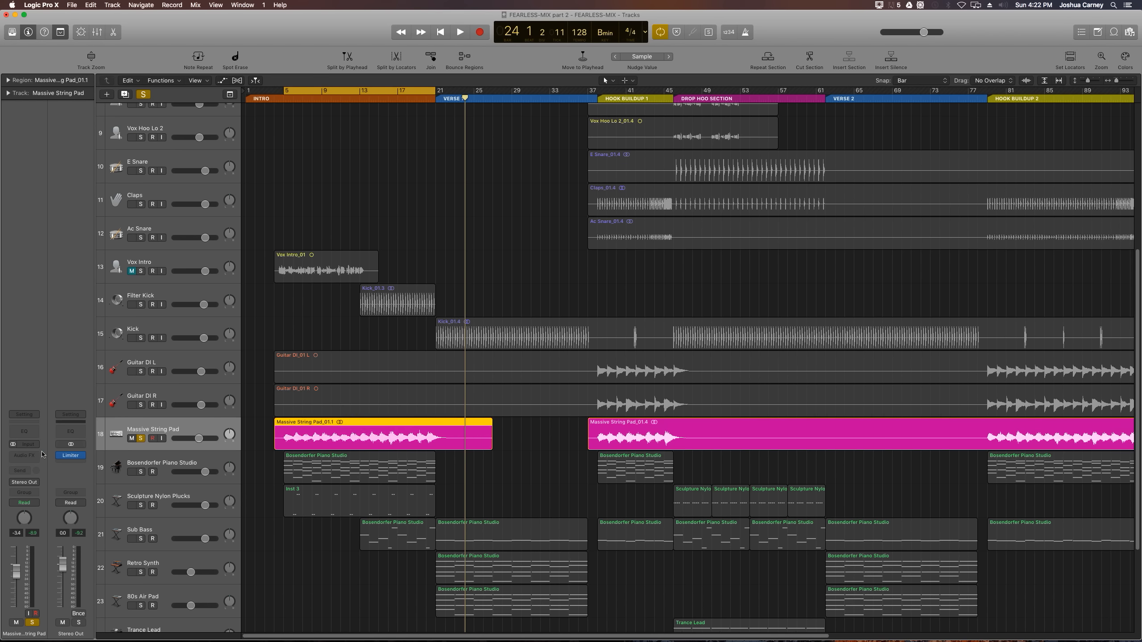
pyautogui.click(31, 436)
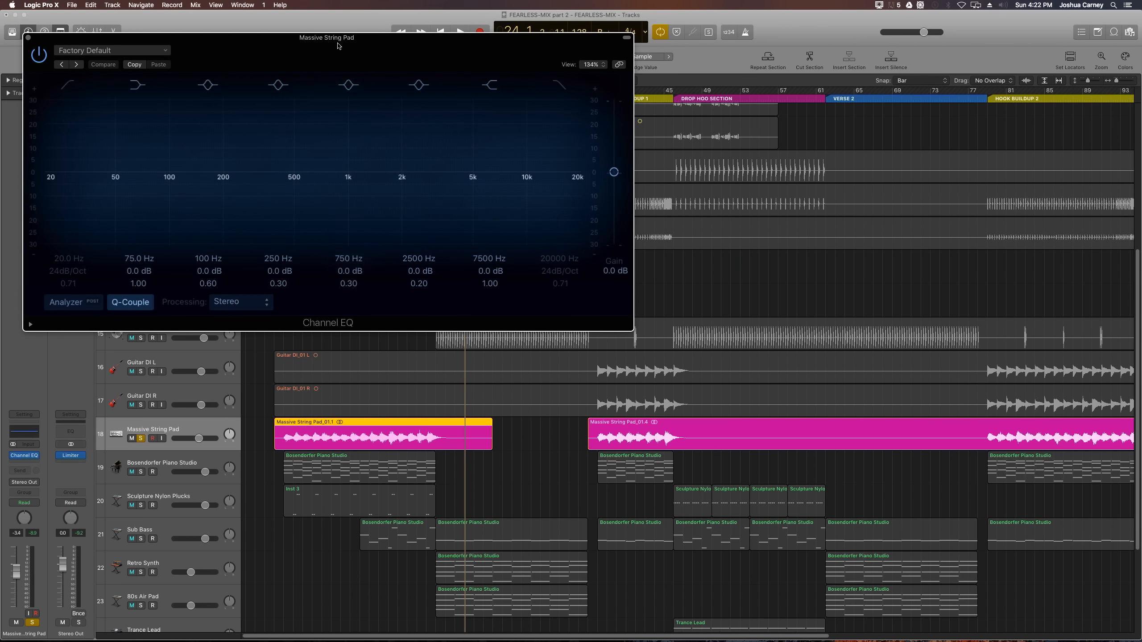
pyautogui.moveTo(359, 36); pyautogui.dragTo(730, 81)
# Enable the string pad EQ's low cut, set it to 112 Hz during playback and switch on the Analyzer
pyautogui.click(459, 120)
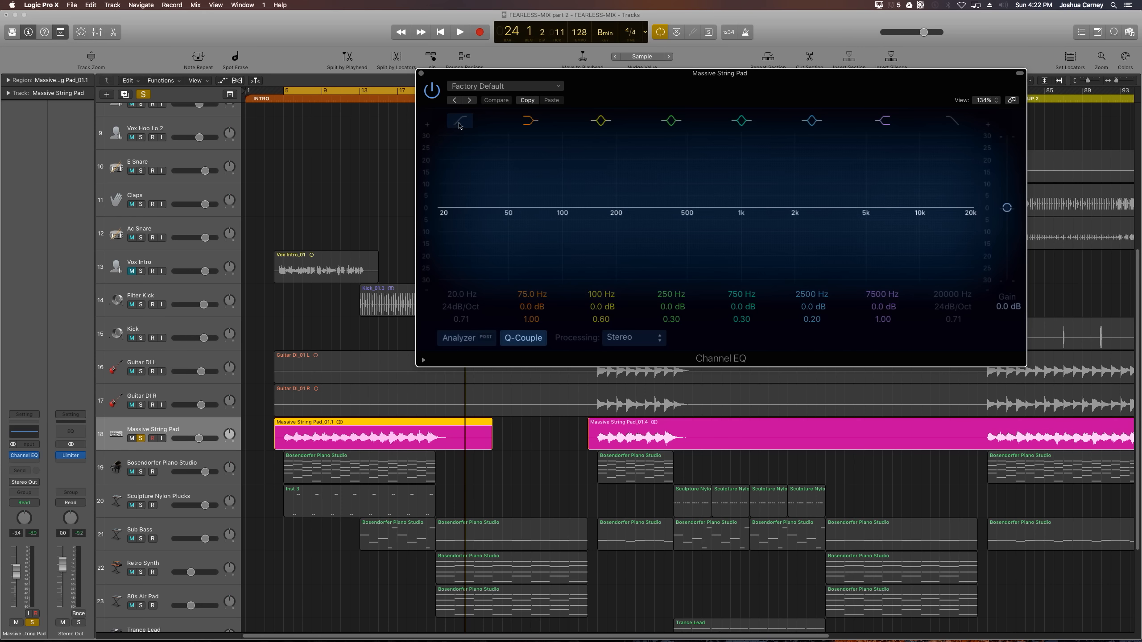
pyautogui.doubleClick(459, 299)
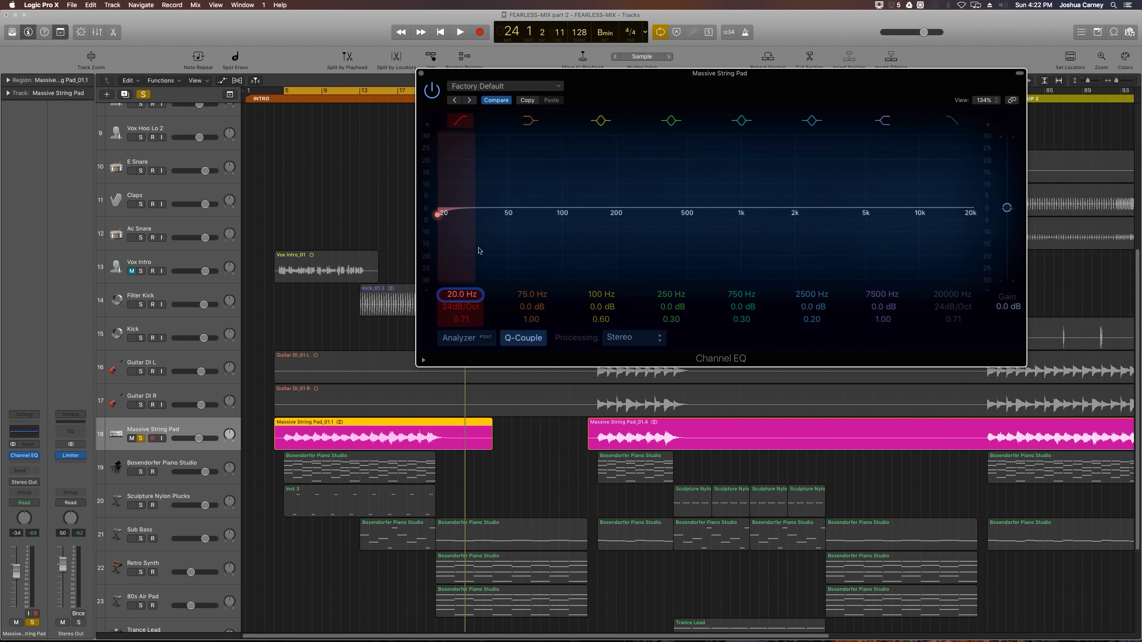
pyautogui.moveTo(440, 214); pyautogui.dragTo(540, 215)
pyautogui.press('space')
pyautogui.moveTo(459, 297)
pyautogui.mouseDown()
pyautogui.moveTo(458, 276)
pyautogui.moveTo(468, 295)
pyautogui.mouseUp()
pyautogui.click(455, 338)
pyautogui.press('space')
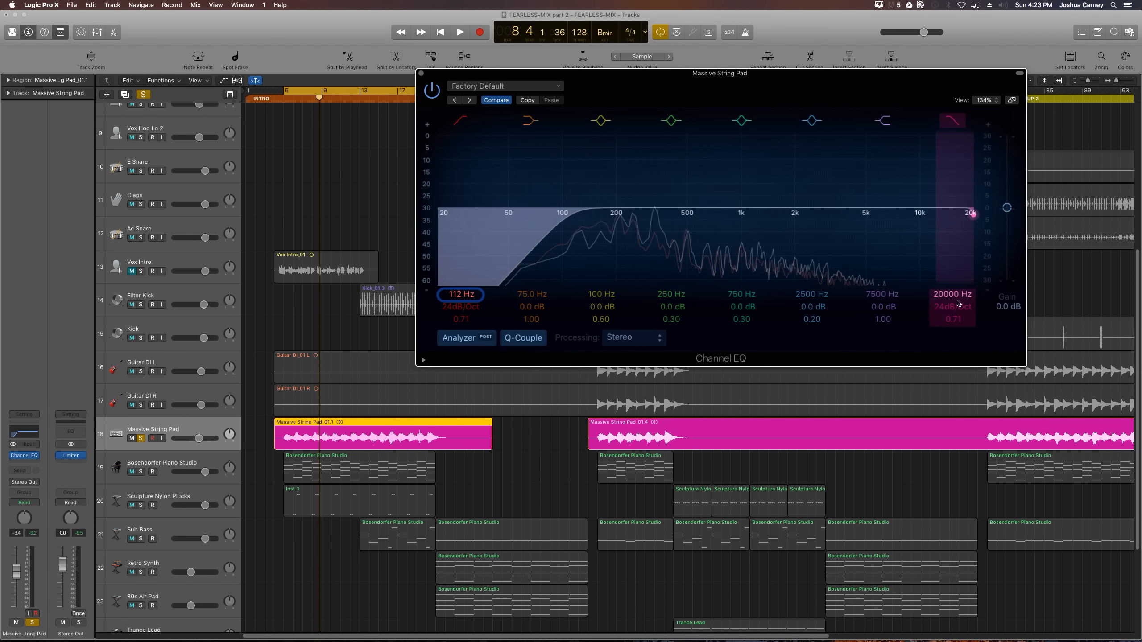
# Set the string pad EQ's high cut to 2300 Hz with a 48 dB/Oct slope
pyautogui.scroll(-10, 954, 296)
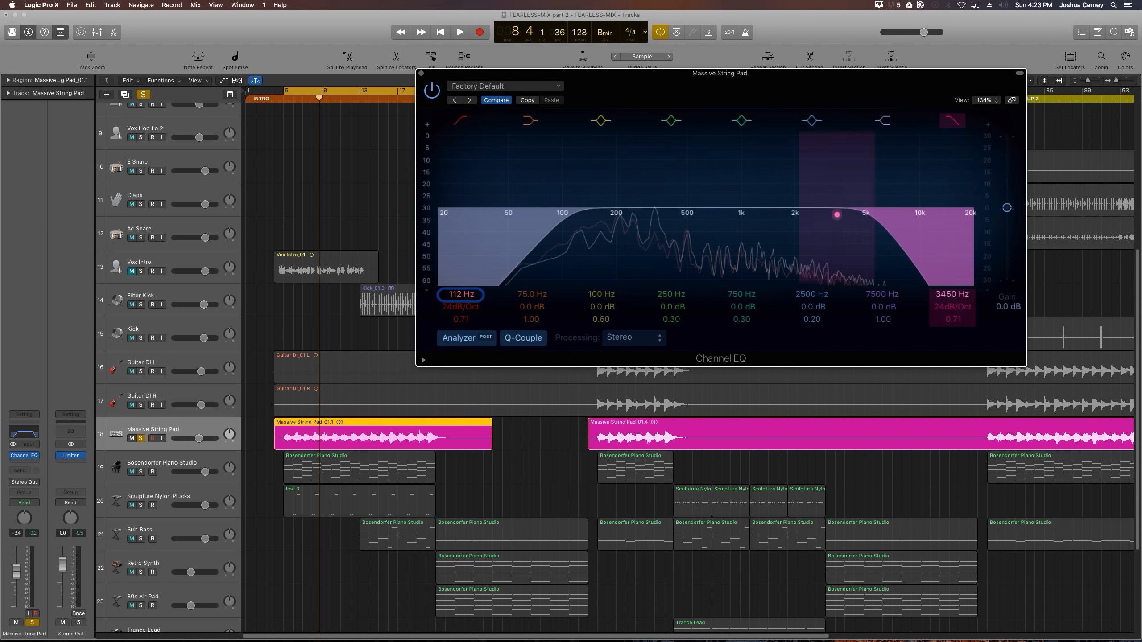
pyautogui.doubleClick(953, 296)
pyautogui.write('2300')
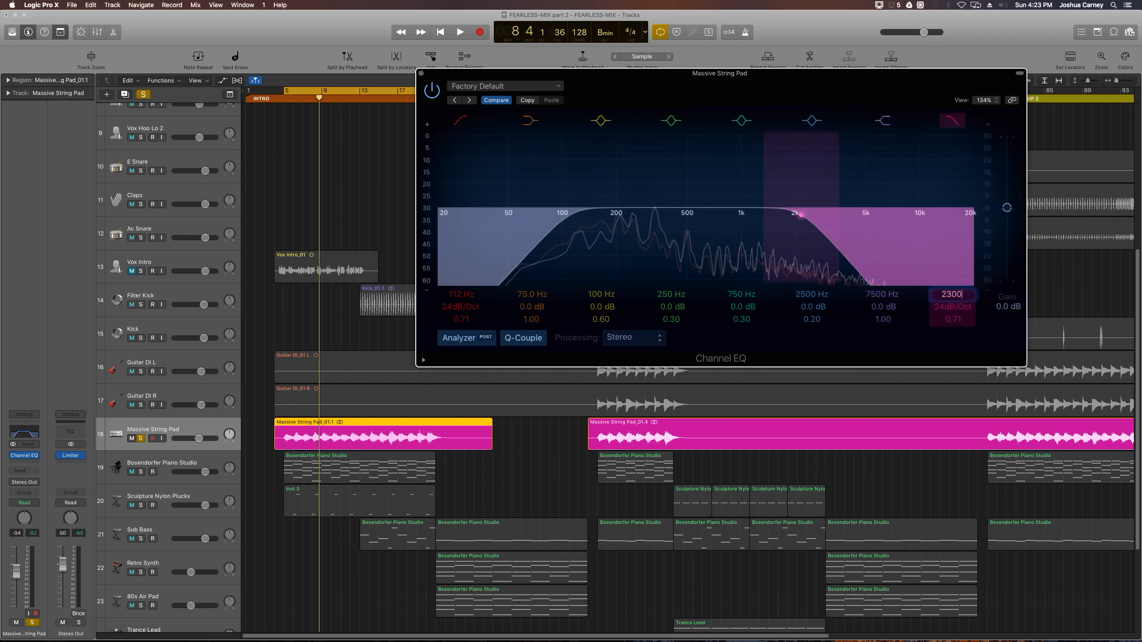
pyautogui.press('Return')
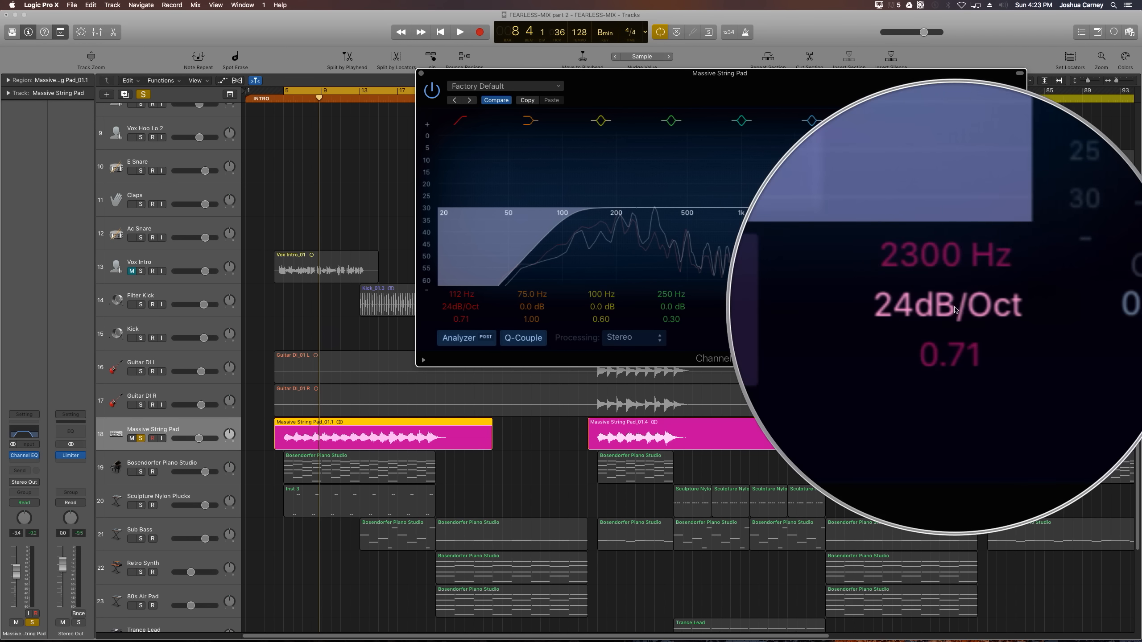
pyautogui.moveTo(952, 307); pyautogui.dragTo(953, 298)
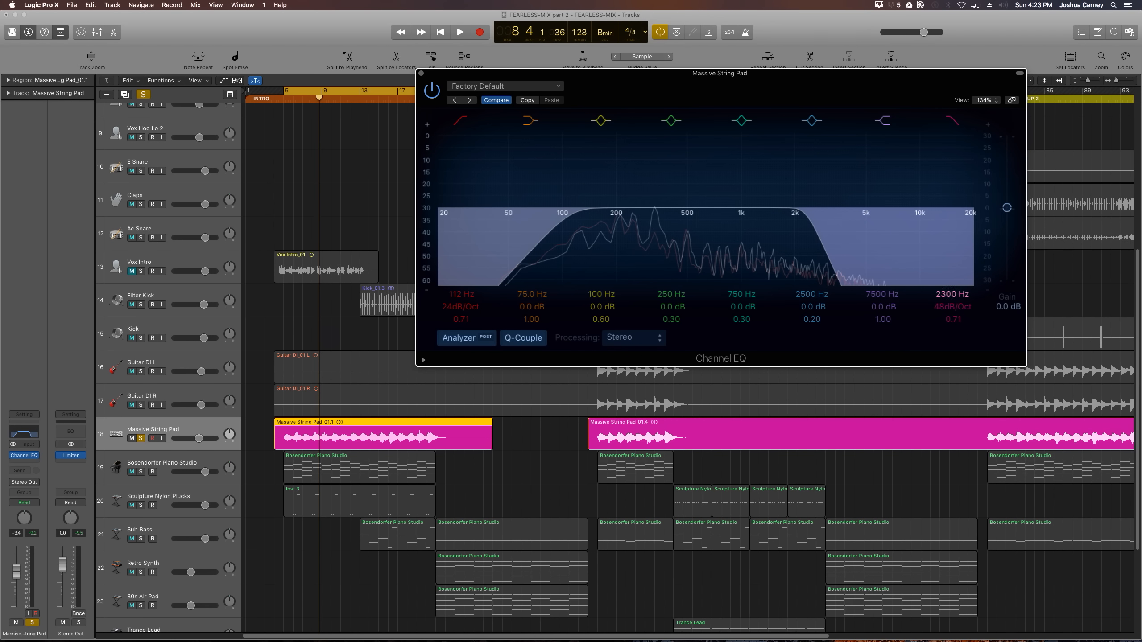
# Try the string pad's high cut at 4550 Hz, return it to 2300 Hz and play the filtered pad
pyautogui.moveTo(953, 294)
pyautogui.mouseDown()
pyautogui.moveTo(952, 259)
pyautogui.moveTo(952, 289)
pyautogui.mouseUp()
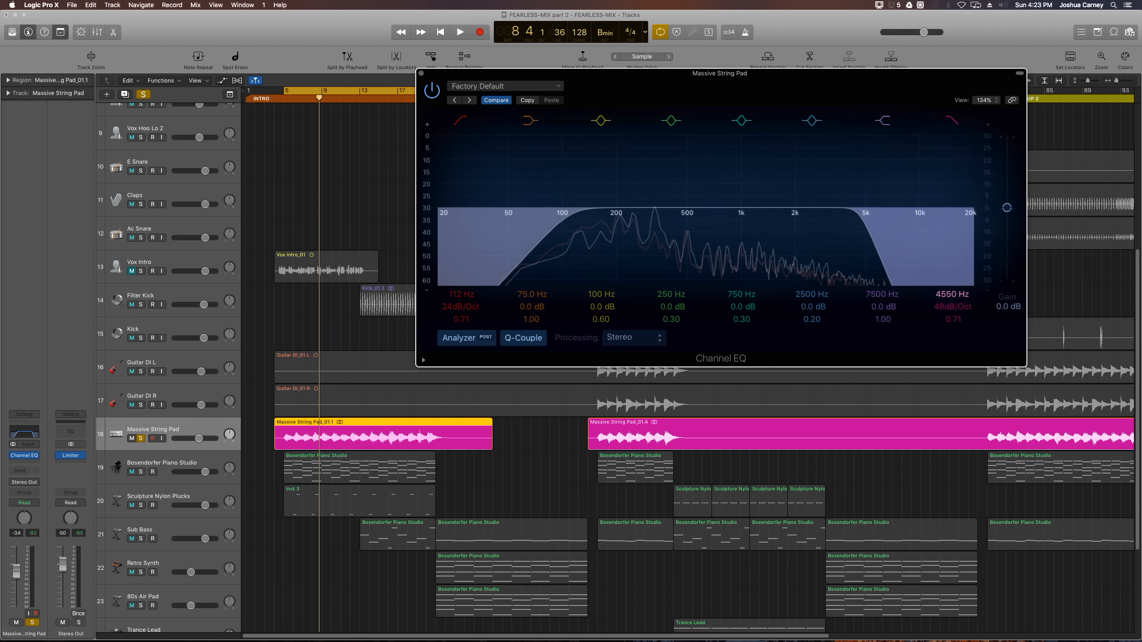
pyautogui.doubleClick(951, 294)
pyautogui.write('2300')
pyautogui.press('Return')
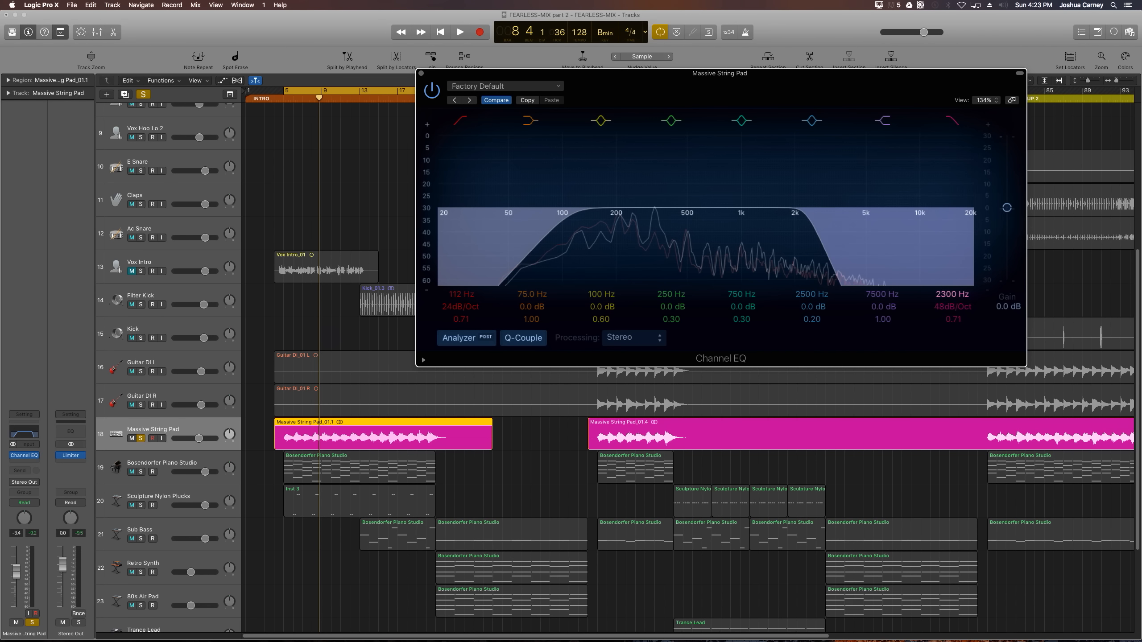
pyautogui.press('space')
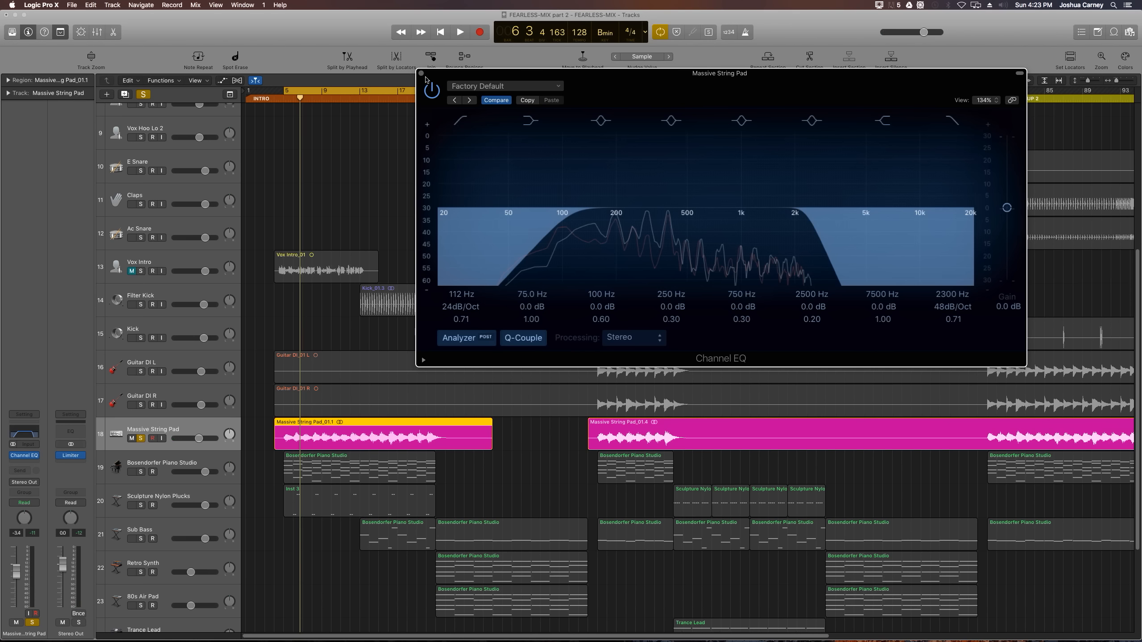
# Close the string pad's EQ and delete the silent audio before bar 37 on both Guitar DI tracks
pyautogui.click(421, 73)
pyautogui.moveTo(255, 362); pyautogui.dragTo(590, 407)
pyautogui.press('Delete')
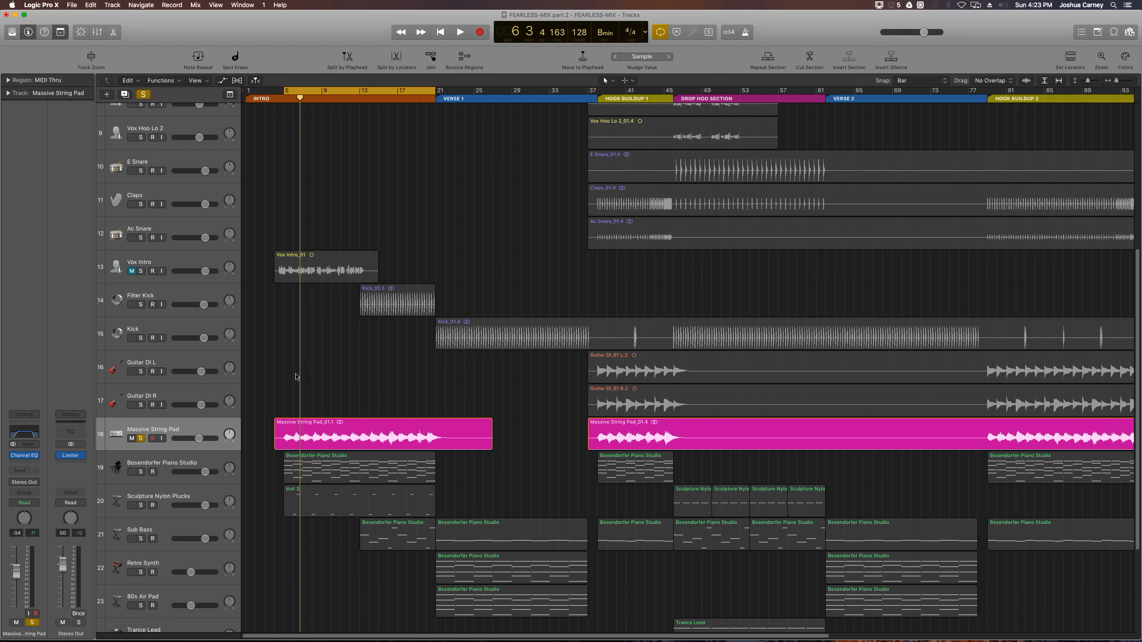
# Unsolo the string pad, solo the Sculpture Nylon Plucks track and play its intro part
pyautogui.click(140, 438)
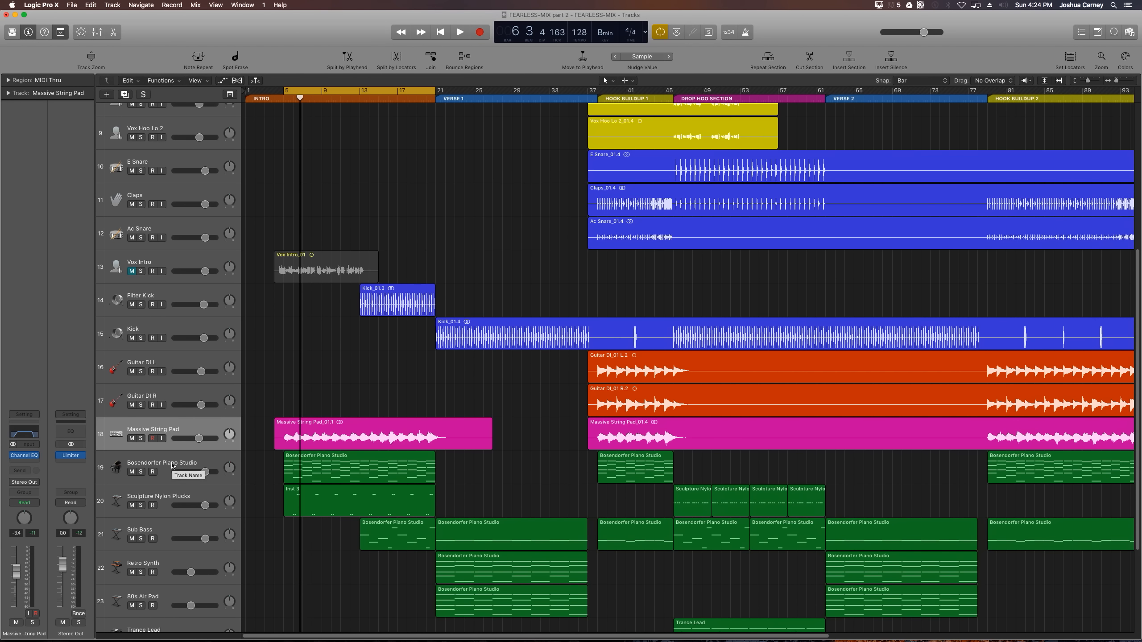
pyautogui.click(165, 498)
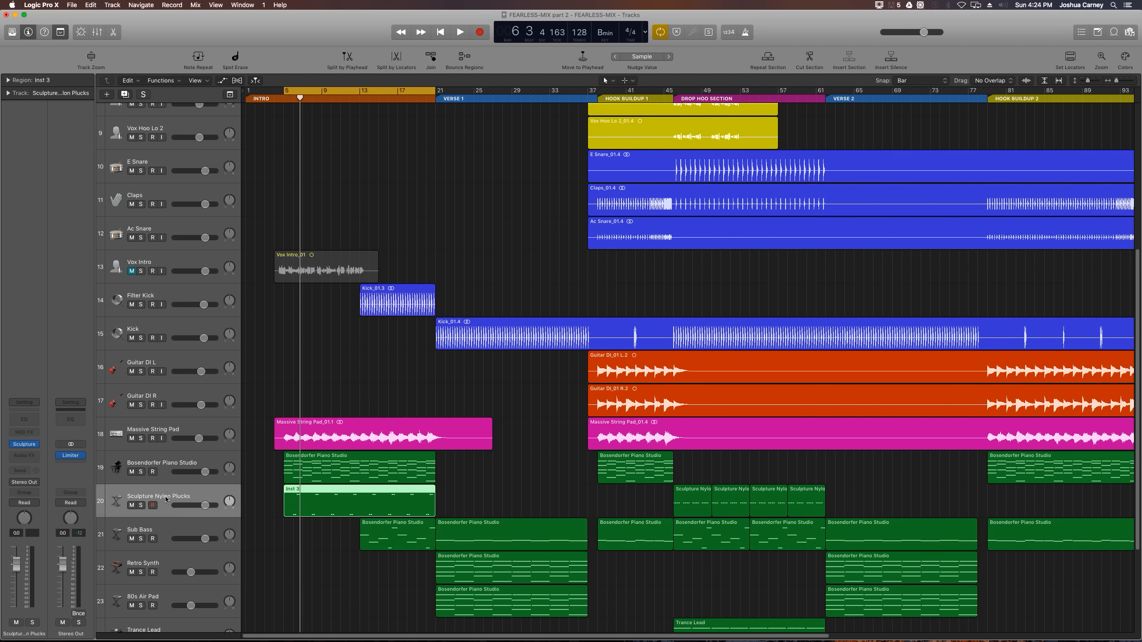
pyautogui.click(140, 505)
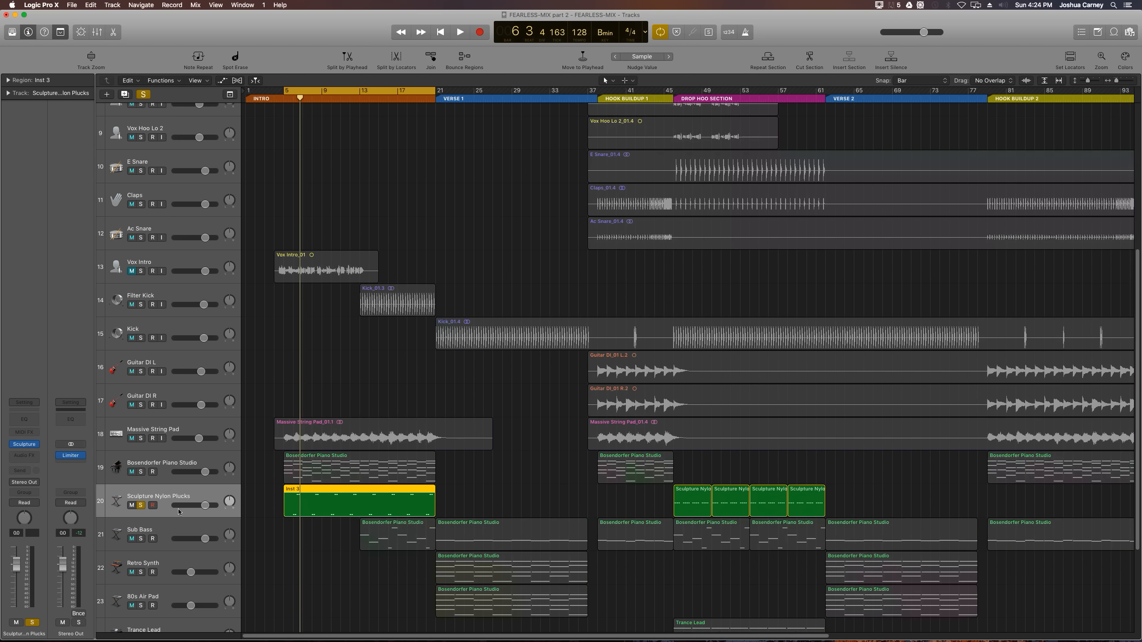
pyautogui.press('space')
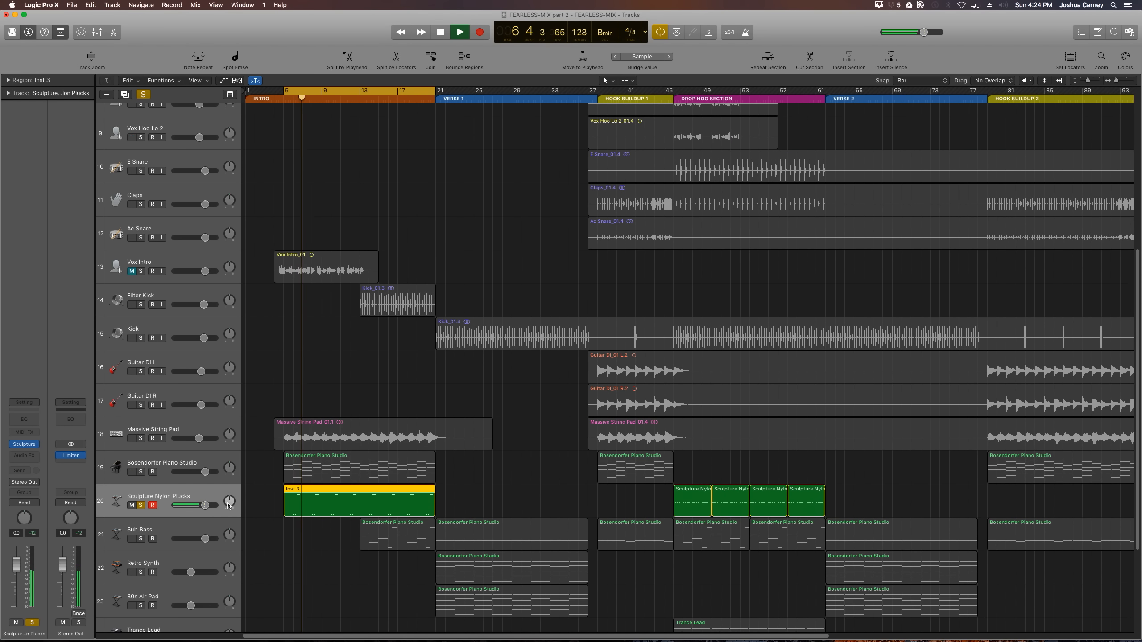
pyautogui.press('space')
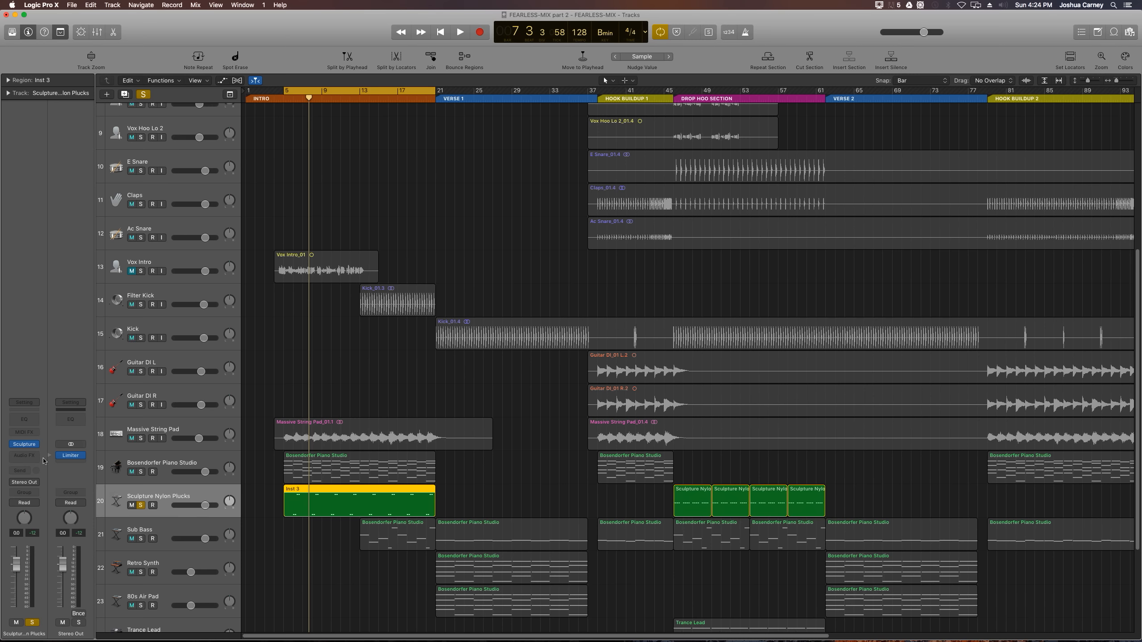
# Insert a stereo Ringshifter on the Sculpture Nylon Plucks track and enlarge its window to 200%
pyautogui.click(28, 458)
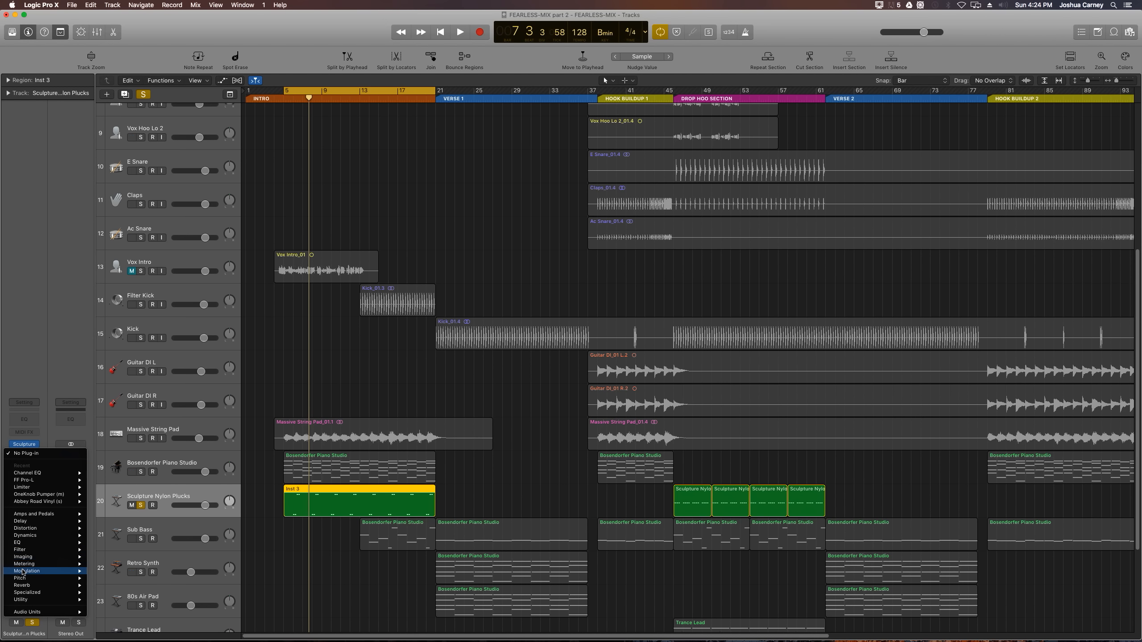
pyautogui.moveTo(31, 572)
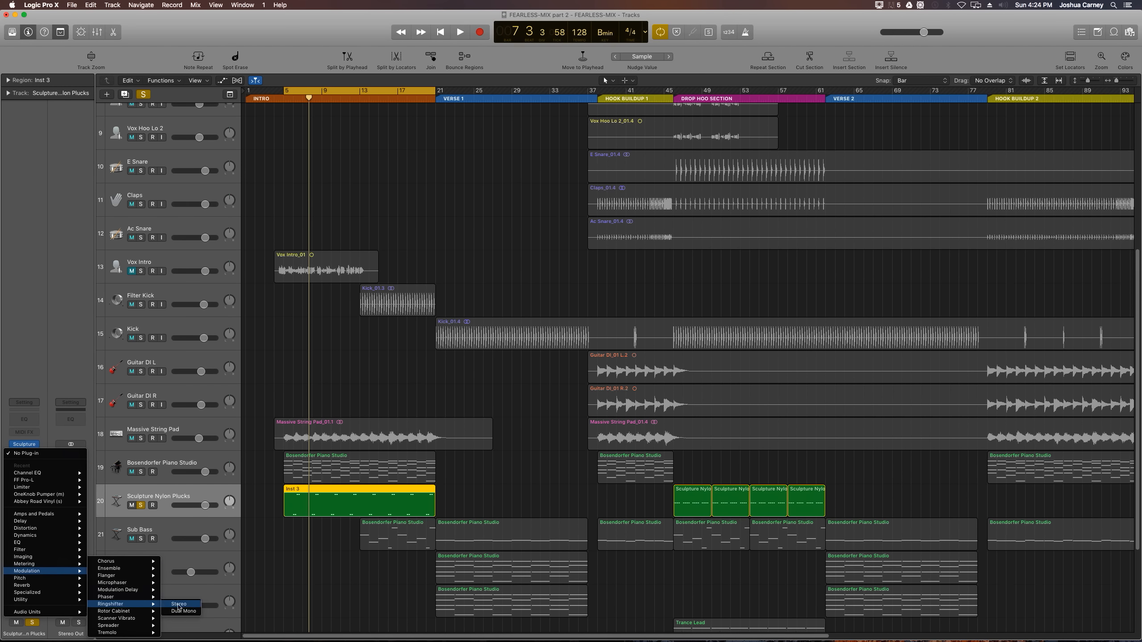
pyautogui.click(247, 564)
pyautogui.moveTo(215, 39); pyautogui.dragTo(419, 50)
pyautogui.moveTo(497, 267); pyautogui.dragTo(801, 473)
pyautogui.moveTo(533, 49); pyautogui.dragTo(800, 69)
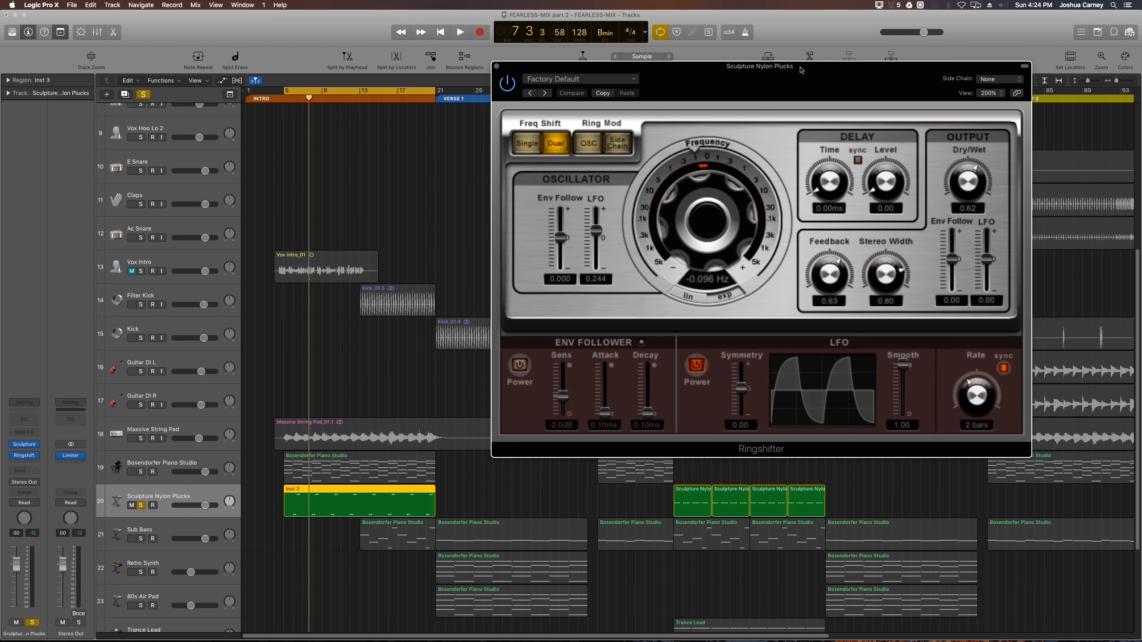
# Load the Groove Shadow 01 preset in the Ringshifter and audition it on the nylon plucks
pyautogui.click(590, 80)
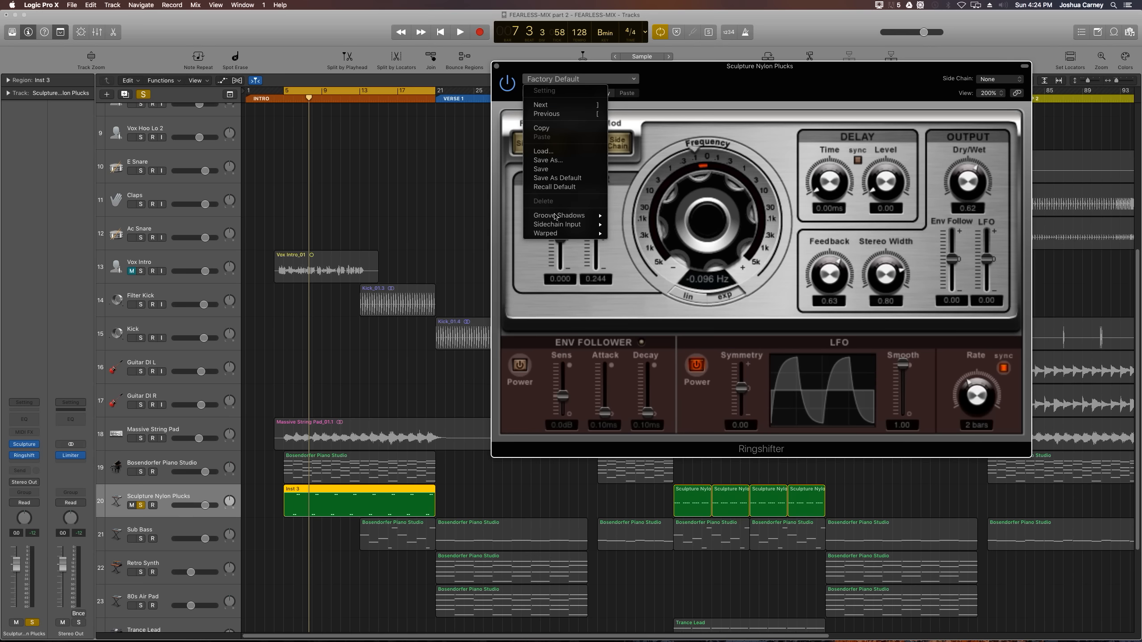
pyautogui.moveTo(557, 216)
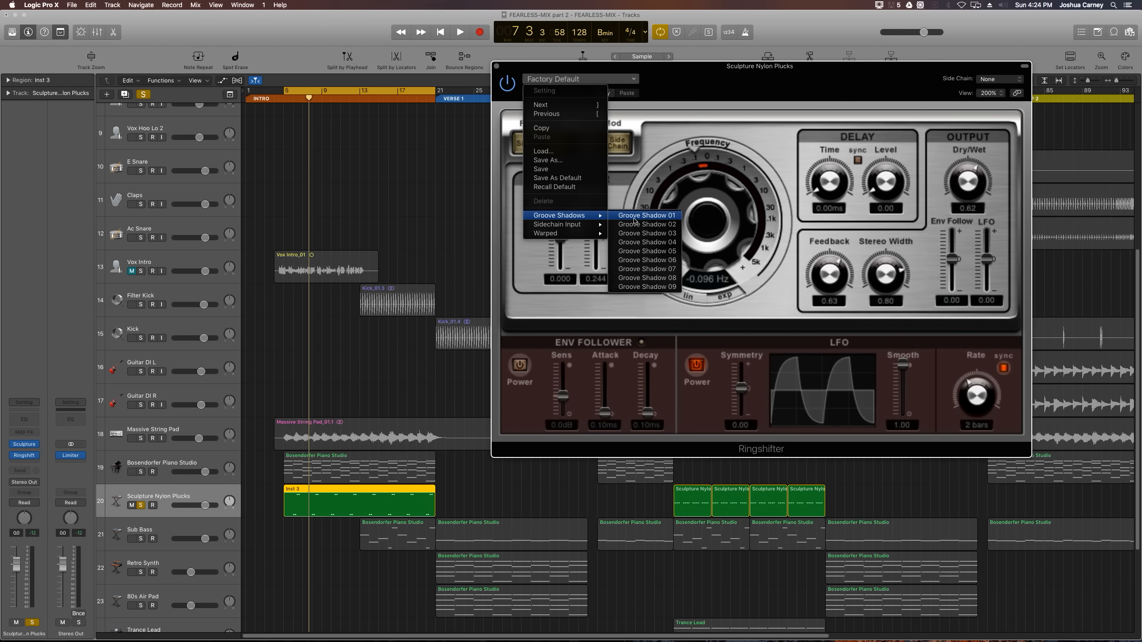
pyautogui.click(635, 220)
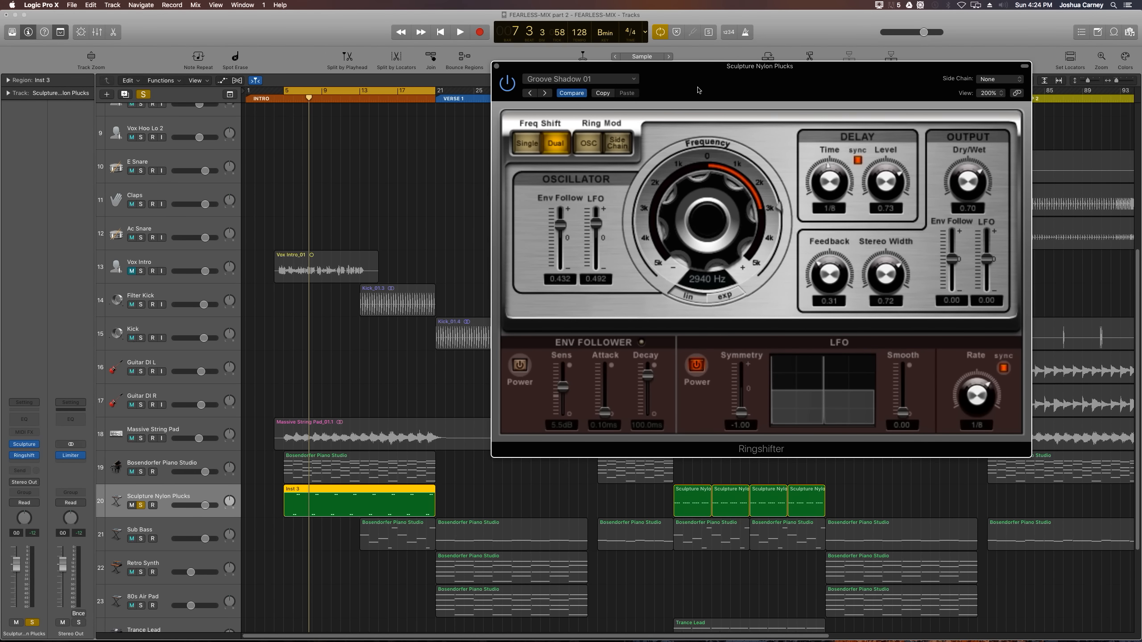
pyautogui.press('space')
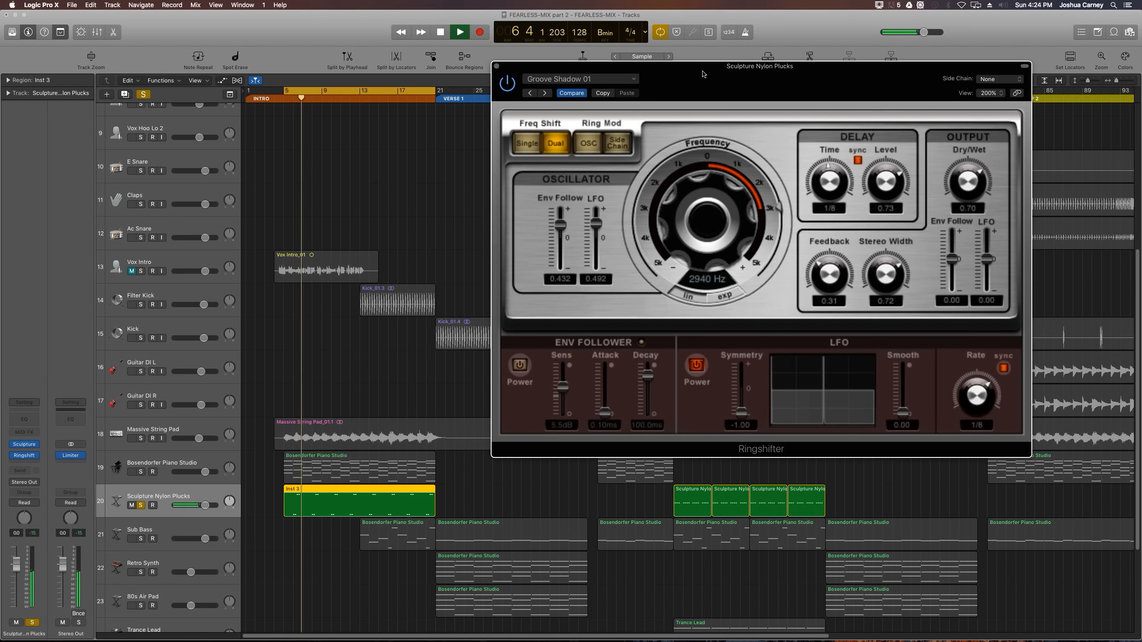
pyautogui.press('space')
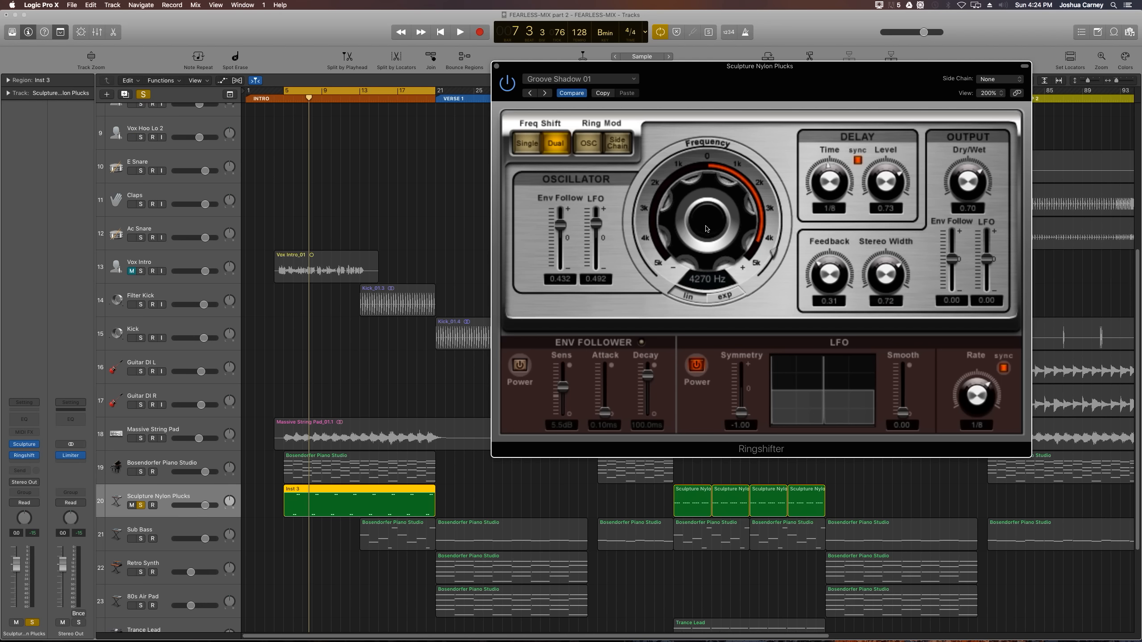
# Set the Ringshifter's frequency to 2740 Hz and play the plucks again
pyautogui.moveTo(707, 233); pyautogui.dragTo(702, 245)
pyautogui.press('space')
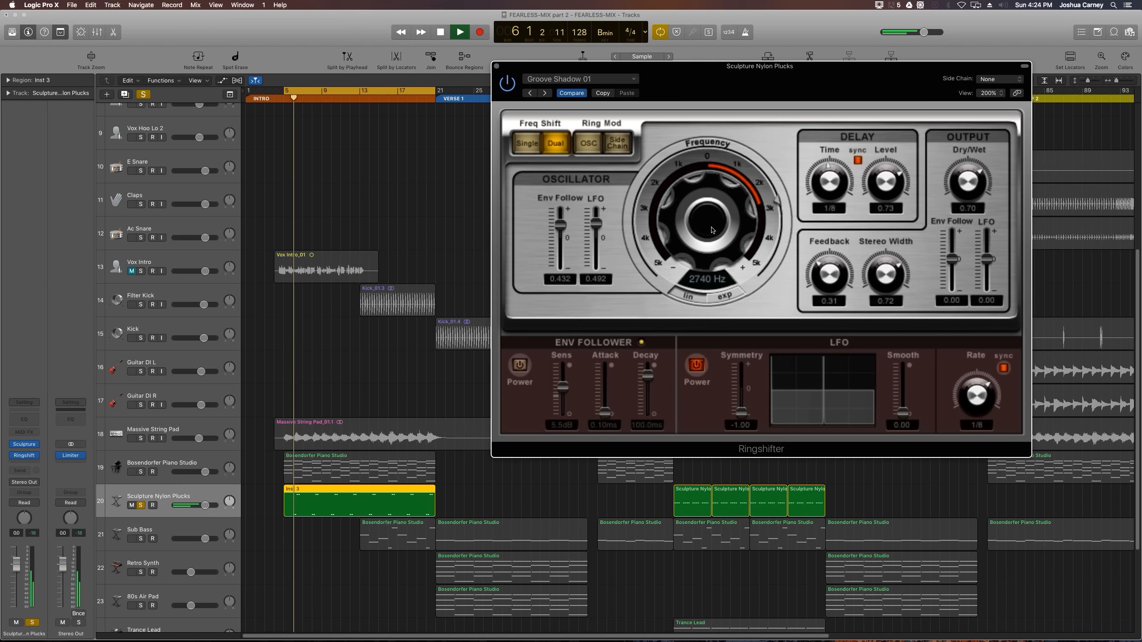
# Raise the Ringshifter's frequency to 3940 Hz while auditioning the plucks, then stop playback and close the plug-in window
pyautogui.moveTo(711, 230); pyautogui.dragTo(706, 212)
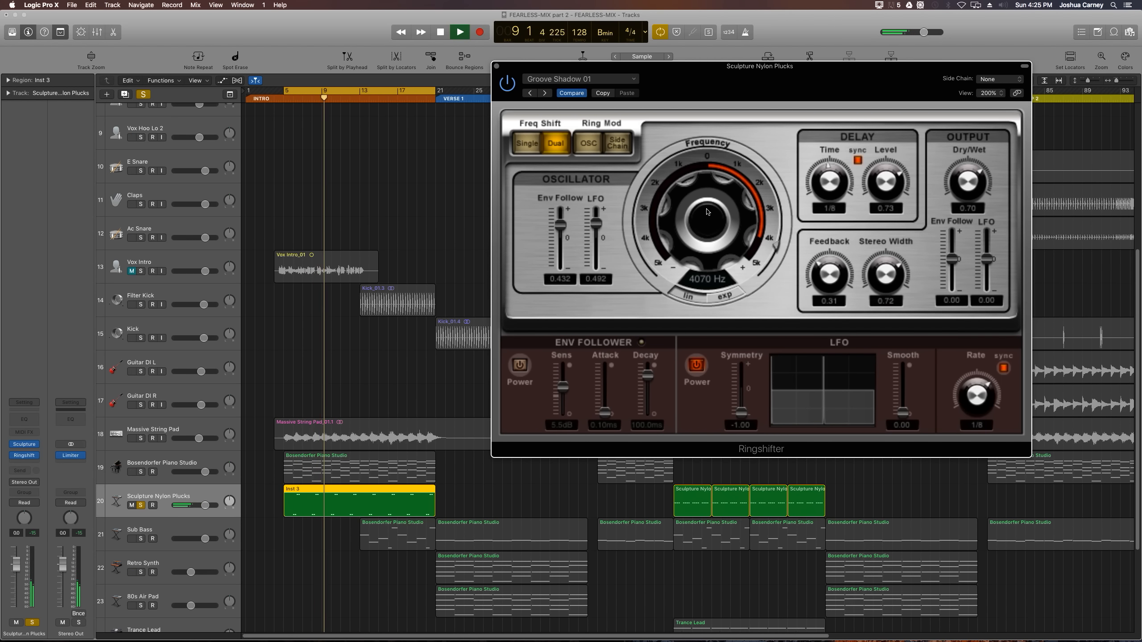
pyautogui.press('space')
pyautogui.moveTo(707, 212); pyautogui.dragTo(707, 214)
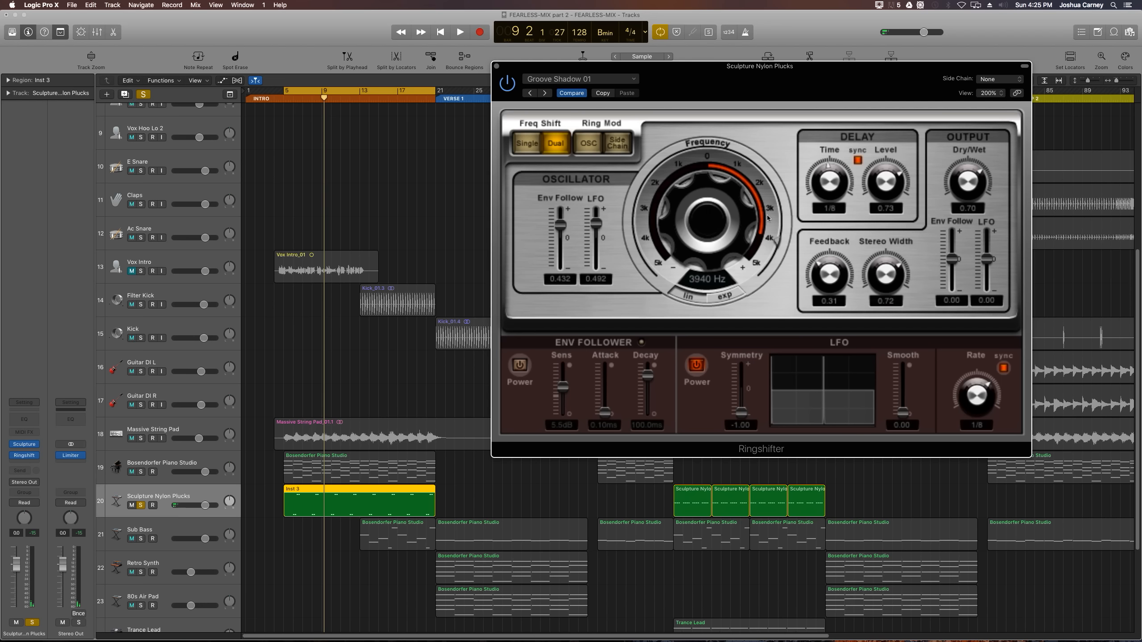
pyautogui.click(498, 67)
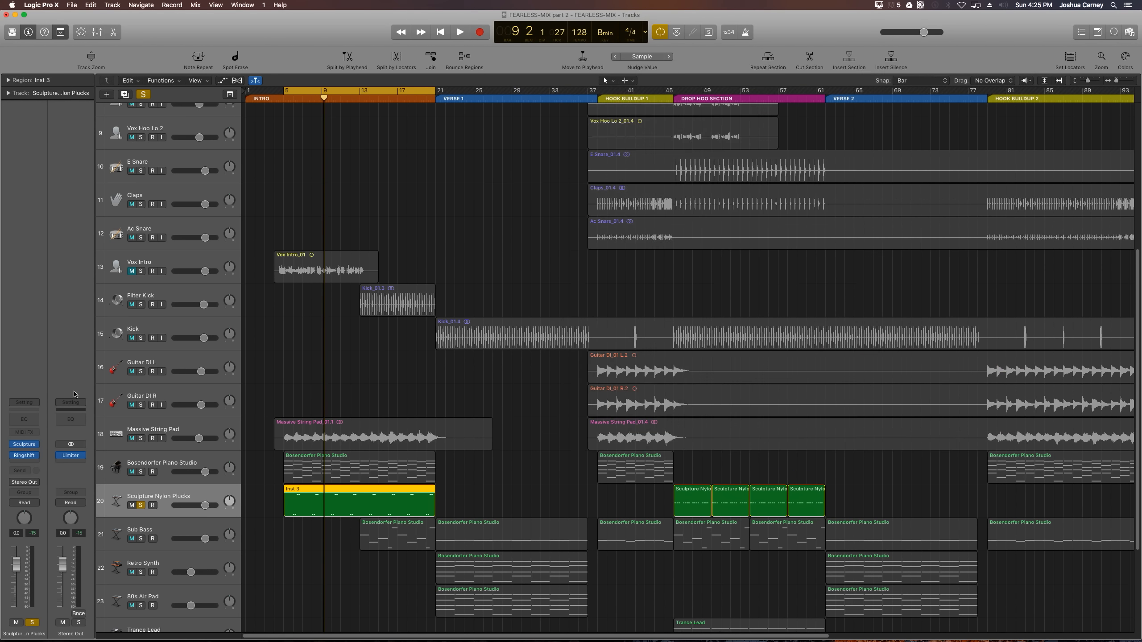
# Insert a stereo Channel EQ after the Ringshifter on the nylon plucks track and turn on its analyzer
pyautogui.click(34, 463)
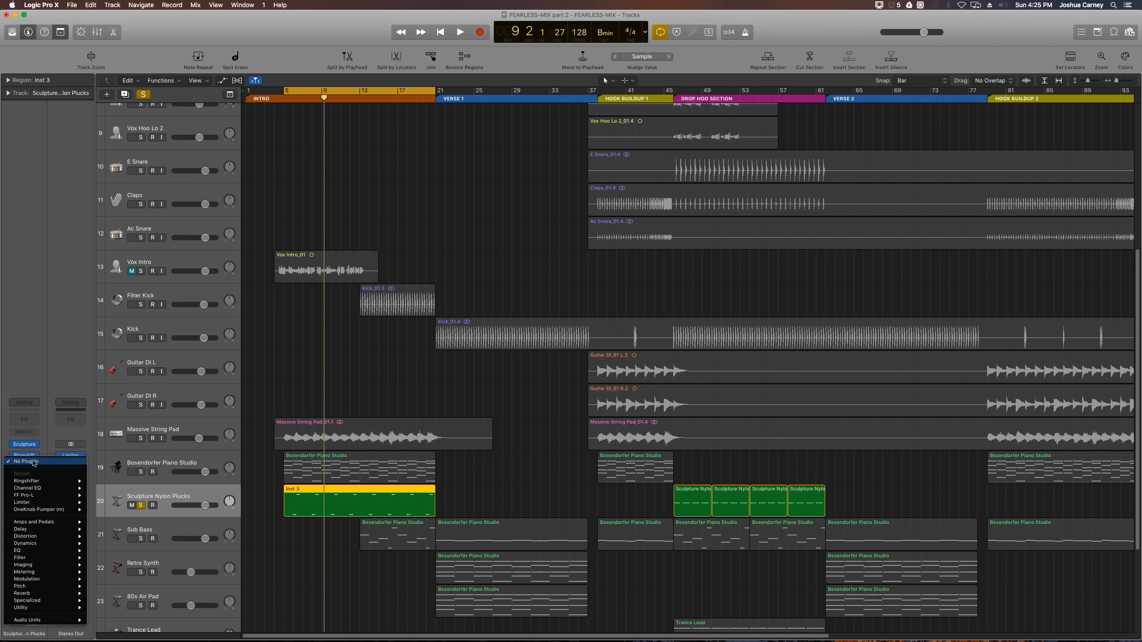
pyautogui.moveTo(67, 550)
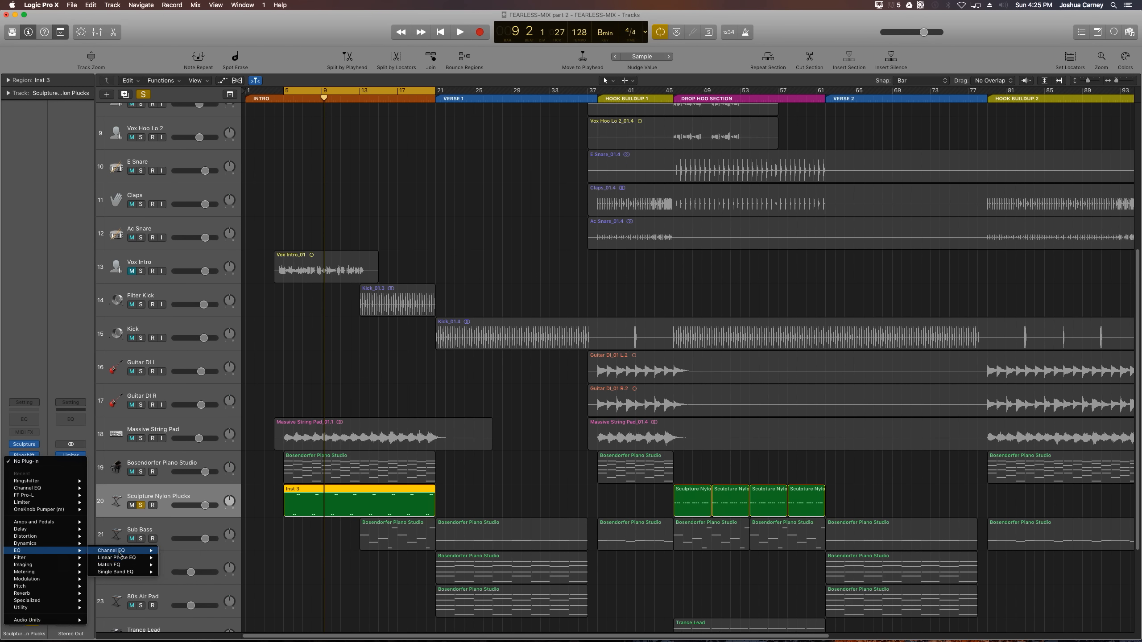
pyautogui.moveTo(131, 551)
pyautogui.click(174, 552)
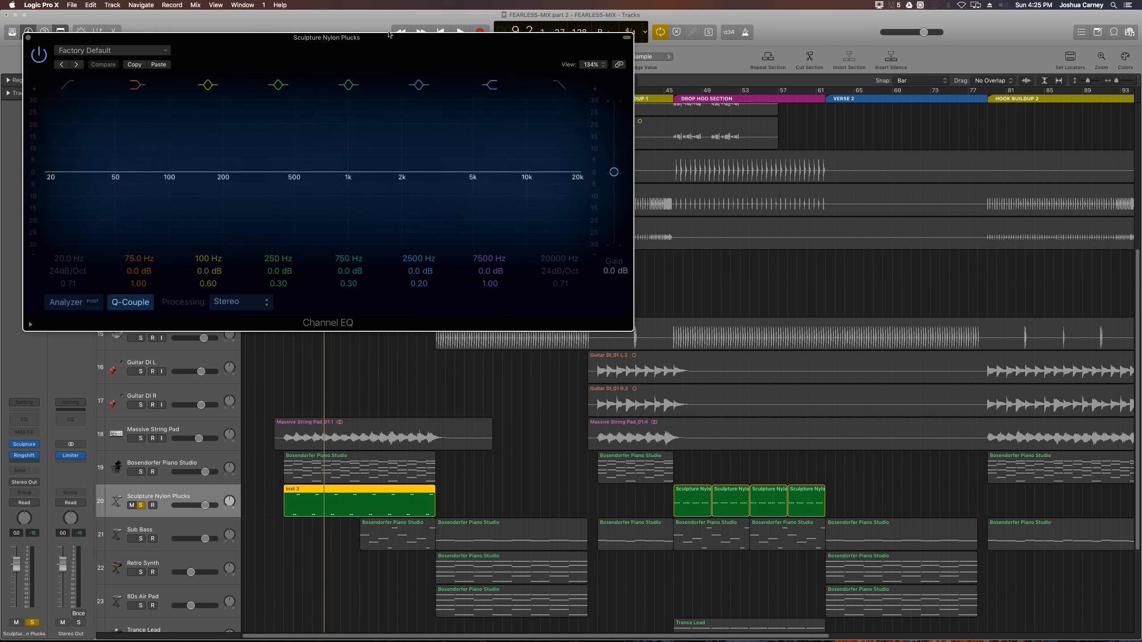
pyautogui.moveTo(358, 34); pyautogui.dragTo(528, 85)
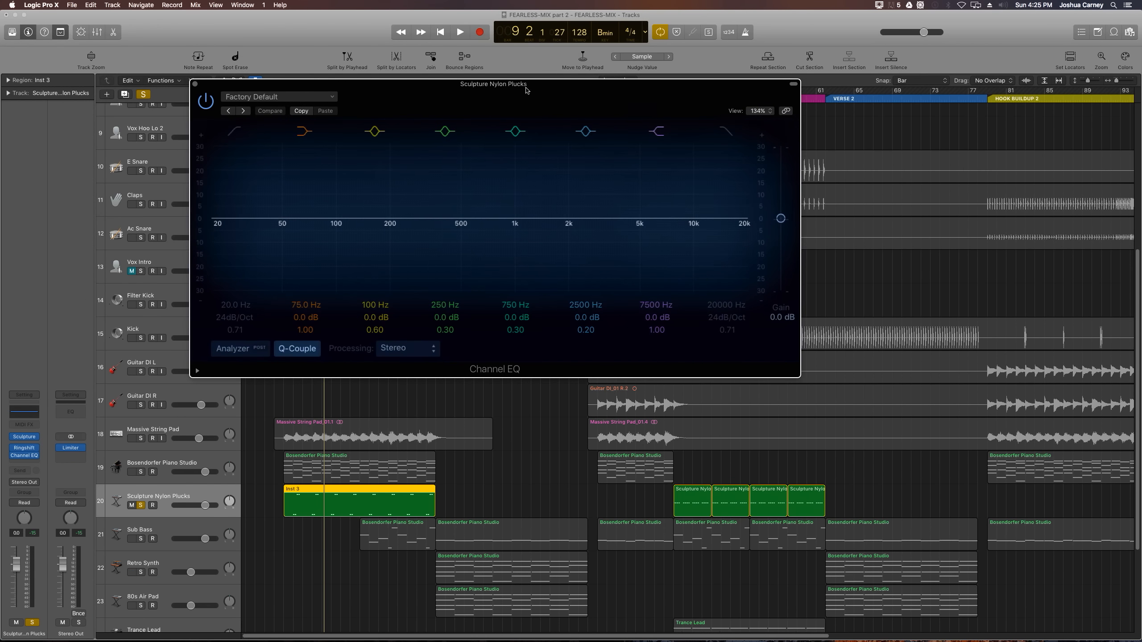
pyautogui.click(233, 349)
pyautogui.moveTo(409, 103); pyautogui.dragTo(668, 129)
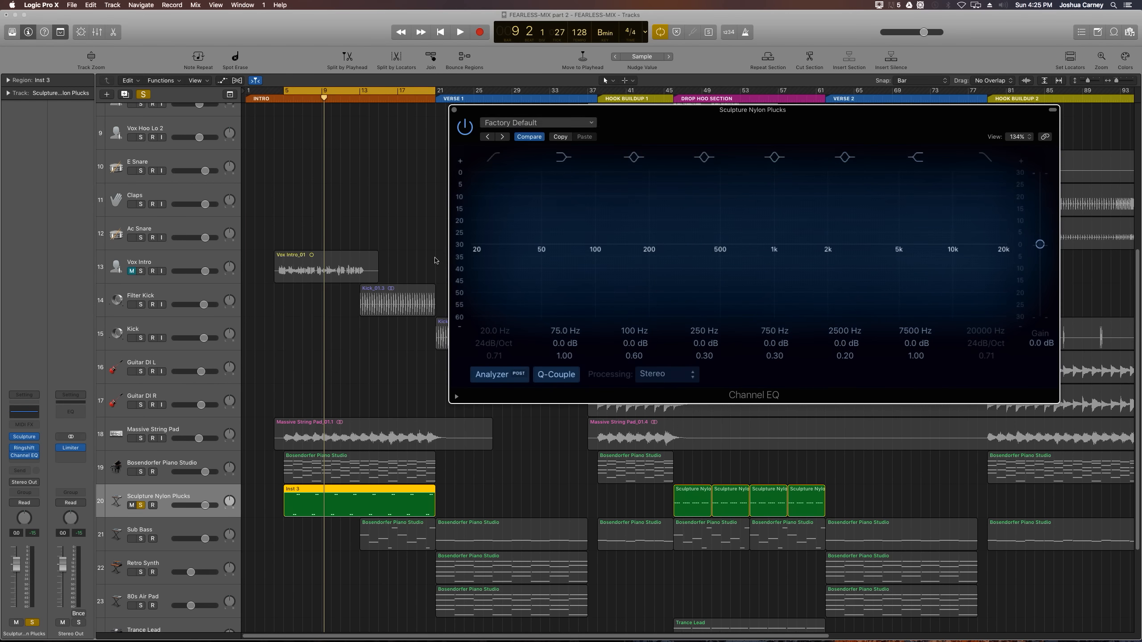
# Shorten the cycle range in the intro to the single bar from bar 8 to bar 9
pyautogui.click(365, 395)
pyautogui.press('super+Right')
pyautogui.press('super+Right')
pyautogui.press('super+Right')
pyautogui.press('super+Left')
pyautogui.press('super+Left')
pyautogui.press('super+Left')
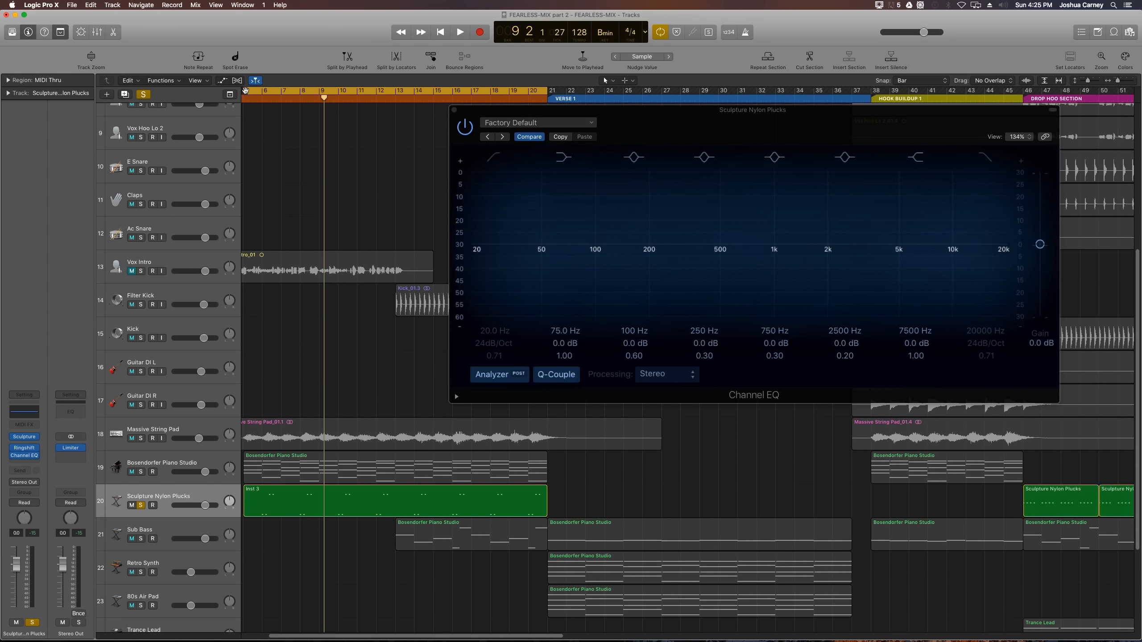
pyautogui.moveTo(245, 91); pyautogui.dragTo(302, 91)
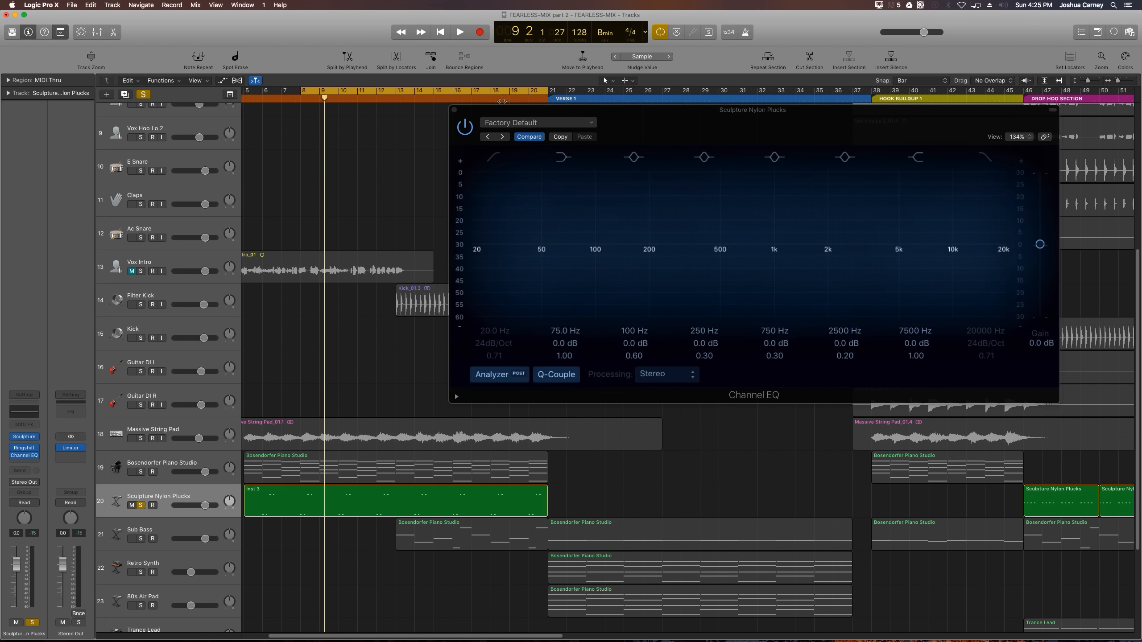
pyautogui.moveTo(549, 92); pyautogui.dragTo(322, 127)
pyautogui.press('super+Right')
pyautogui.press('super+Right')
pyautogui.press('super+Right')
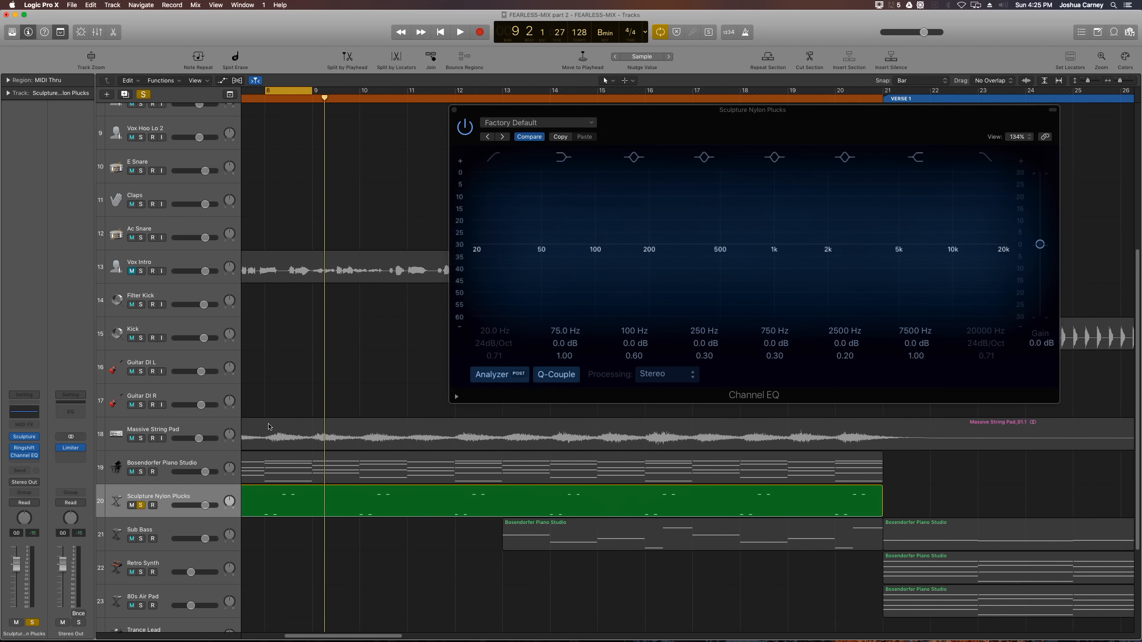
pyautogui.moveTo(360, 635); pyautogui.dragTo(333, 636)
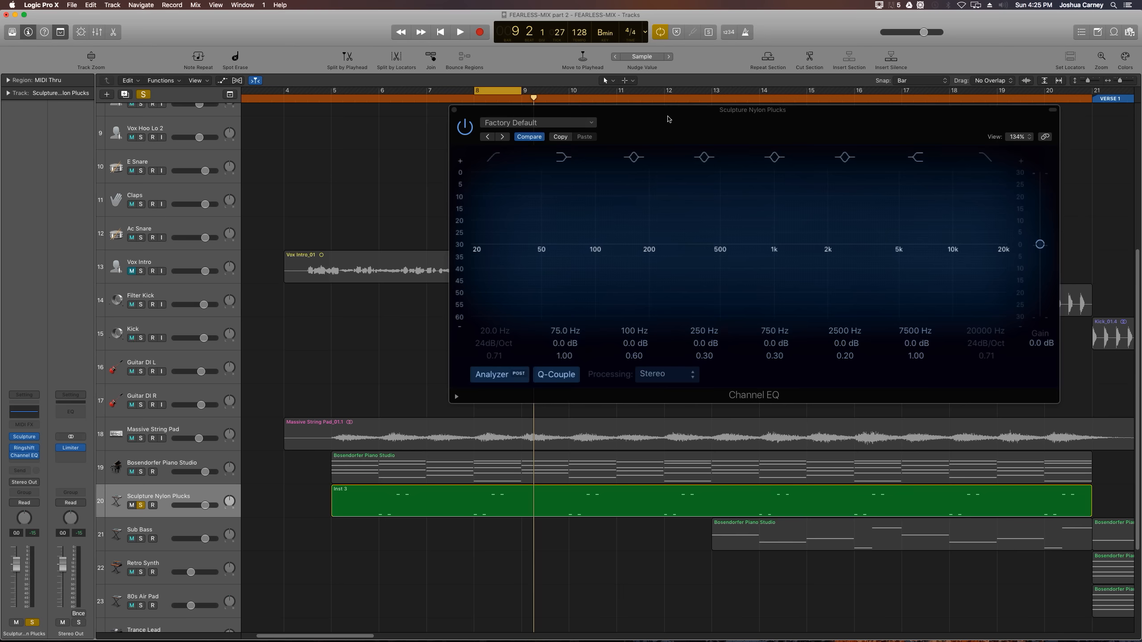
# Play the looped plucks and enable the Channel EQ's low cut at 465 Hz
pyautogui.moveTo(669, 119); pyautogui.dragTo(283, 69)
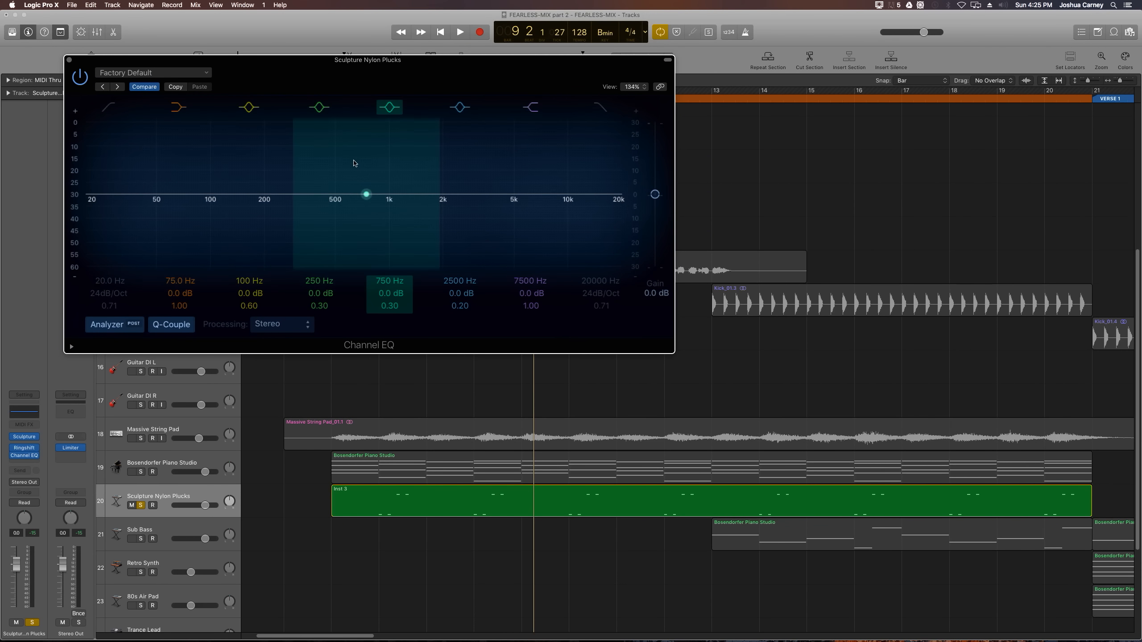
pyautogui.press('space')
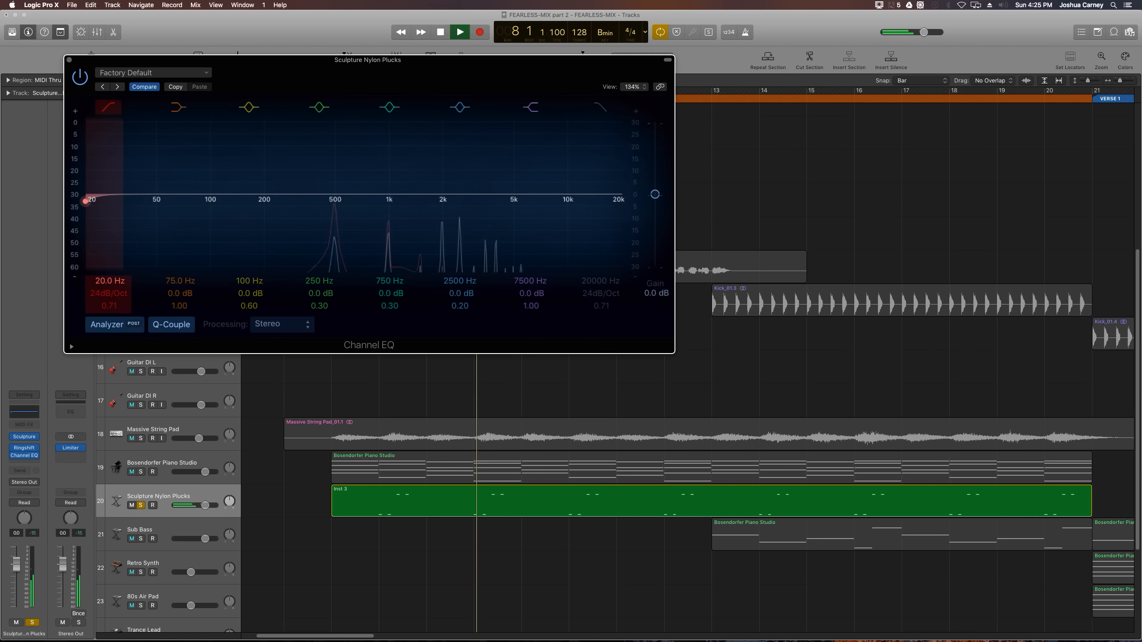
pyautogui.moveTo(109, 281); pyautogui.dragTo(109, 208)
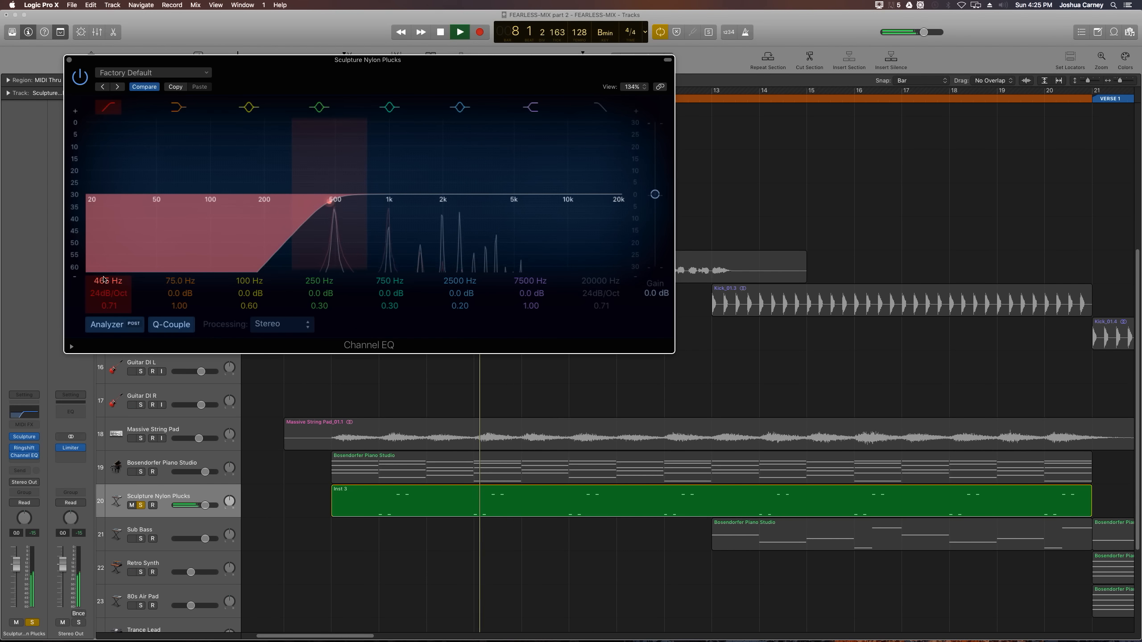
# Enable the Channel EQ's high cut at 4550 Hz, stop playback and close the EQ window
pyautogui.click(602, 108)
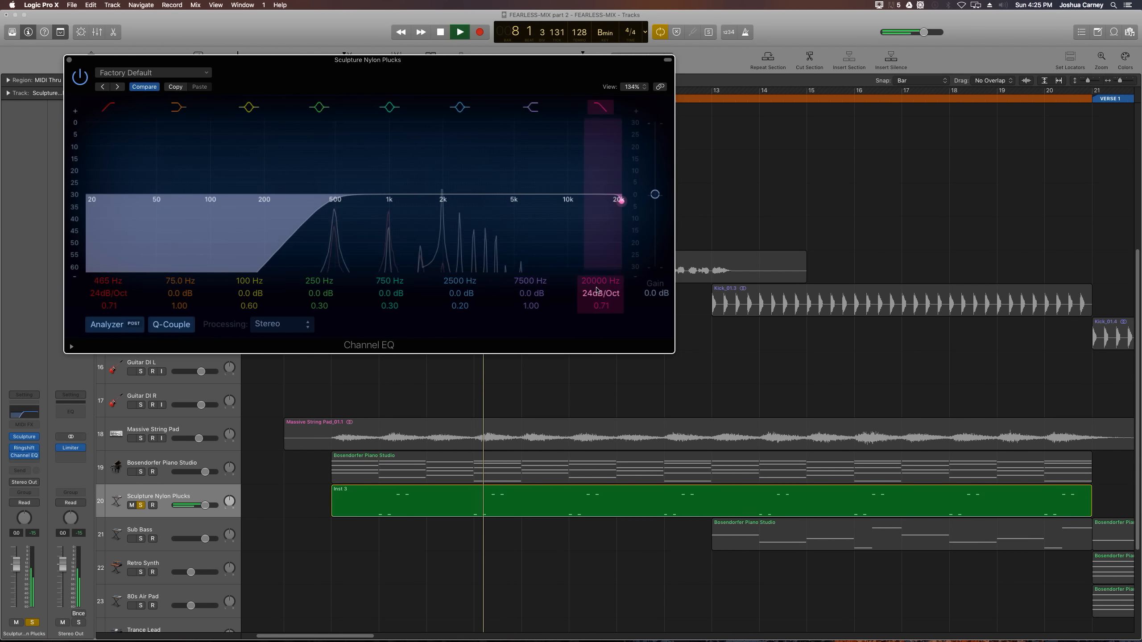
pyautogui.moveTo(619, 198); pyautogui.dragTo(497, 201)
pyautogui.moveTo(597, 280); pyautogui.dragTo(596, 274)
pyautogui.press('space')
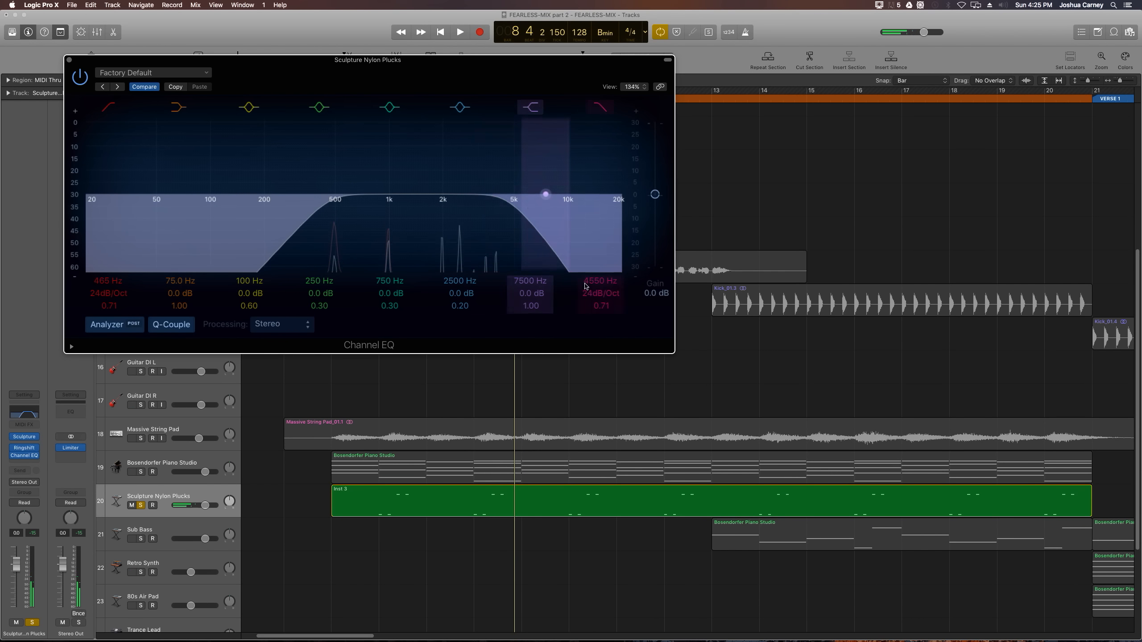
pyautogui.click(69, 60)
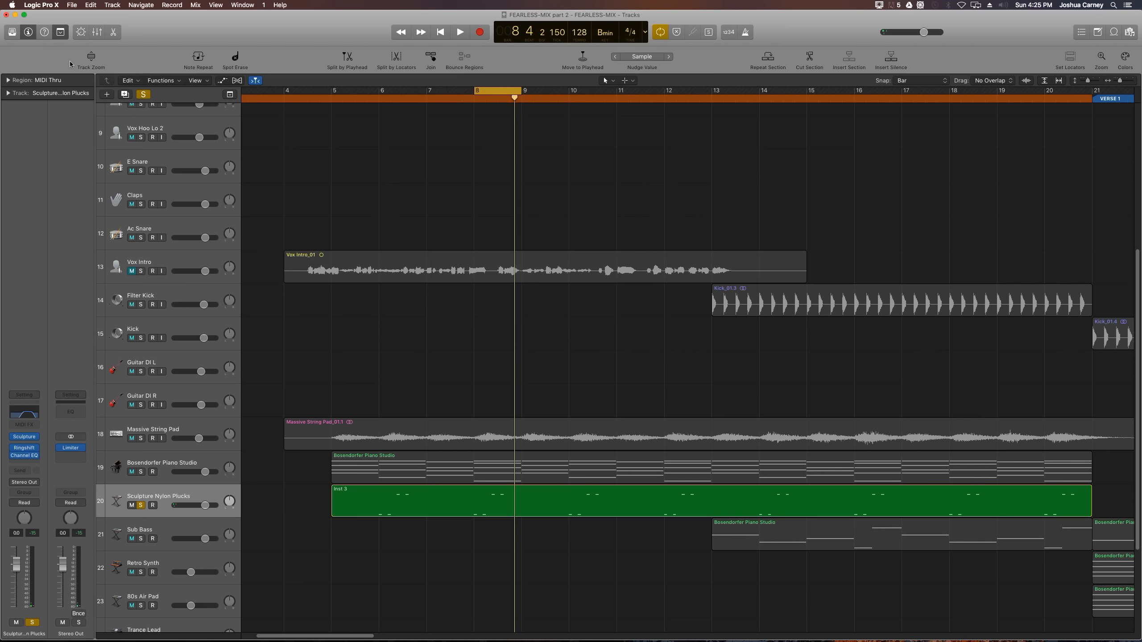
# Insert a stereo Stereo Delay after the Channel EQ on the nylon plucks track
pyautogui.click(32, 463)
pyautogui.moveTo(32, 553)
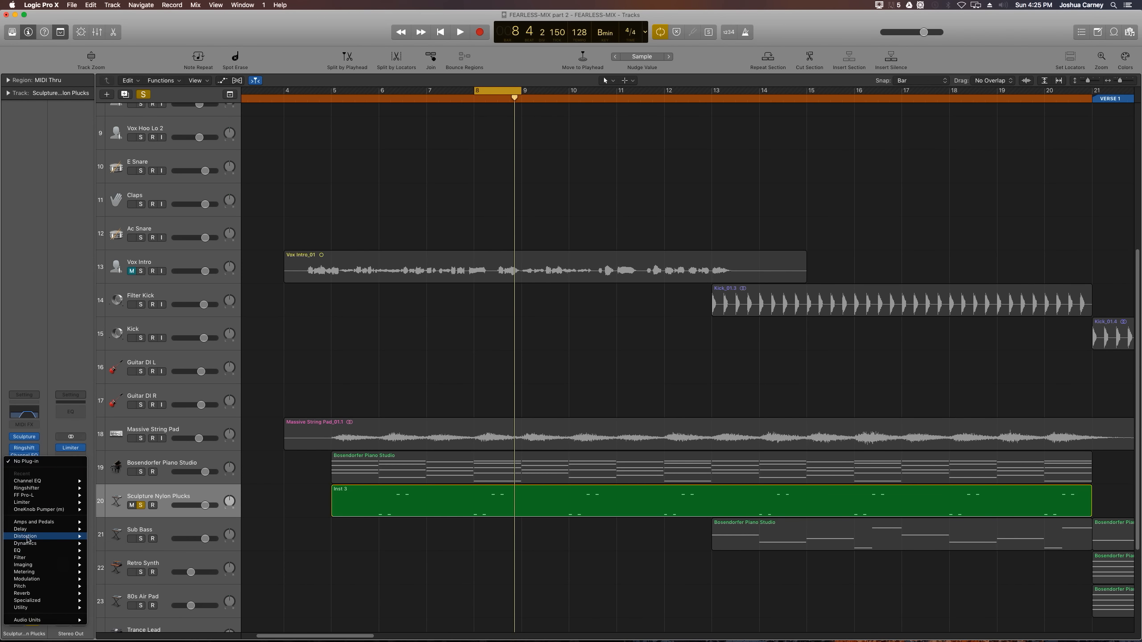
pyautogui.moveTo(26, 533)
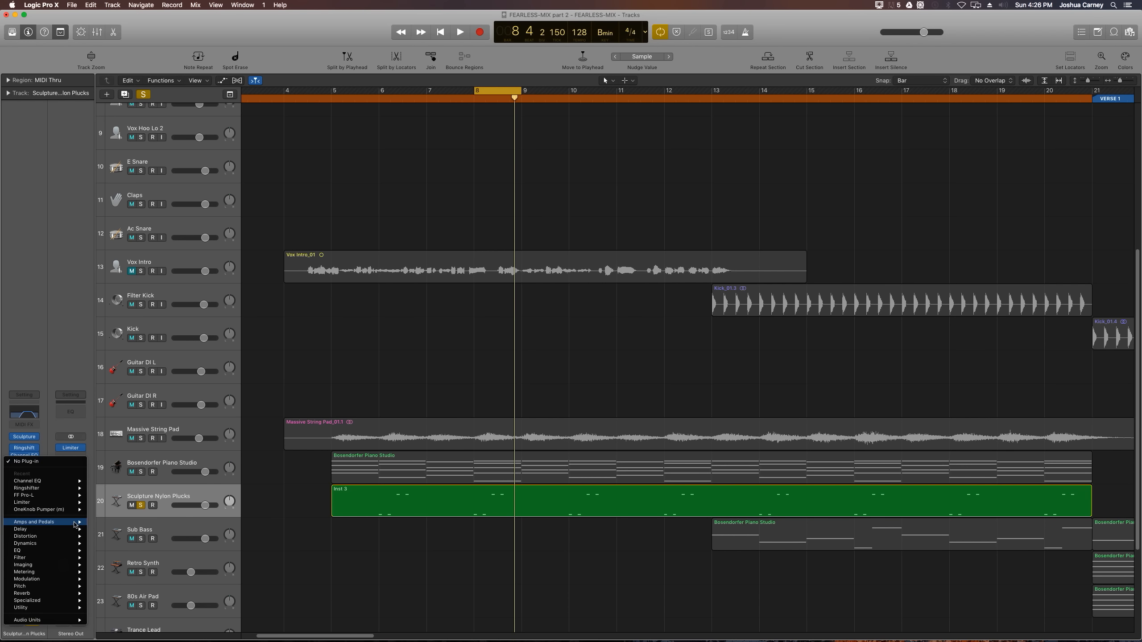
pyautogui.moveTo(134, 550)
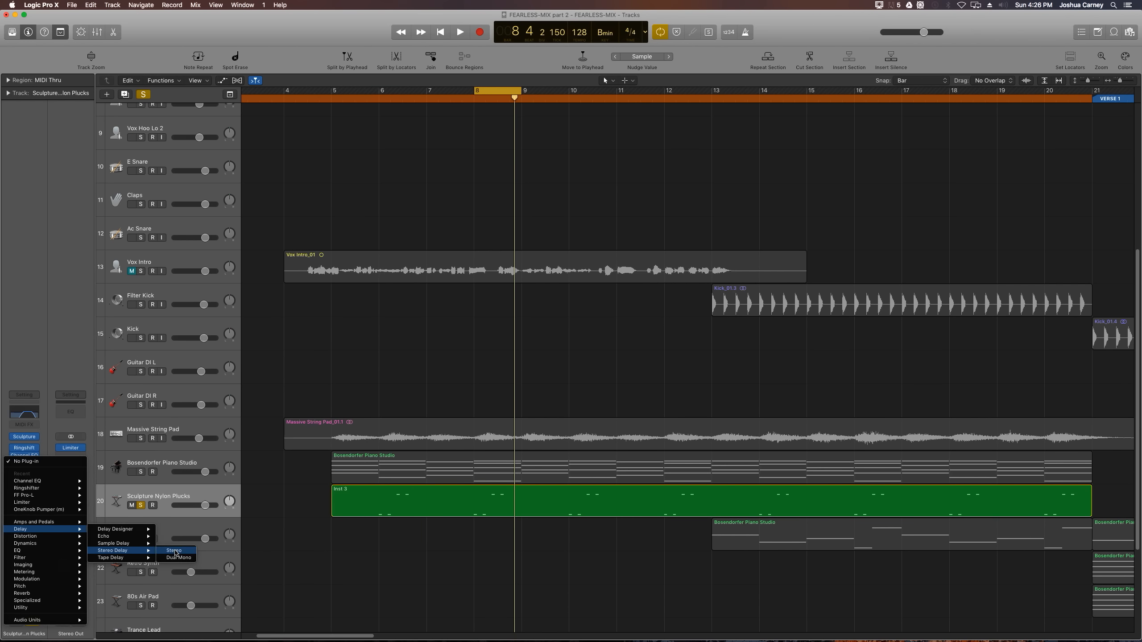
pyautogui.click(175, 551)
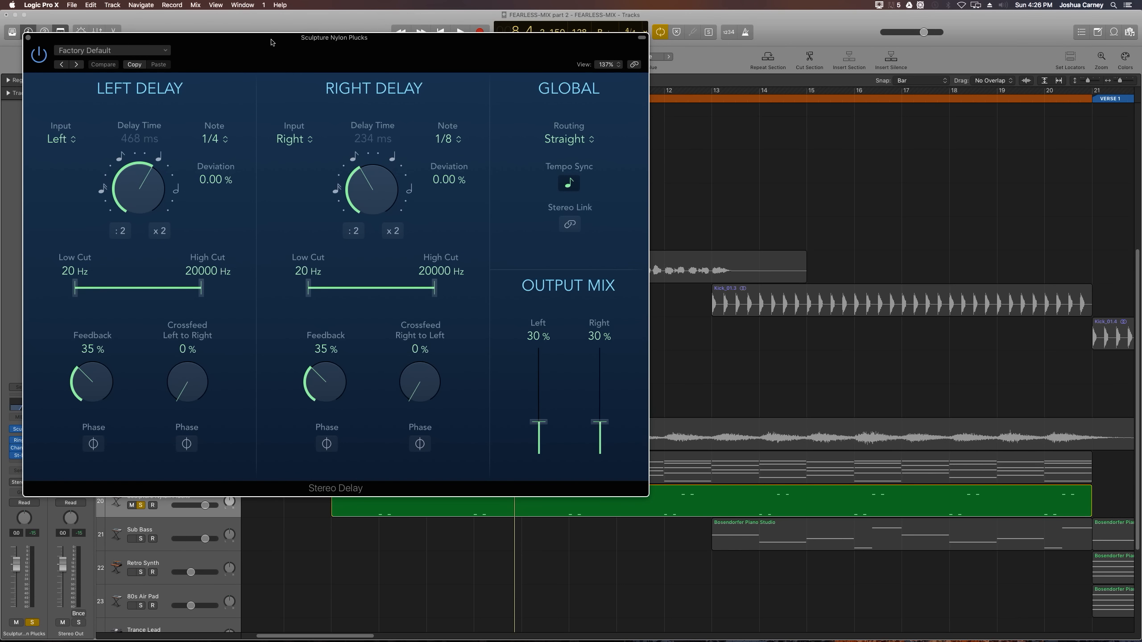
pyautogui.moveTo(271, 42); pyautogui.dragTo(284, 47)
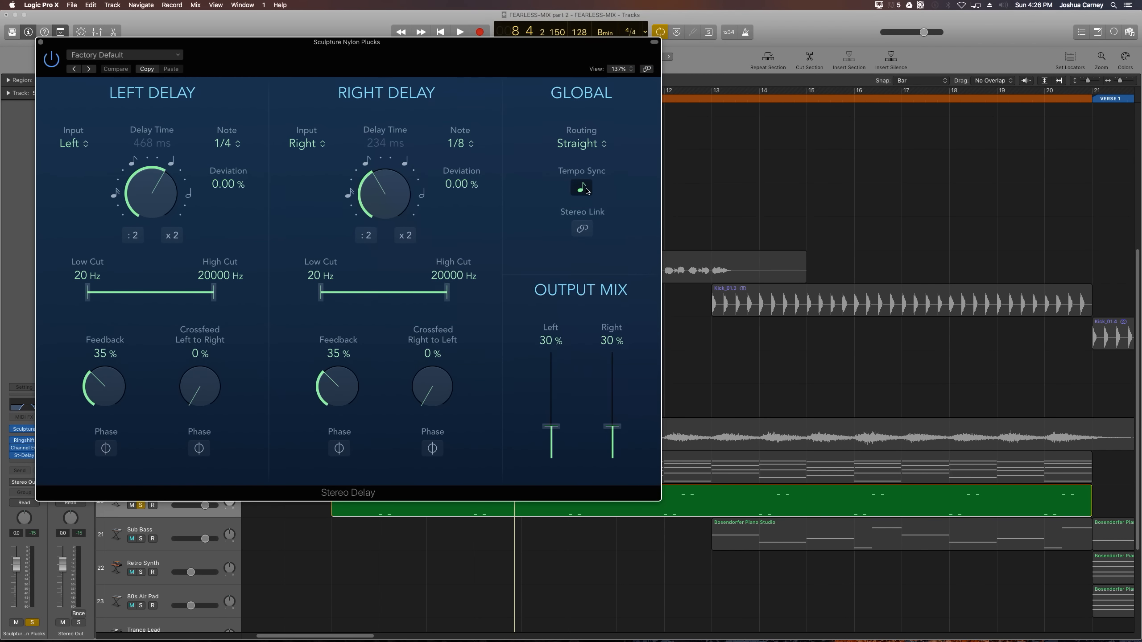
# Keep the Stereo Delay synced to tempo and set both the left and right delay notes to 1/8 dotted
pyautogui.click(586, 190)
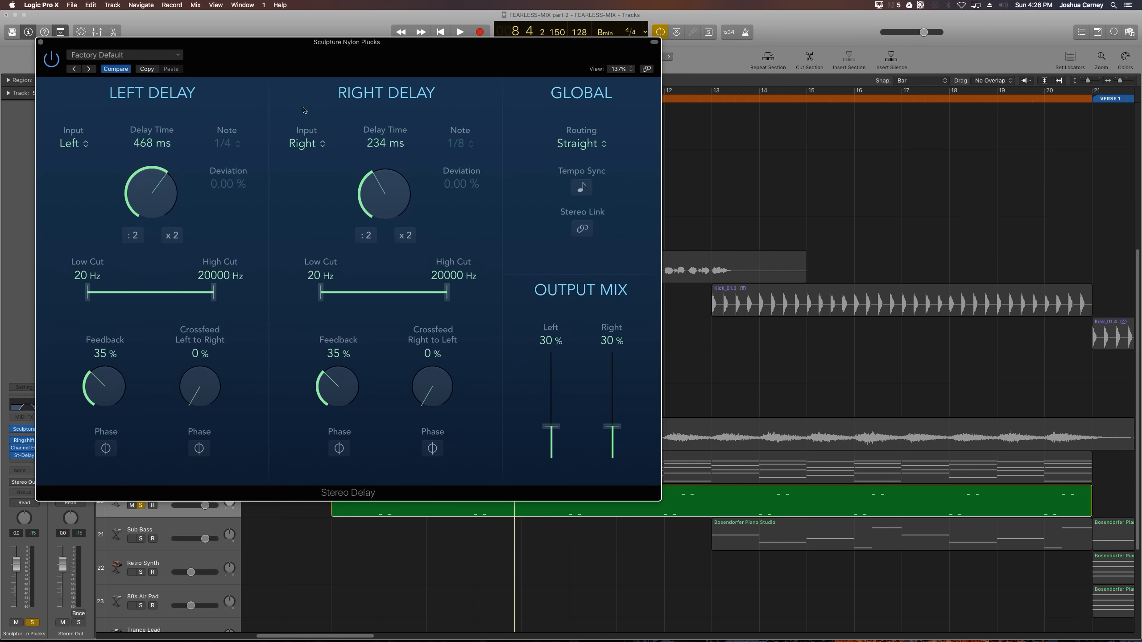
pyautogui.click(574, 190)
pyautogui.click(237, 144)
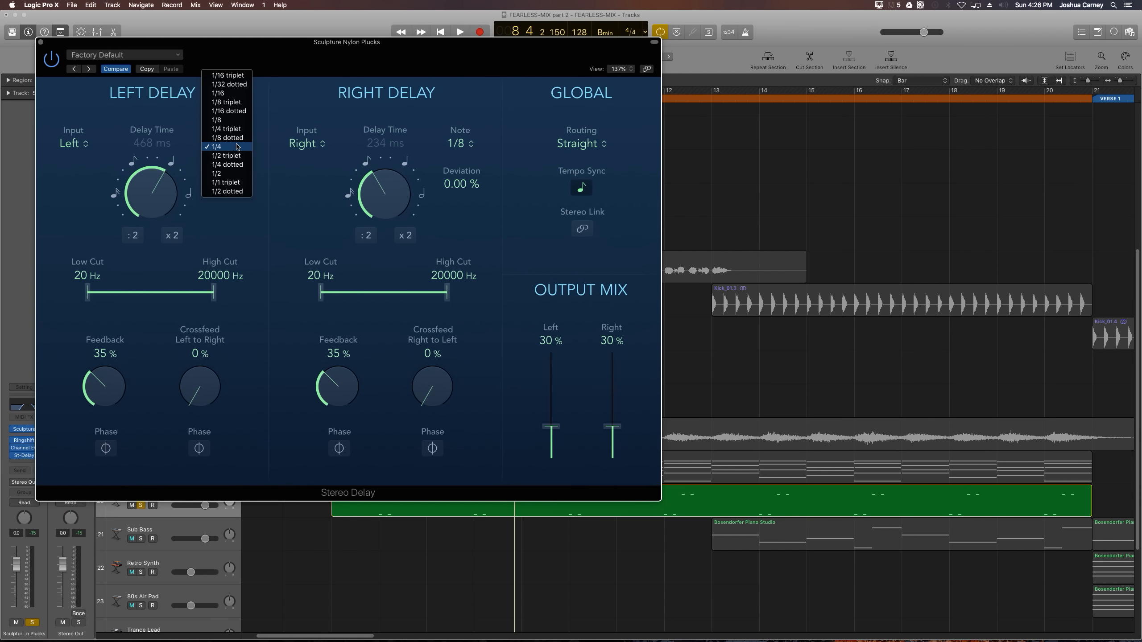
pyautogui.click(228, 138)
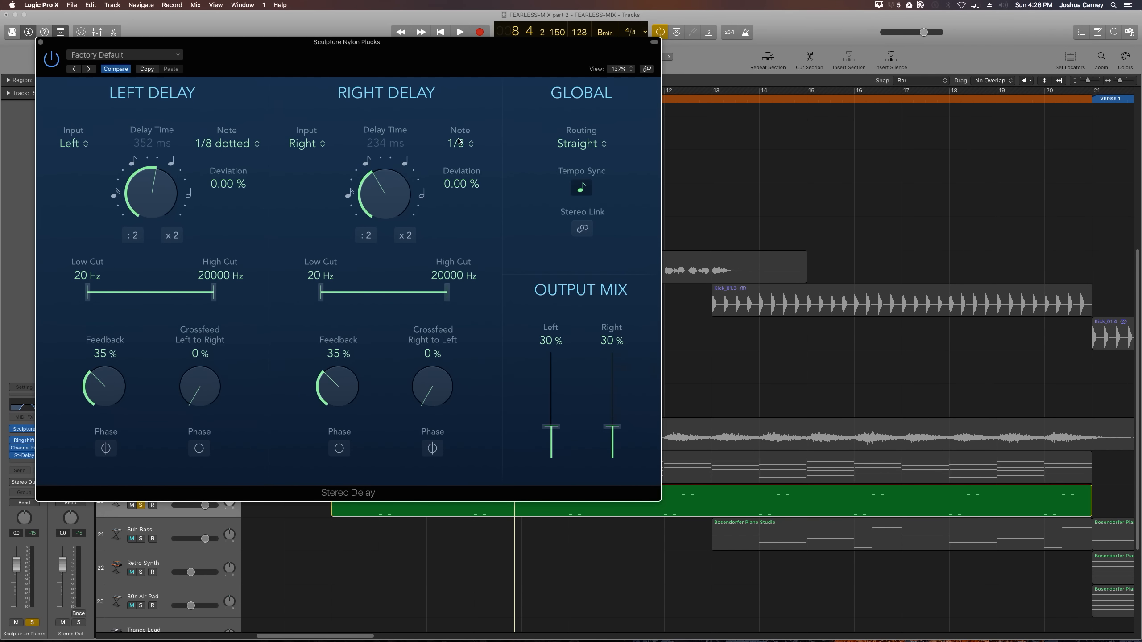
pyautogui.click(472, 145)
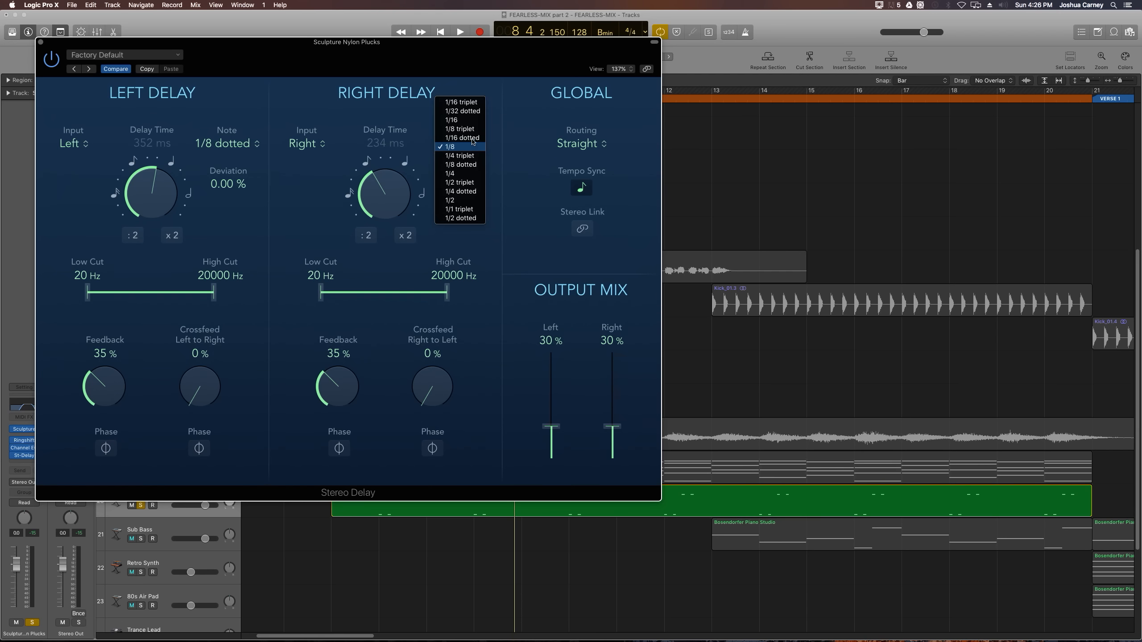
pyautogui.click(466, 165)
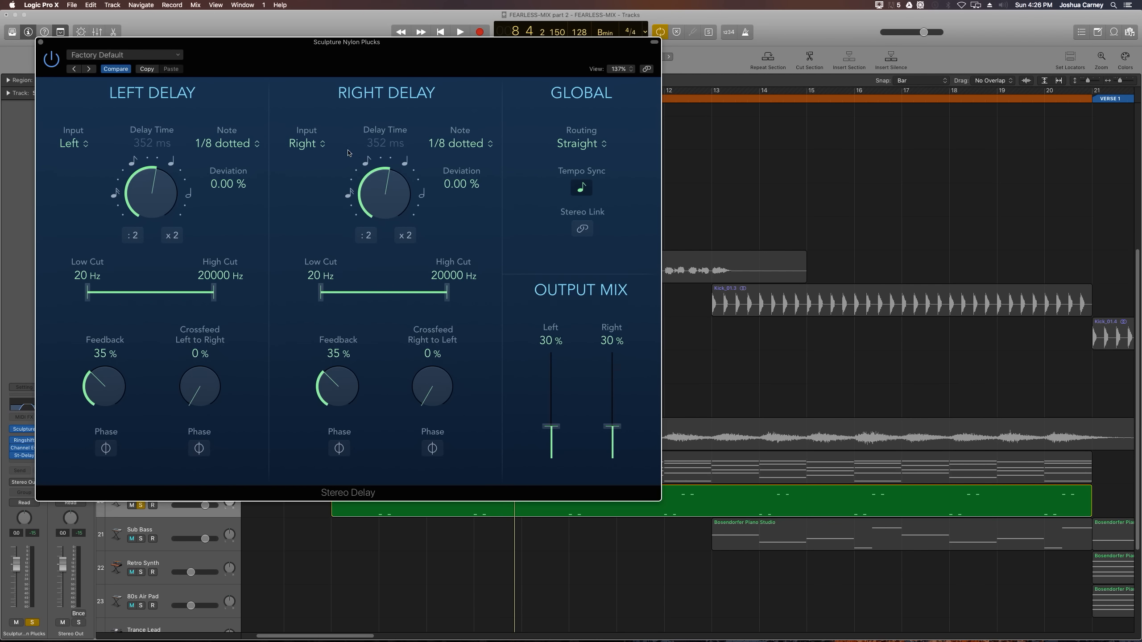
# Limit the left delay to 48–1600 Hz and the right delay to 110–4700 Hz, then audition the plucks briefly
pyautogui.moveTo(212, 296); pyautogui.dragTo(145, 296)
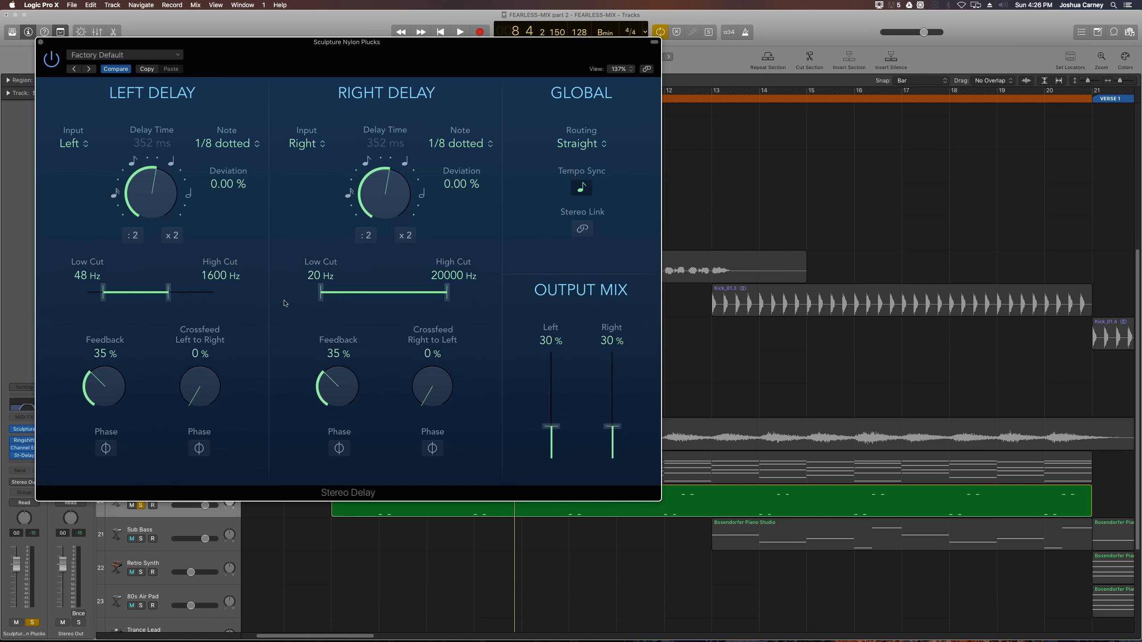
pyautogui.moveTo(322, 298); pyautogui.dragTo(389, 298)
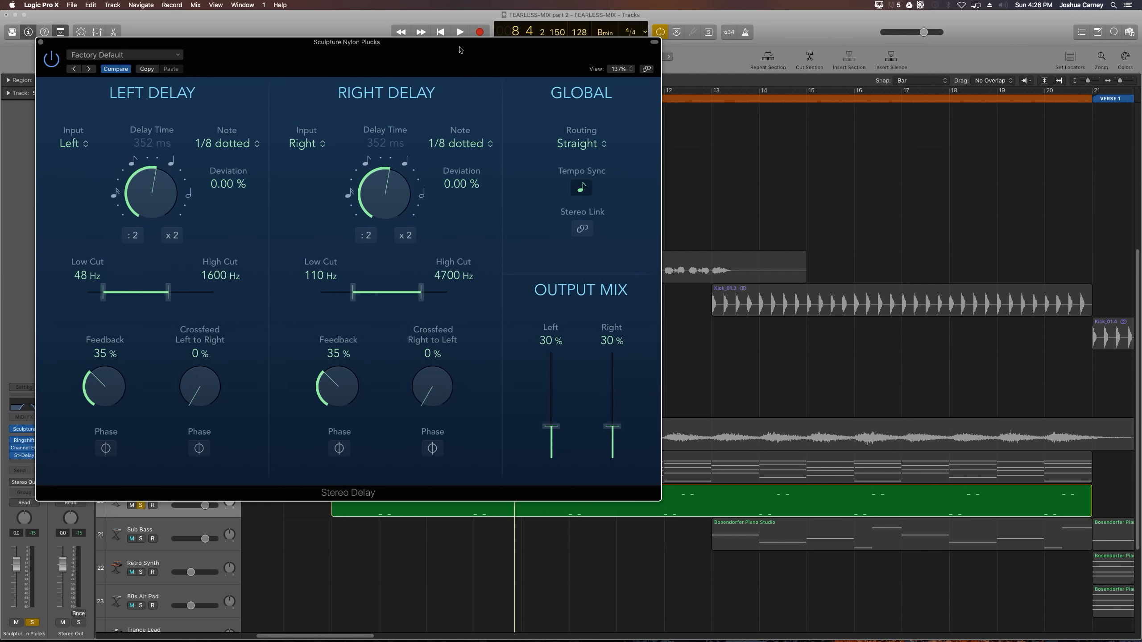
pyautogui.moveTo(459, 50); pyautogui.dragTo(574, 51)
pyautogui.press('space')
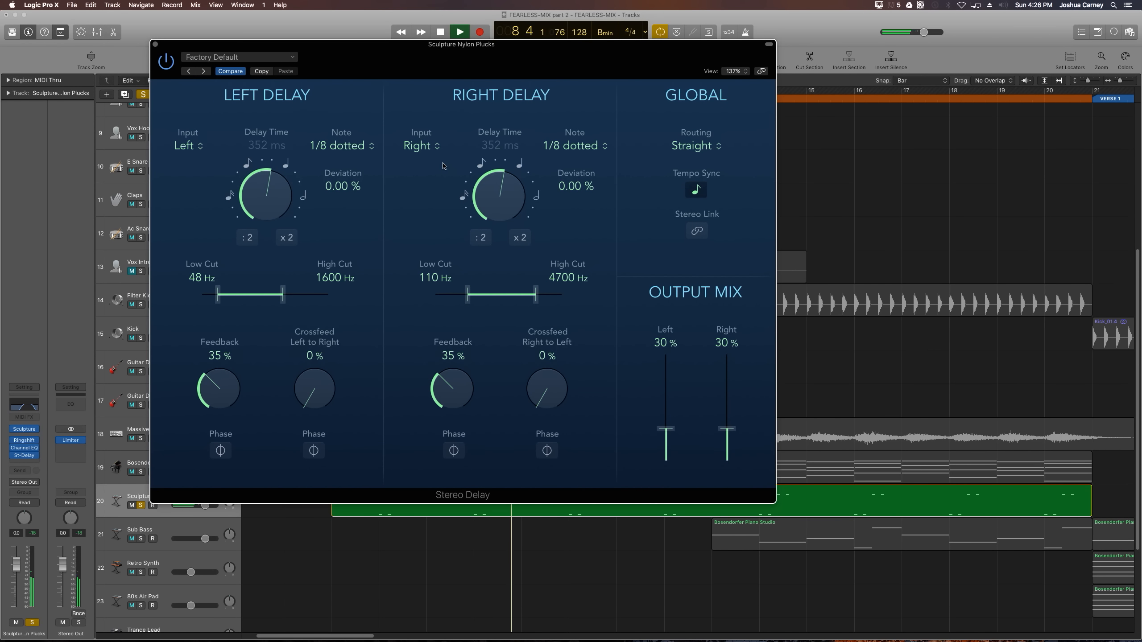
pyautogui.press('space')
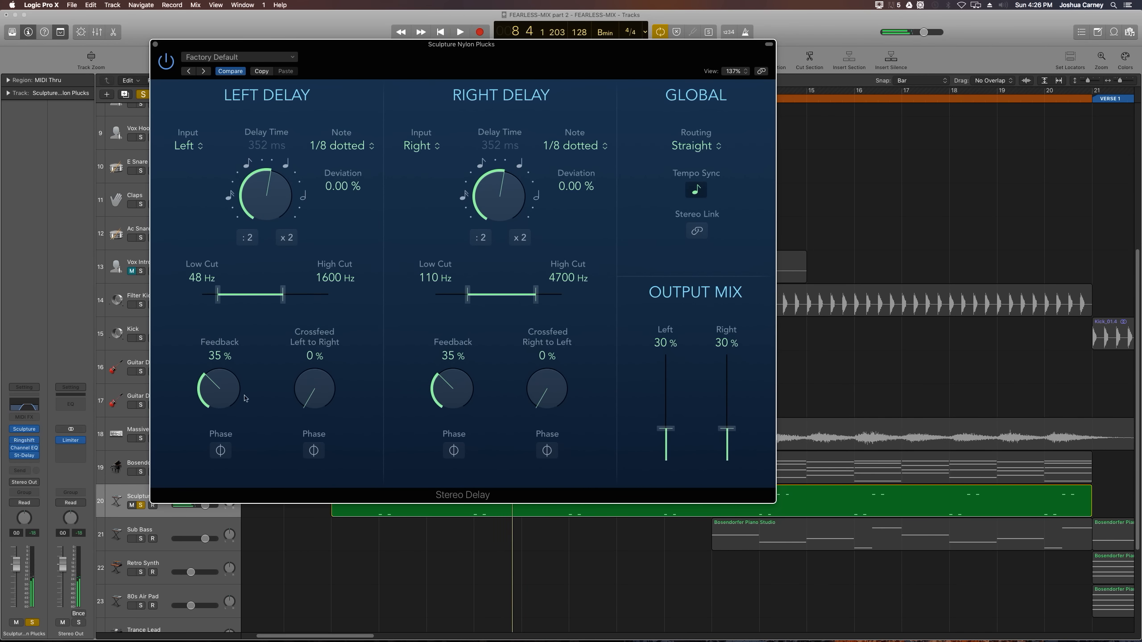
# Set the feedback of both the left and right delays to 40% and play the looped plucks
pyautogui.moveTo(223, 394)
pyautogui.mouseDown()
pyautogui.moveTo(223, 382)
pyautogui.moveTo(219, 393)
pyautogui.mouseUp()
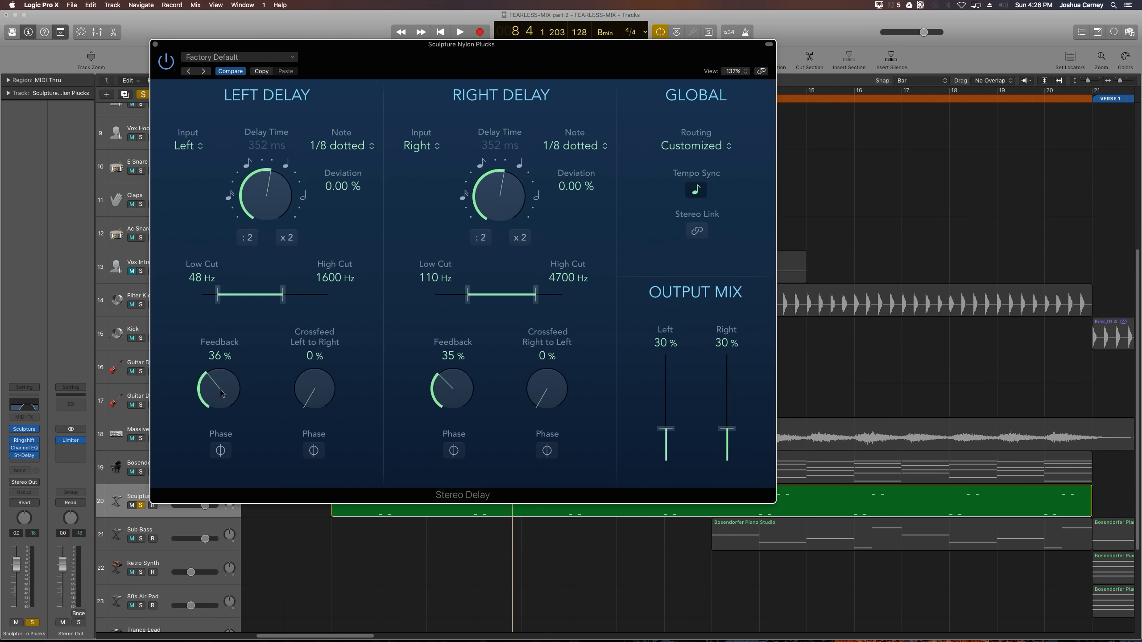
pyautogui.moveTo(460, 394); pyautogui.dragTo(460, 389)
pyautogui.moveTo(235, 389); pyautogui.dragTo(236, 387)
pyautogui.press('space')
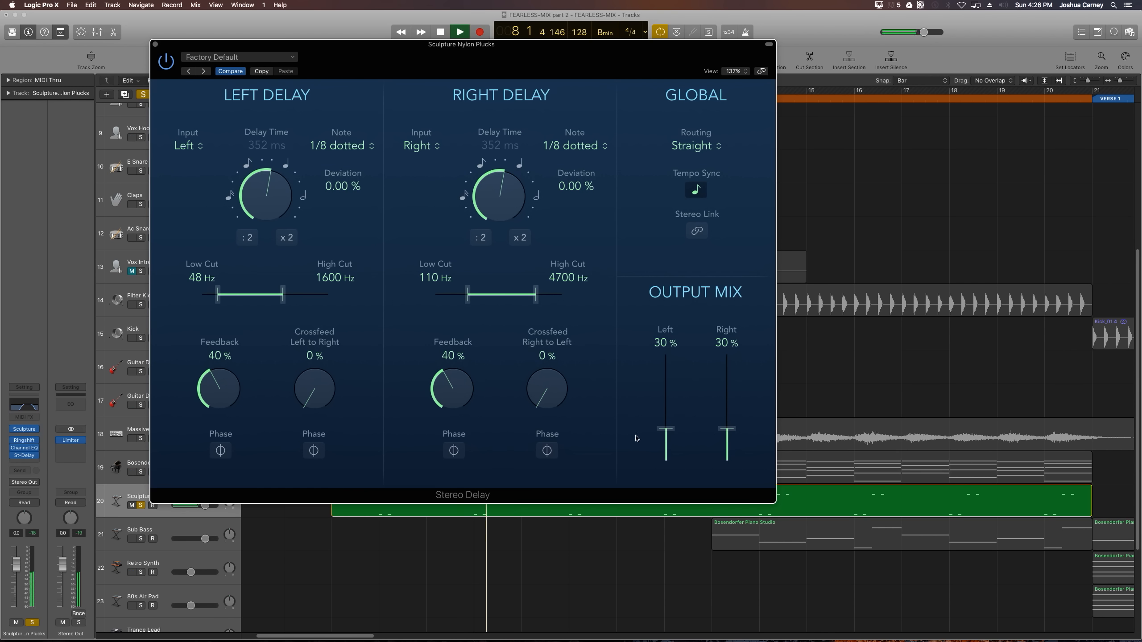
# Set the delay's output mix to 100% on the left and 58% on the right, and play the loop again
pyautogui.press('space')
pyautogui.moveTo(669, 431); pyautogui.dragTo(667, 355)
pyautogui.moveTo(720, 383)
pyautogui.mouseDown()
pyautogui.moveTo(724, 352)
pyautogui.moveTo(726, 495)
pyautogui.moveTo(726, 378)
pyautogui.moveTo(726, 397)
pyautogui.mouseUp()
pyautogui.press('space')
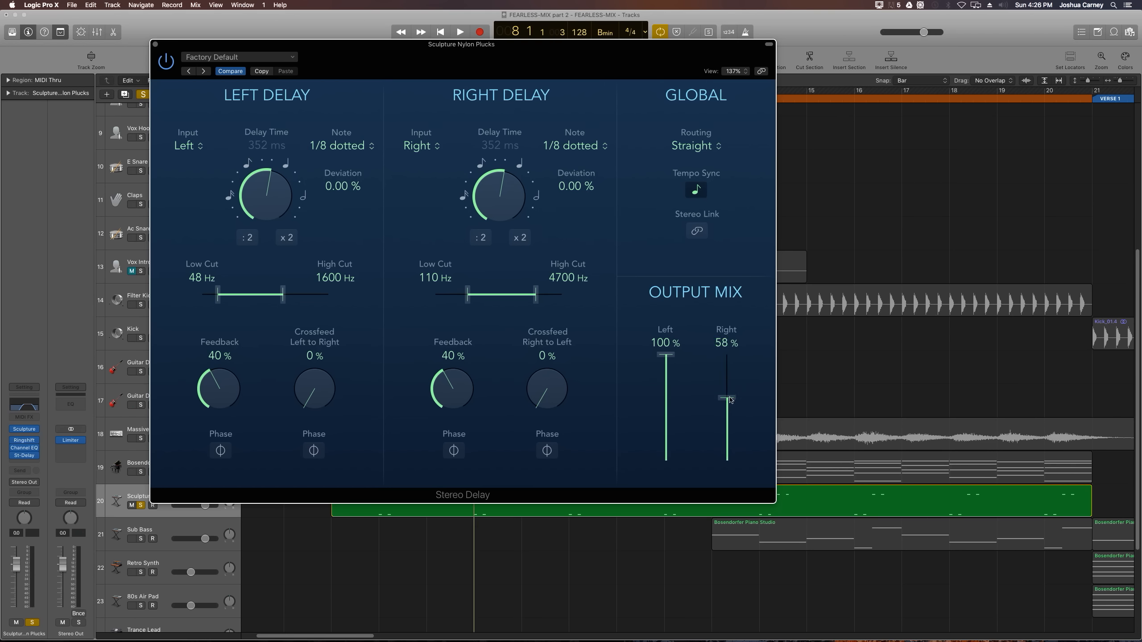
# Set the delay's output mix to 45% left and 51% right, audition the plucks, then close the plug-in and unsolo the track
pyautogui.moveTo(666, 354); pyautogui.dragTo(730, 409)
pyautogui.press('space')
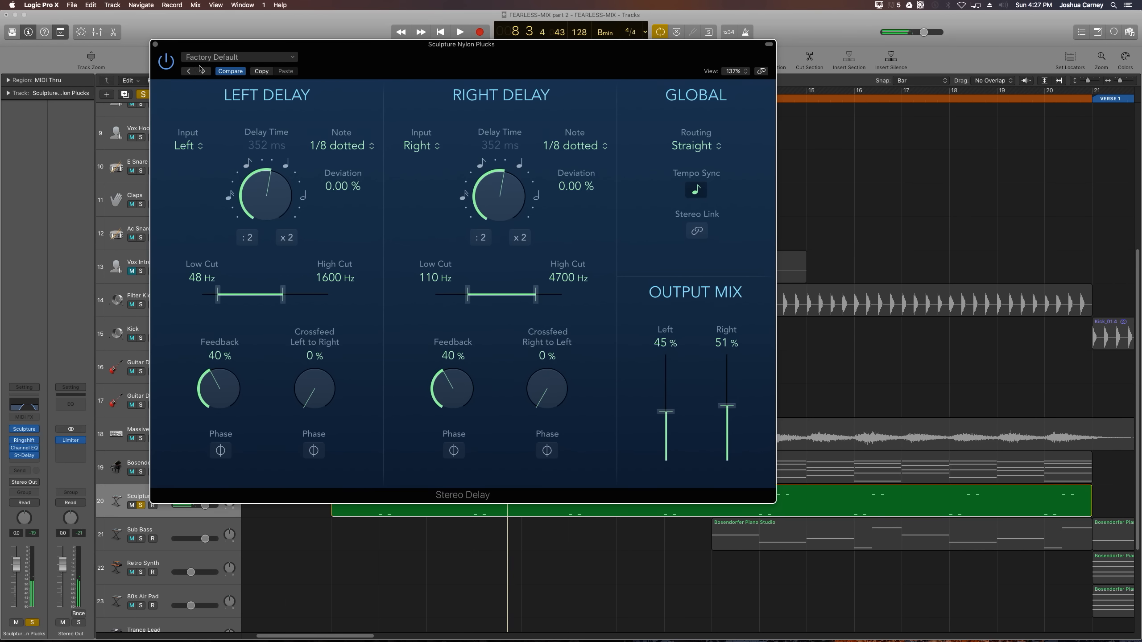
pyautogui.click(156, 45)
pyautogui.click(140, 505)
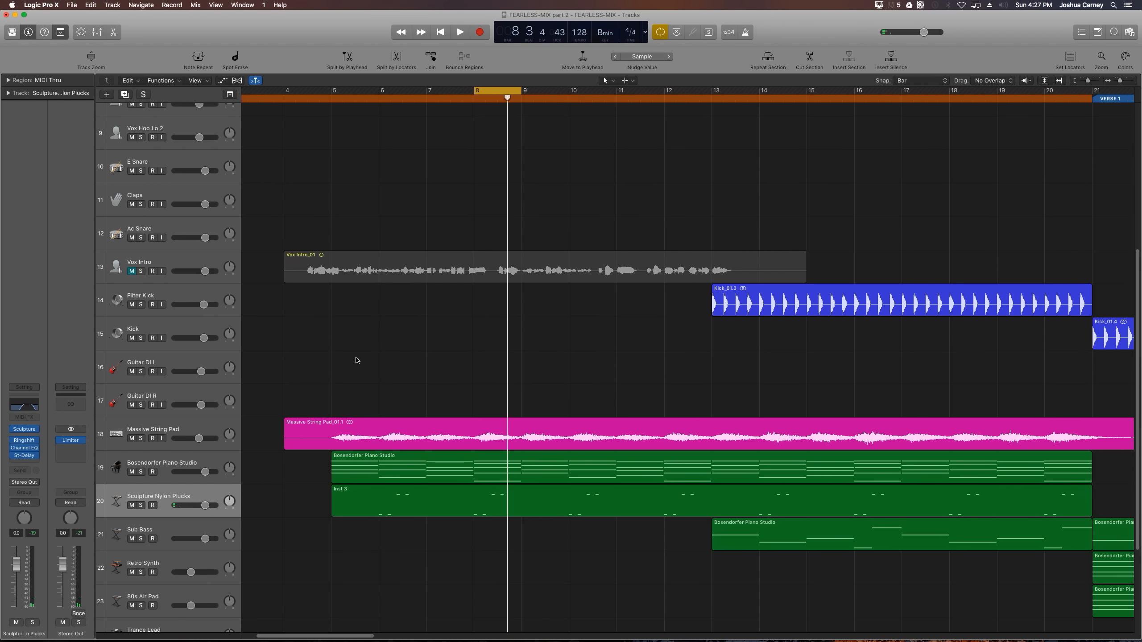
# Set the cycle range from bar 5 to bar 21, solo the string pad, piano and nylon plucks tracks, and play them
pyautogui.moveTo(334, 92); pyautogui.dragTo(1085, 167)
pyautogui.press('super+Left')
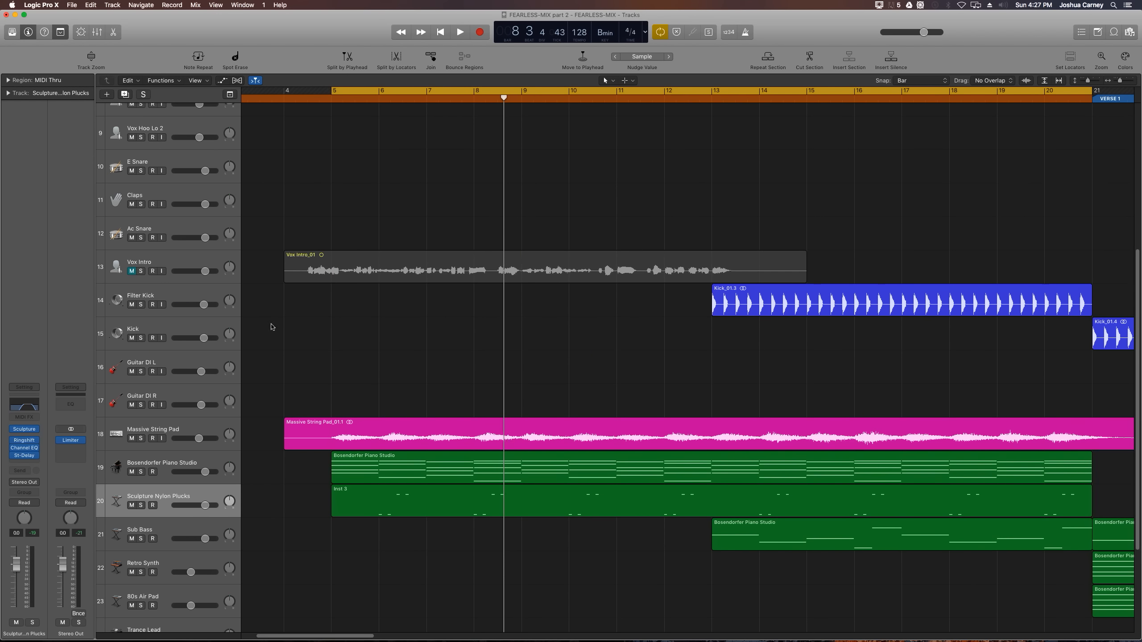
pyautogui.moveTo(141, 439); pyautogui.dragTo(142, 503)
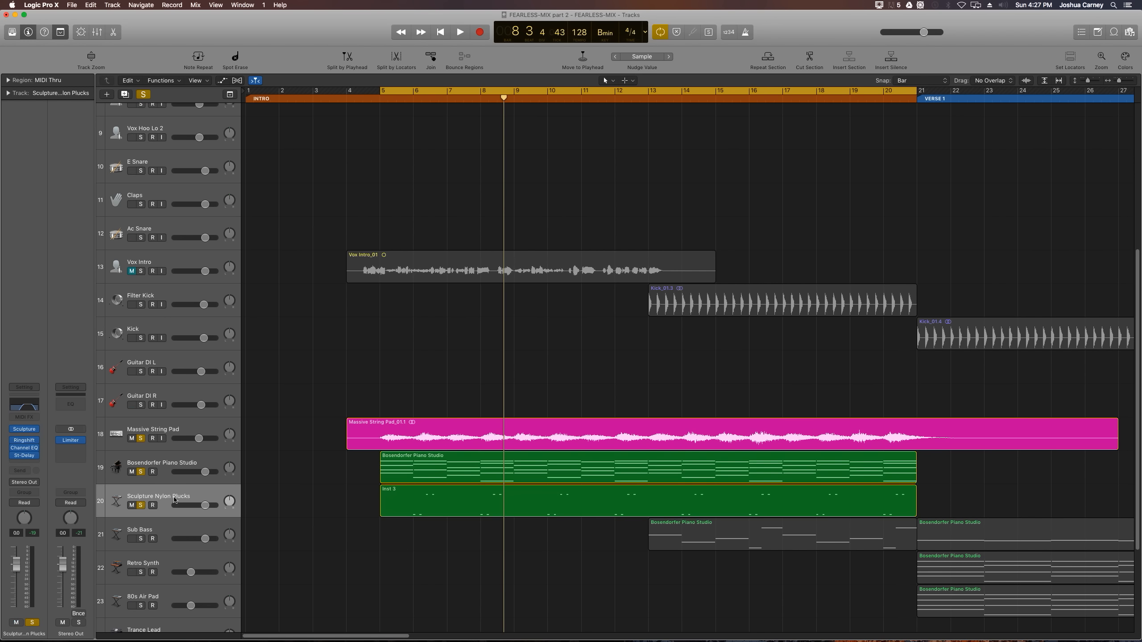
pyautogui.press('space')
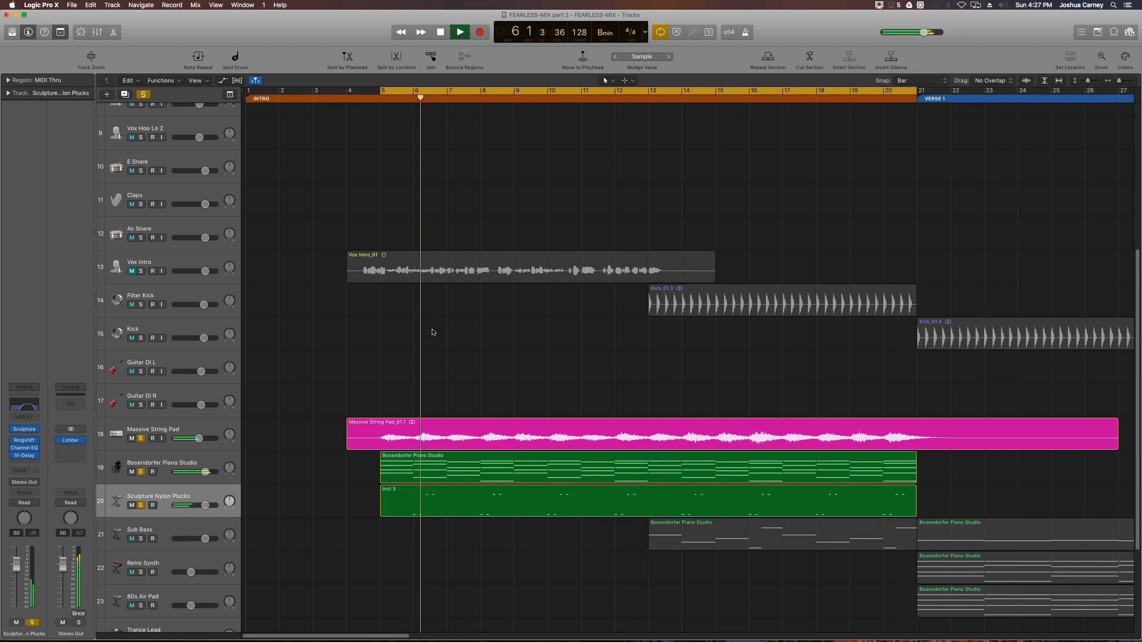
# Lower the string pad, piano and plucks faders together in the mixer by about 1.7 dB, then stop playback and turn cycling off
pyautogui.press('x')
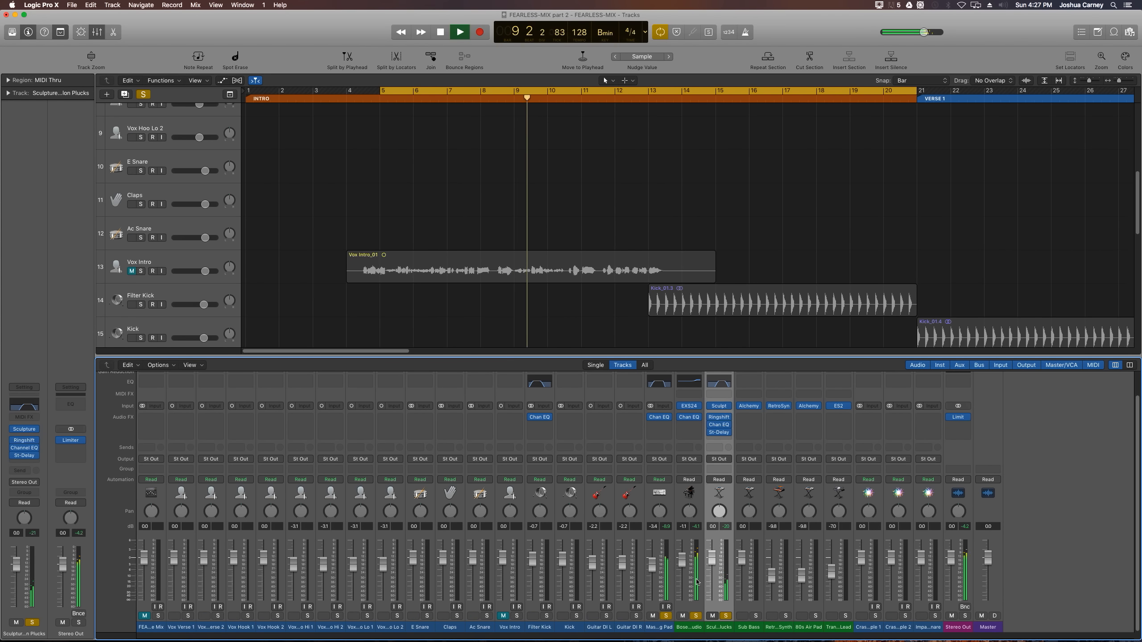
pyautogui.moveTo(662, 625); pyautogui.dragTo(715, 623)
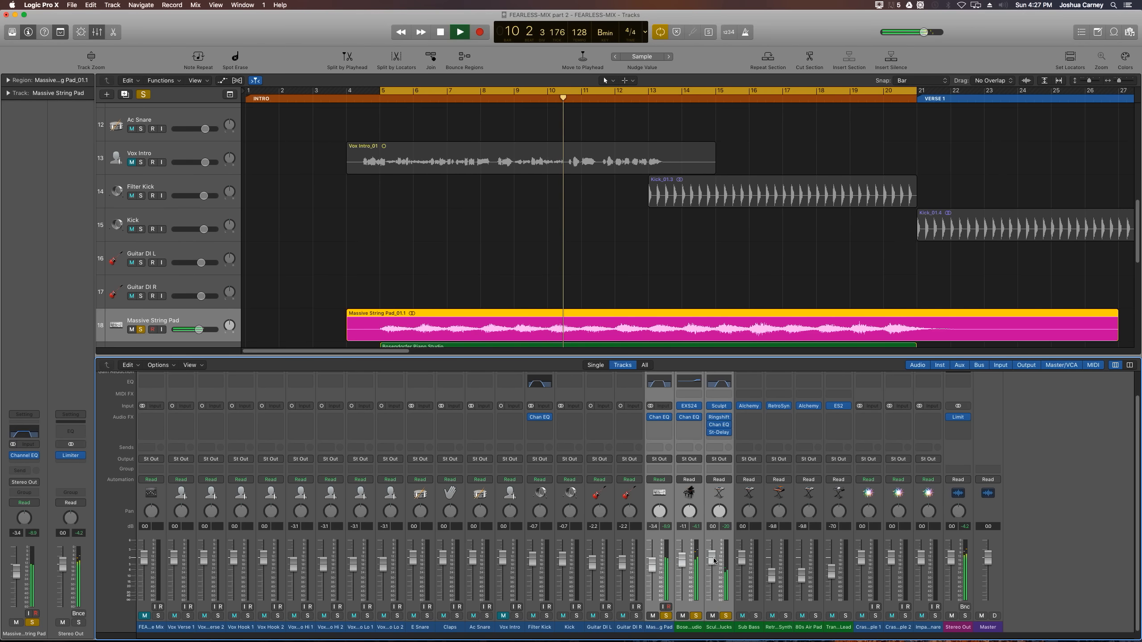
pyautogui.moveTo(711, 558); pyautogui.dragTo(711, 562)
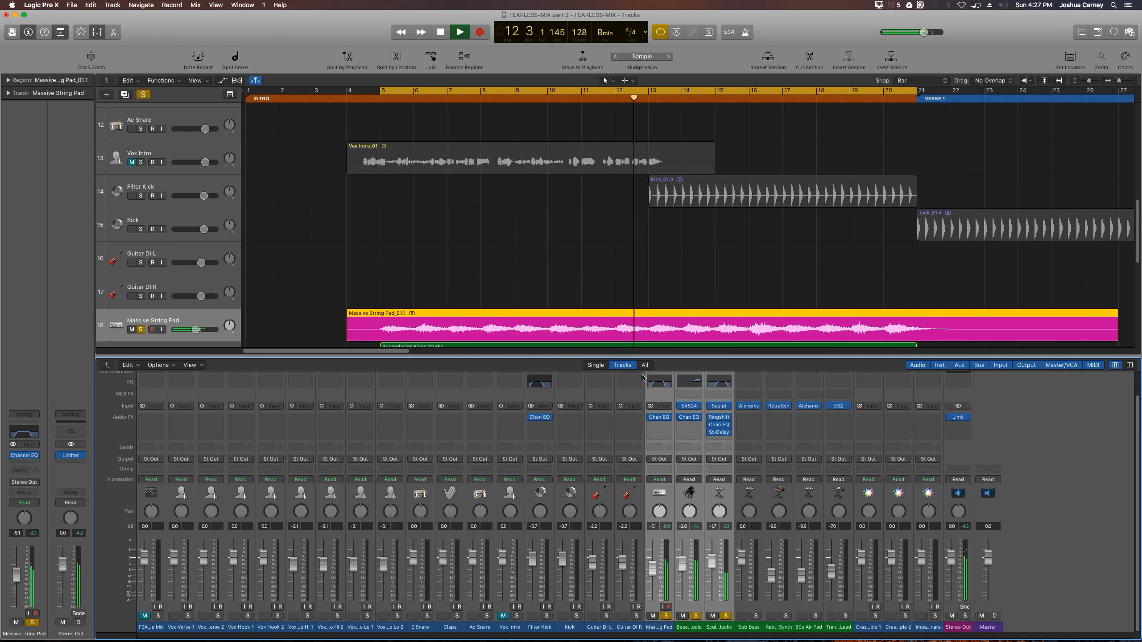
pyautogui.press('space')
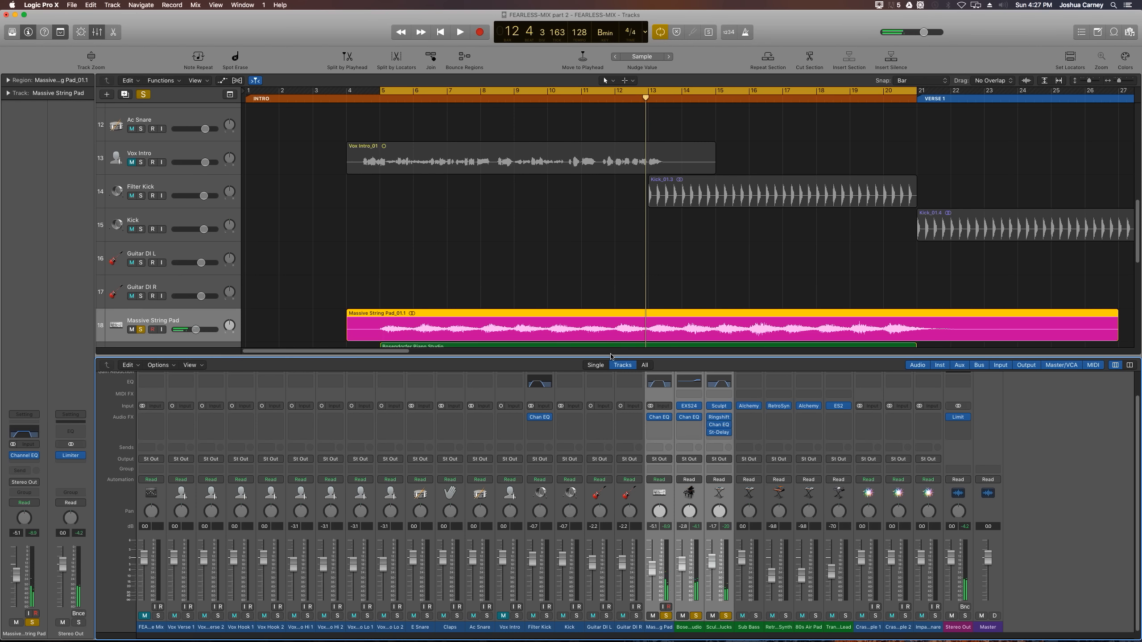
pyautogui.press('c')
pyautogui.press('x')
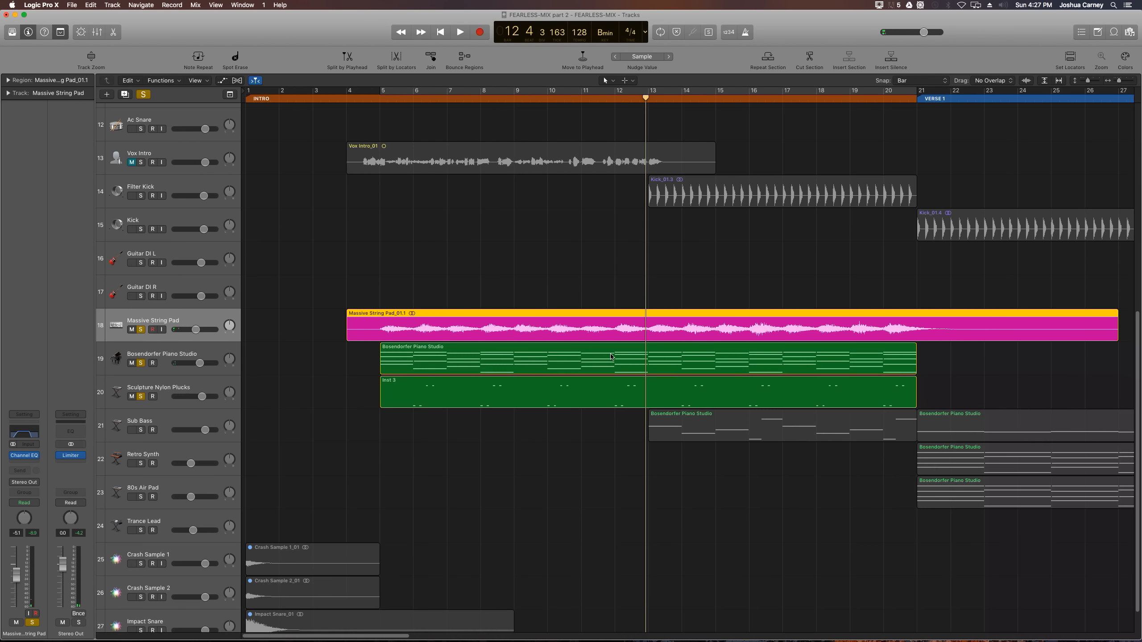
# Clear all solos, solo only the Sub Bass track, and play its intro region from about bar 13
pyautogui.click(802, 489)
pyautogui.click(745, 433)
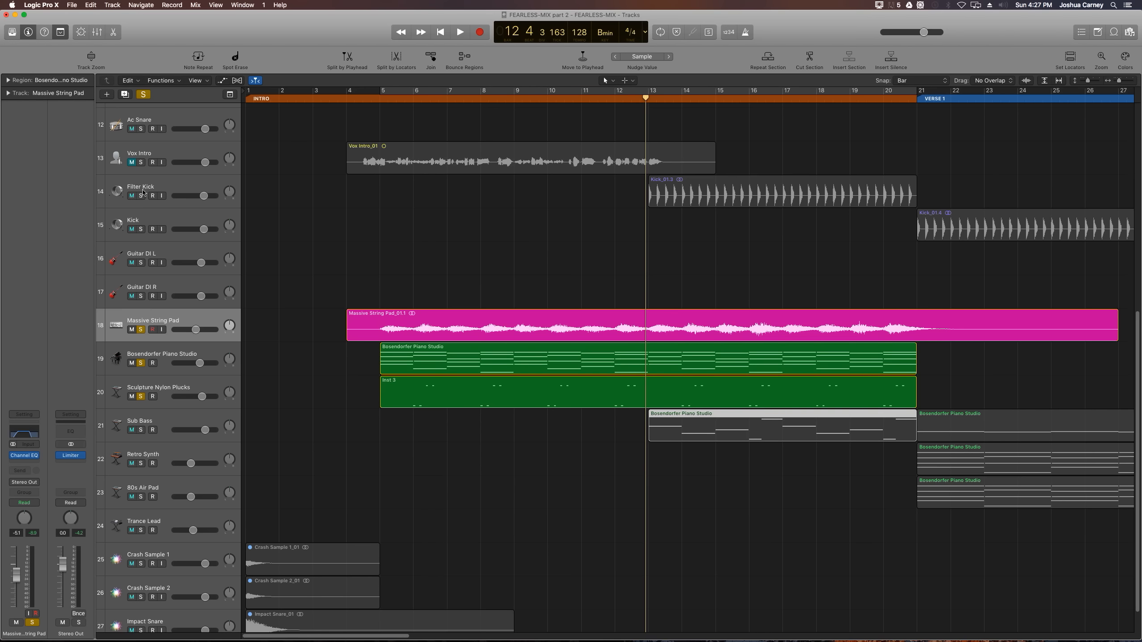
pyautogui.keyDown('alt'); pyautogui.click(141, 396); pyautogui.keyUp('alt')
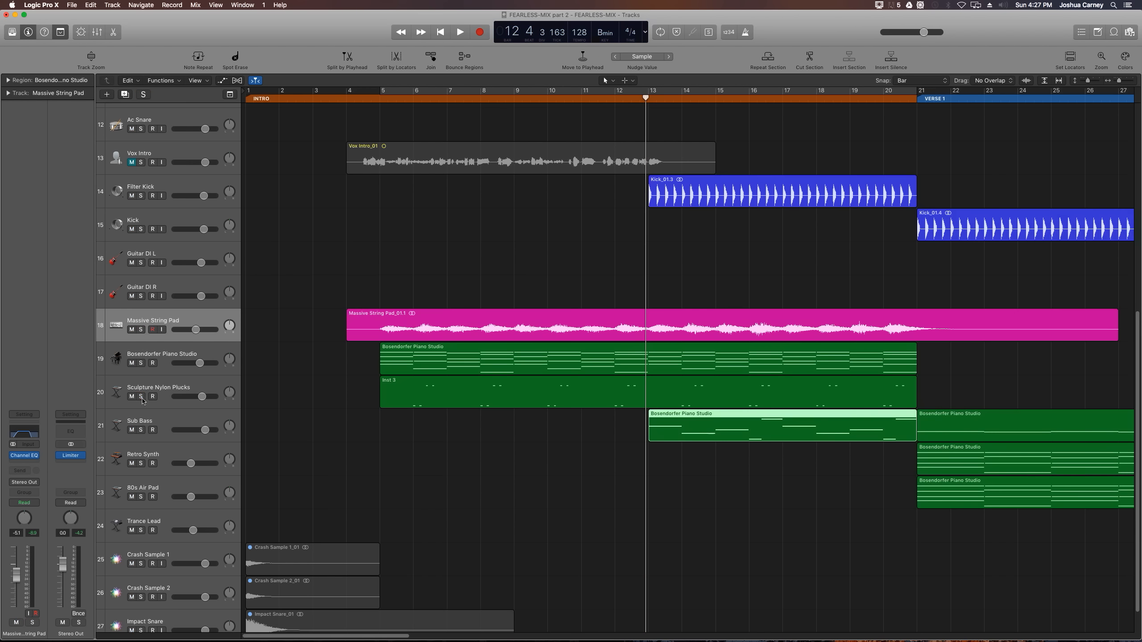
pyautogui.click(140, 430)
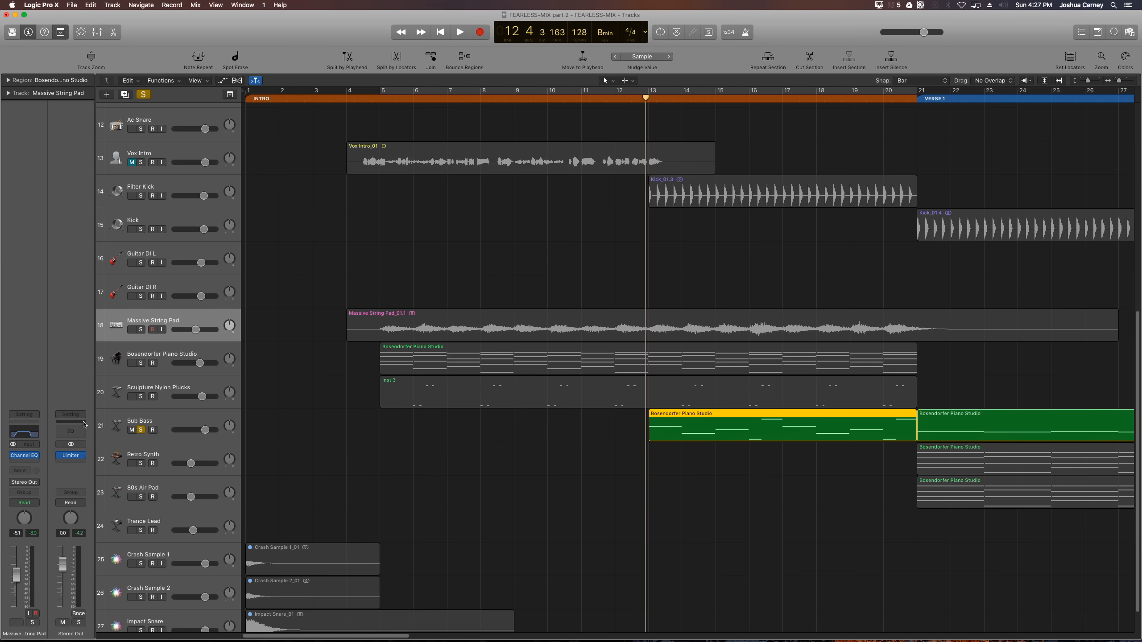
pyautogui.click(109, 425)
pyautogui.press('space')
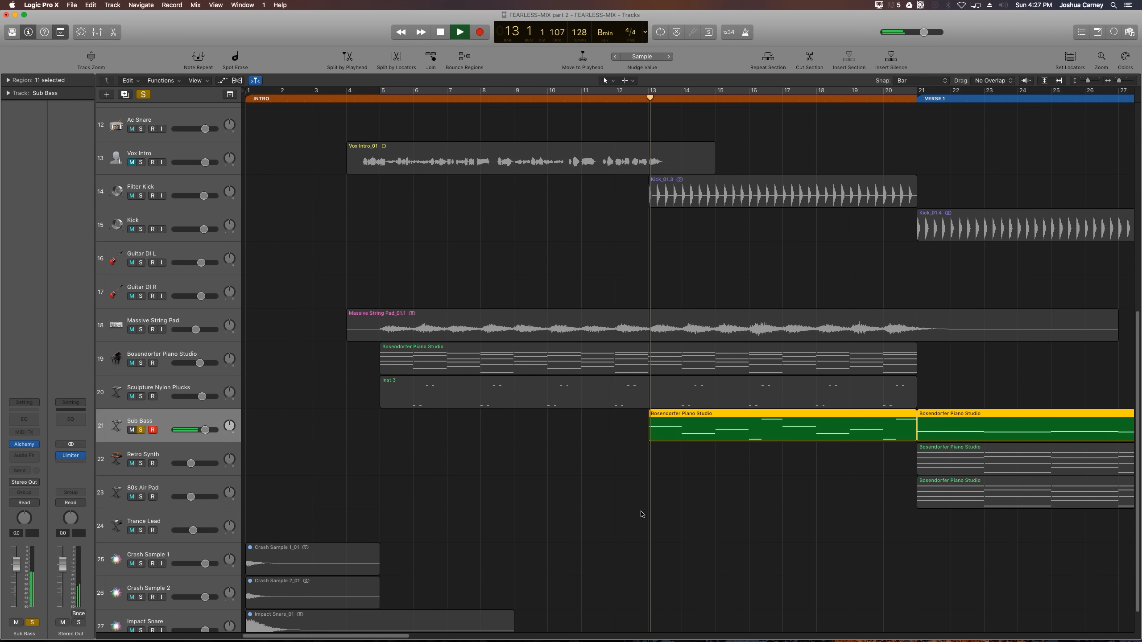
# Listen to the sub bass up to the end of the intro and examine its verse and drop regions across the whole arrangement
pyautogui.click(630, 504)
pyautogui.press('super+Left')
pyautogui.press('super+Left')
pyautogui.press('super+Left')
pyautogui.press('super+Left')
pyautogui.press('super+Left')
pyautogui.press('super+Left')
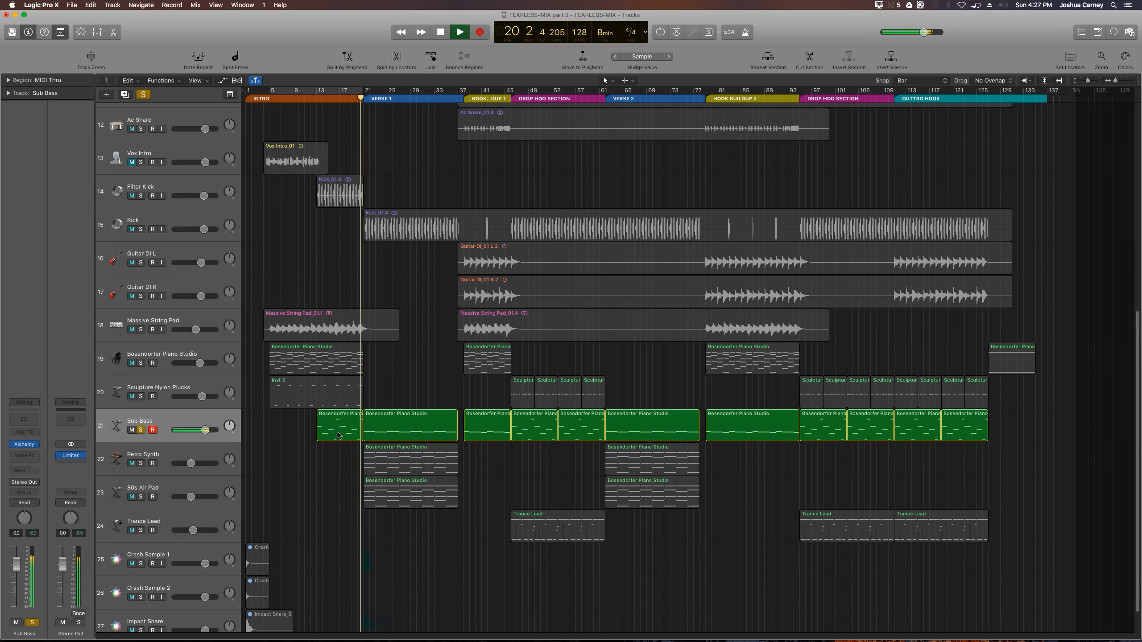
pyautogui.press('space')
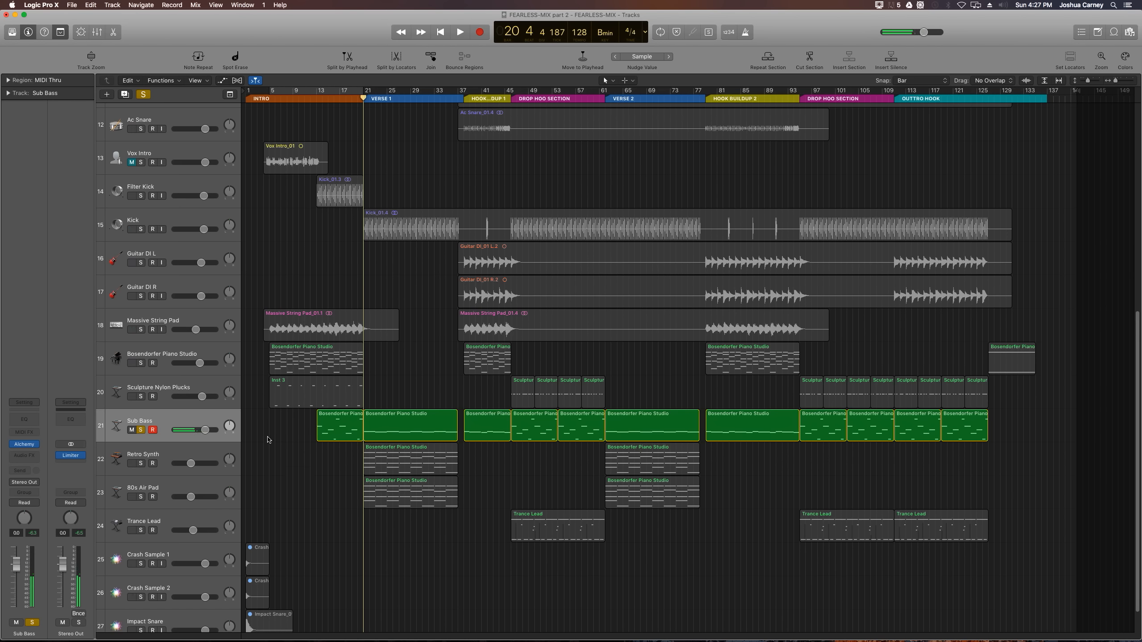
pyautogui.click(416, 428)
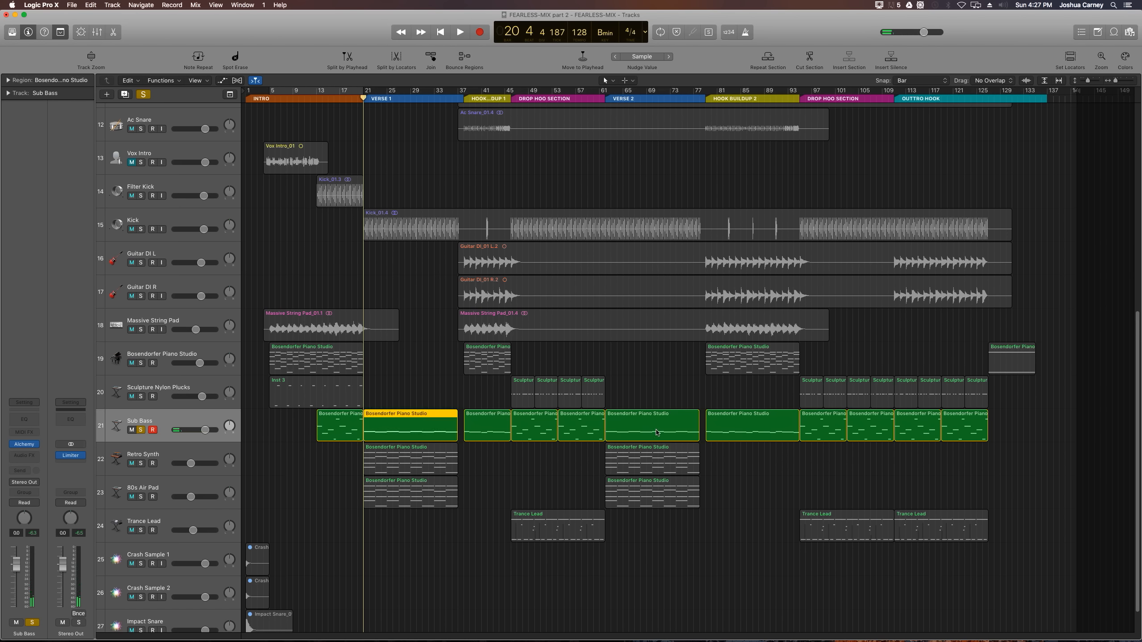
pyautogui.click(657, 432)
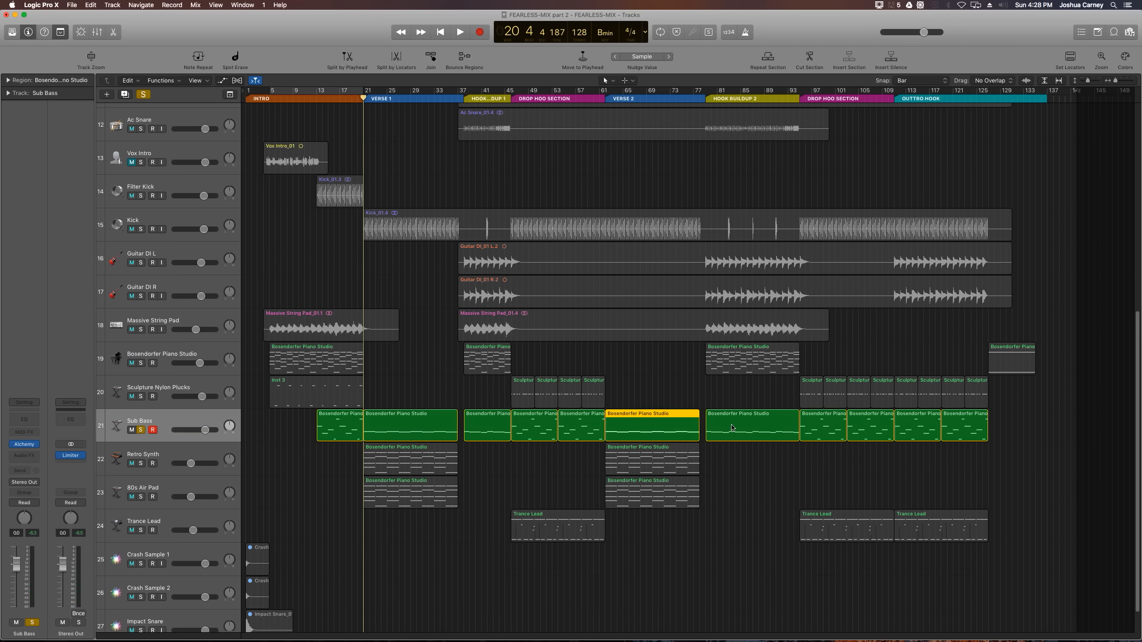
pyautogui.moveTo(548, 462); pyautogui.dragTo(592, 439)
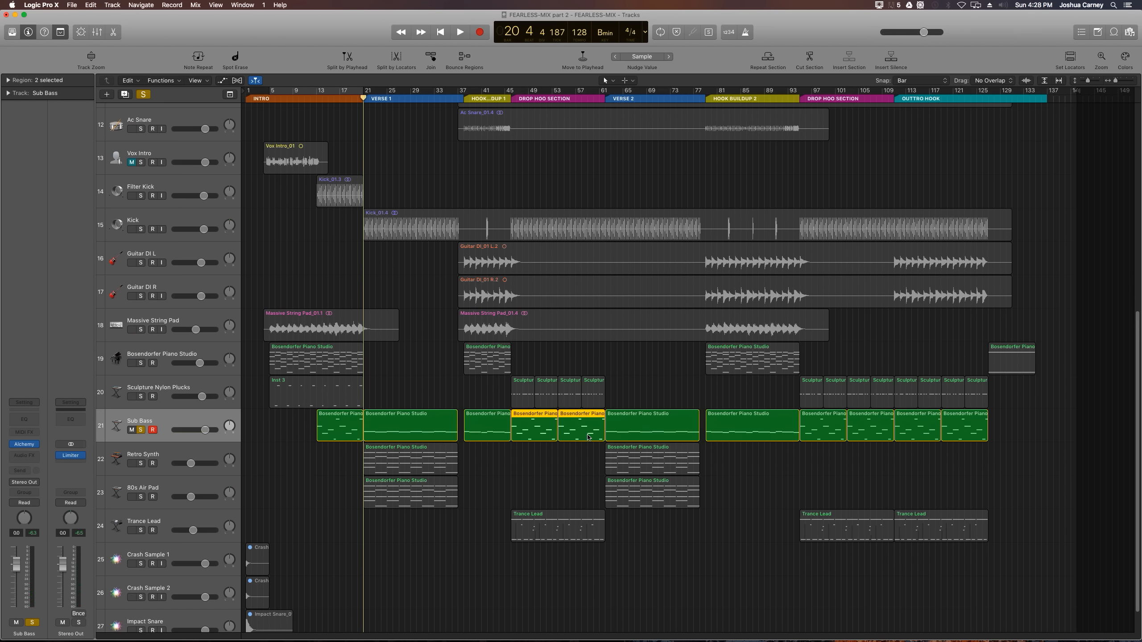
pyautogui.click(401, 424)
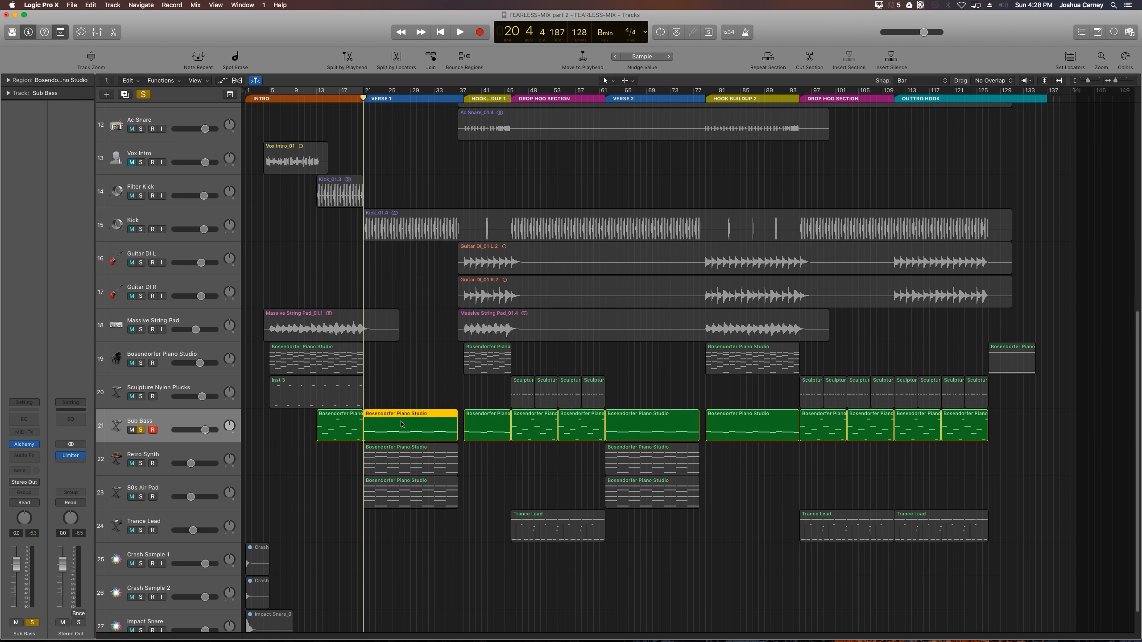
# Duplicate the Sub Bass track with the same instrument and settings
pyautogui.click(175, 416)
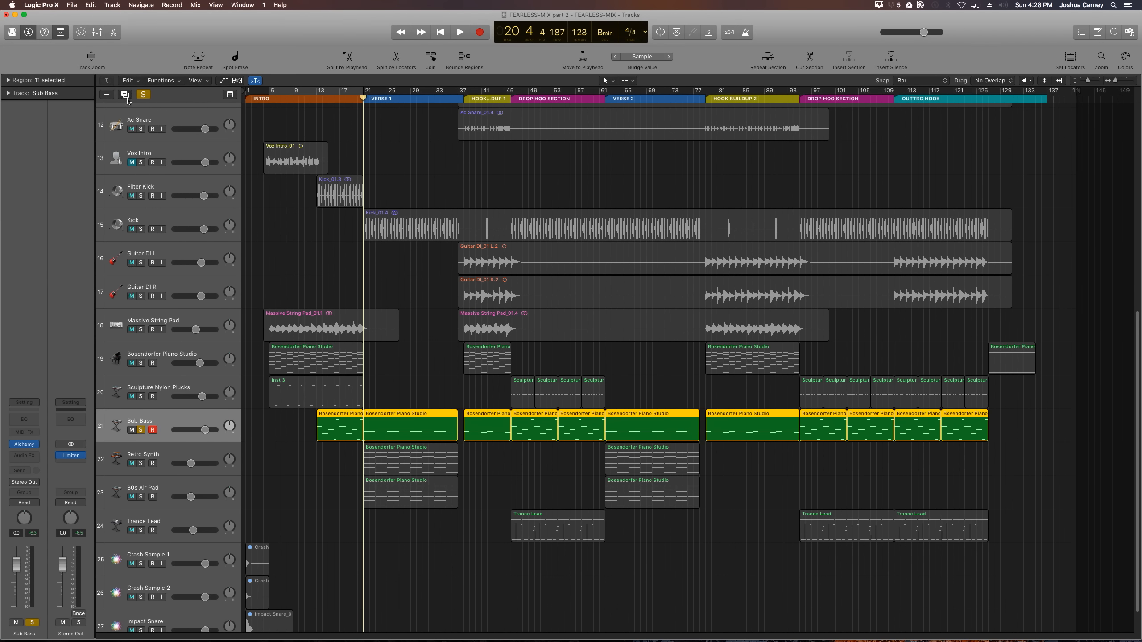
pyautogui.press('super+d')
pyautogui.click(520, 459)
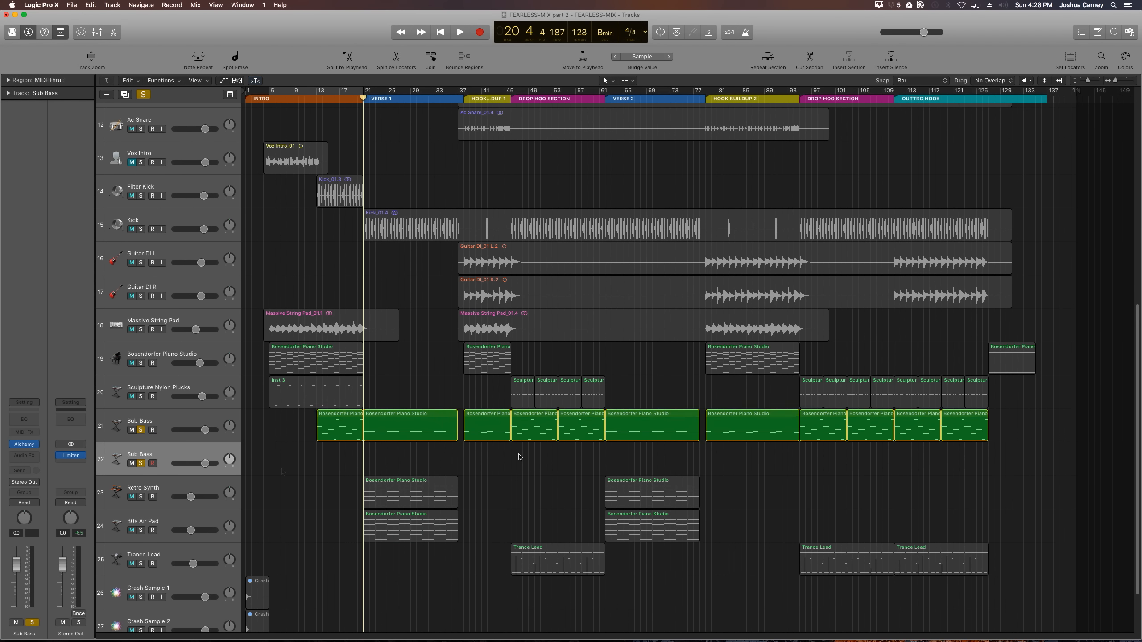
# Move the Verse 1, Verse 2, both Drop Hoo Section and Outtro Hook sub bass regions down to the duplicated track
pyautogui.moveTo(412, 434); pyautogui.dragTo(410, 468)
pyautogui.moveTo(631, 426); pyautogui.dragTo(631, 459)
pyautogui.moveTo(544, 471); pyautogui.dragTo(567, 434)
pyautogui.moveTo(831, 455); pyautogui.dragTo(980, 439)
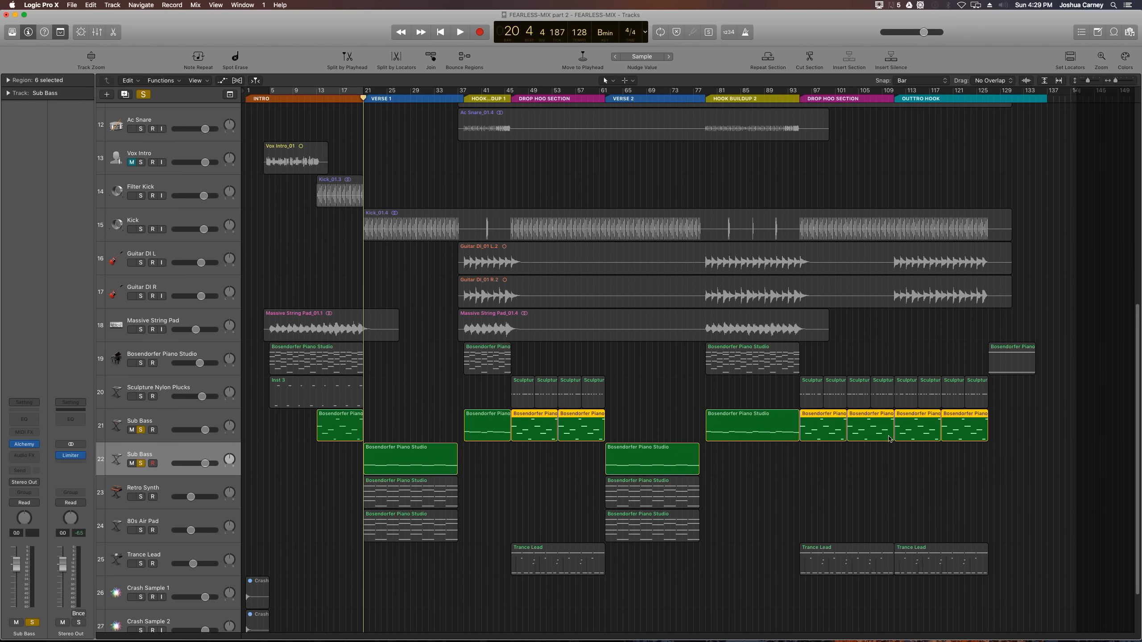
pyautogui.moveTo(839, 433); pyautogui.dragTo(839, 466)
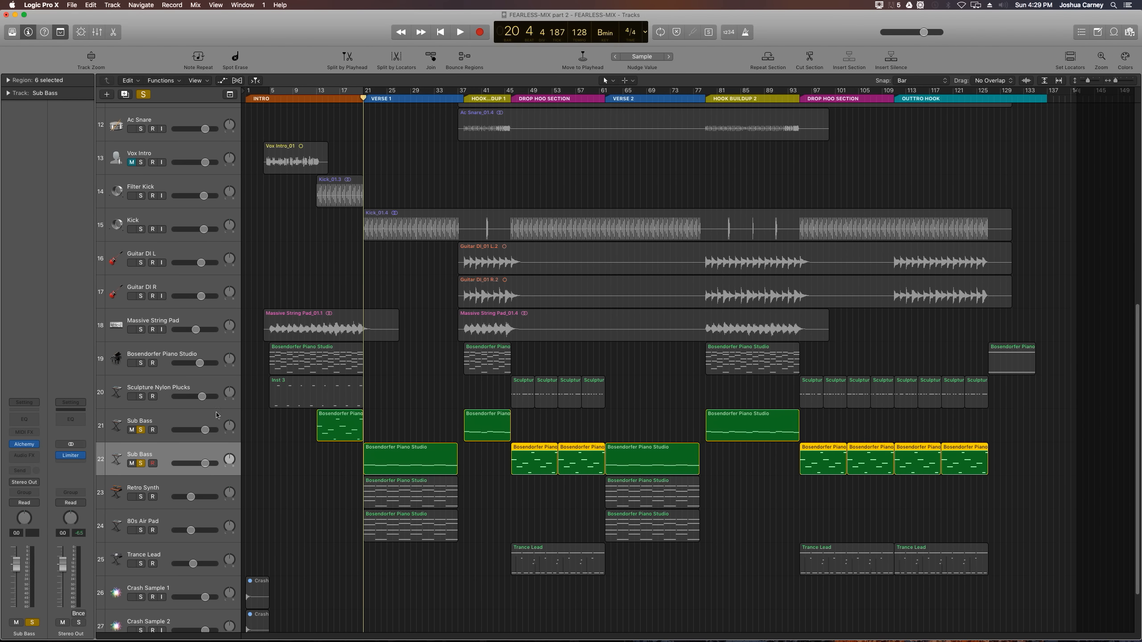
# Rename the duplicated sub bass track to "Sub Bass Pumping"
pyautogui.click(180, 424)
pyautogui.doubleClick(139, 453)
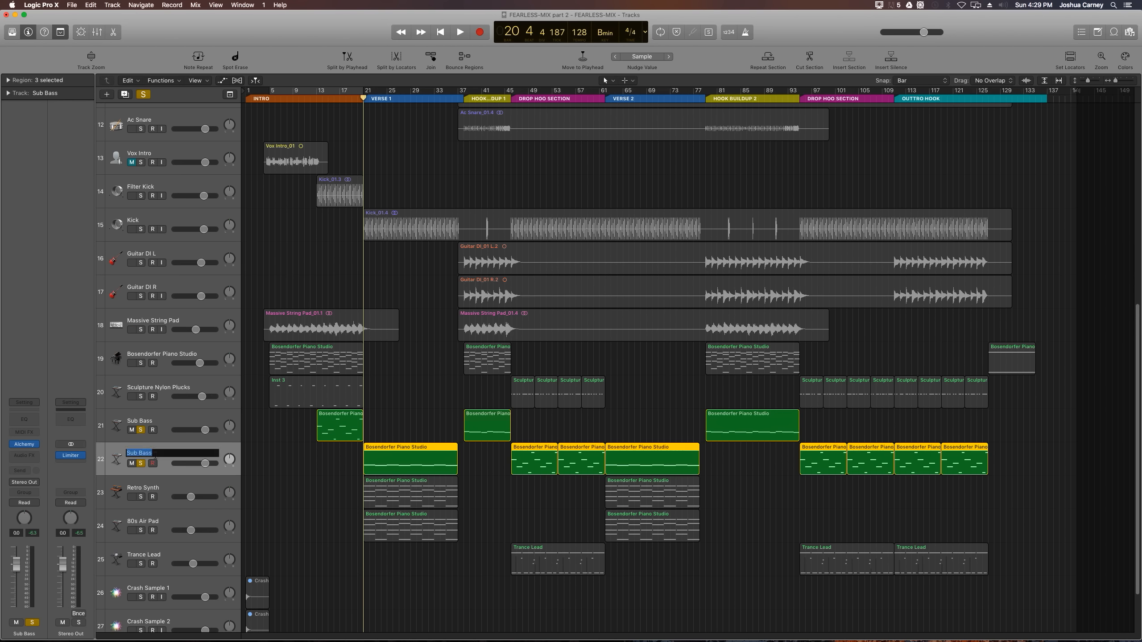
pyautogui.click(158, 457)
pyautogui.write('Pumping')
pyautogui.press('Return')
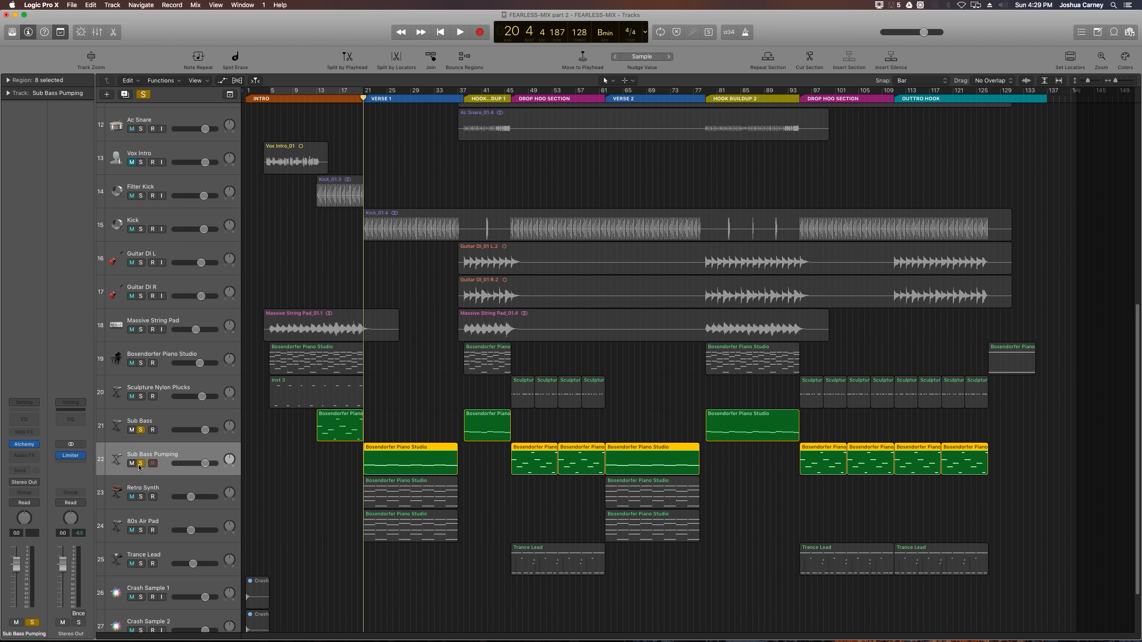
# Unsolo the Sub Bass Pumping track and set the cycle range to the Sub Bass track's intro region, bars 13 to 21
pyautogui.click(140, 464)
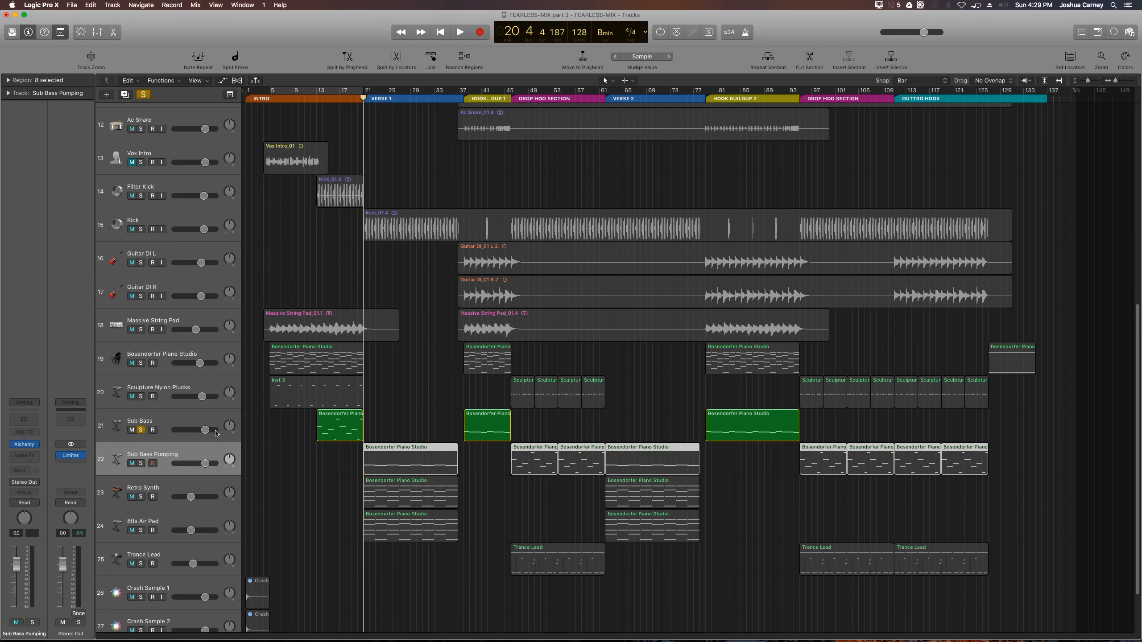
pyautogui.press('super+Right')
pyautogui.click(167, 422)
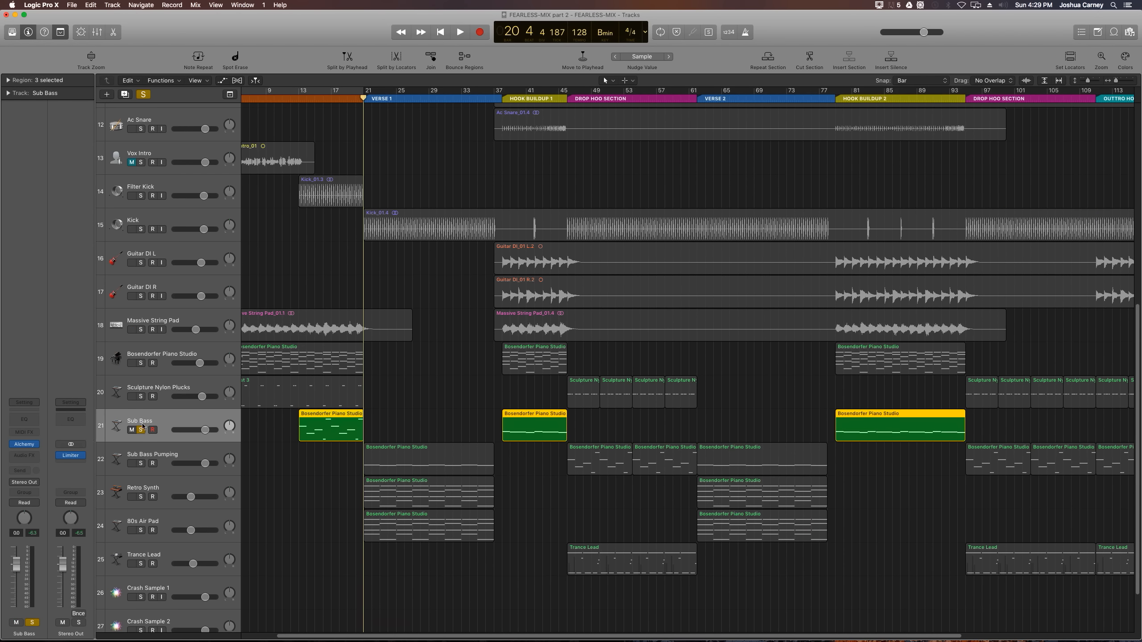
pyautogui.click(324, 427)
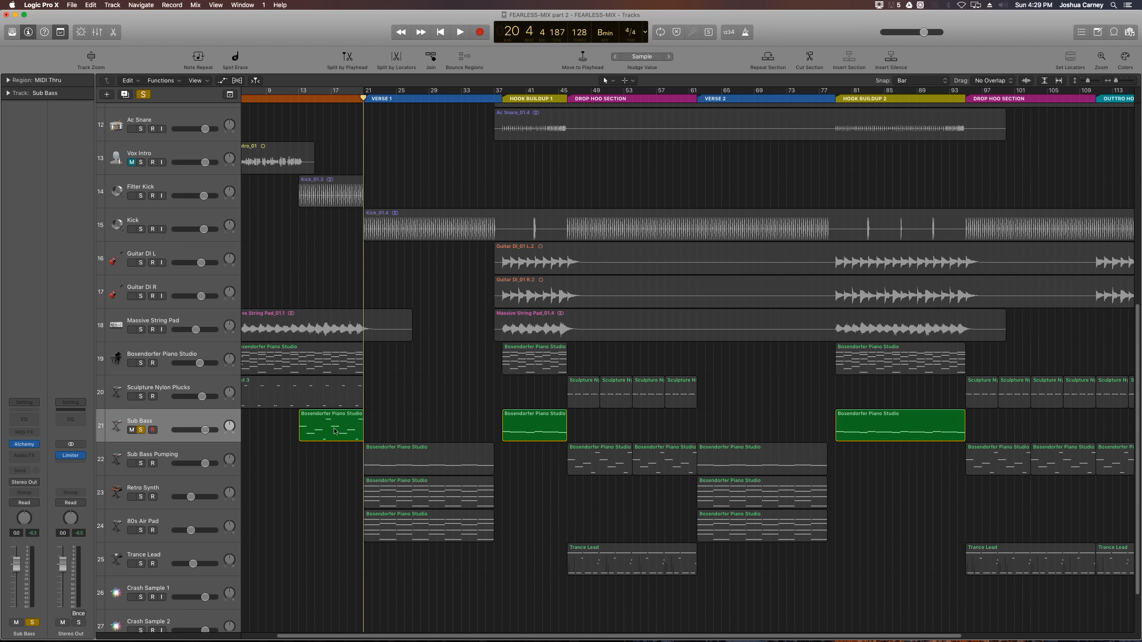
pyautogui.click(1072, 57)
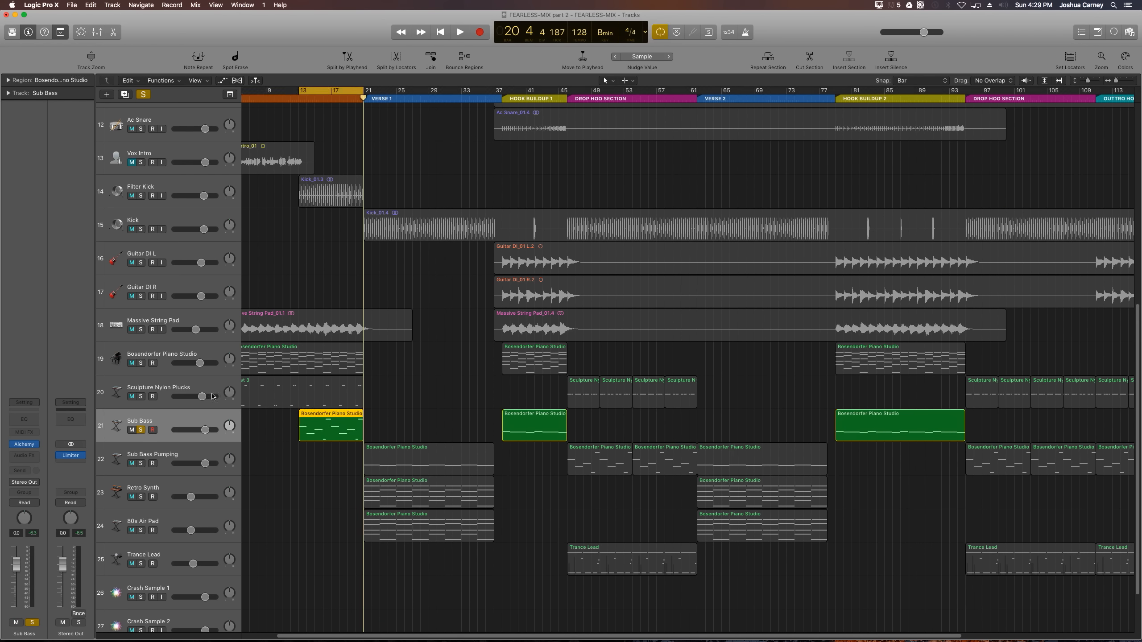
# Insert a stereo Channel EQ on the Sub Bass track and, during playback, enable its high cut at 2850 Hz
pyautogui.click(31, 455)
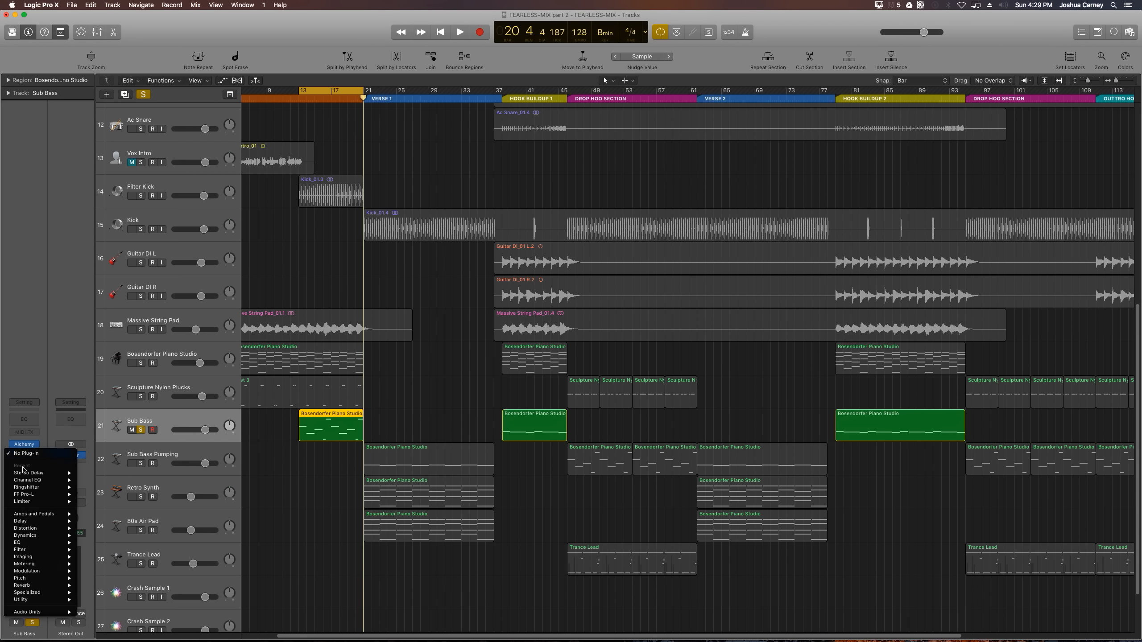
pyautogui.moveTo(41, 543)
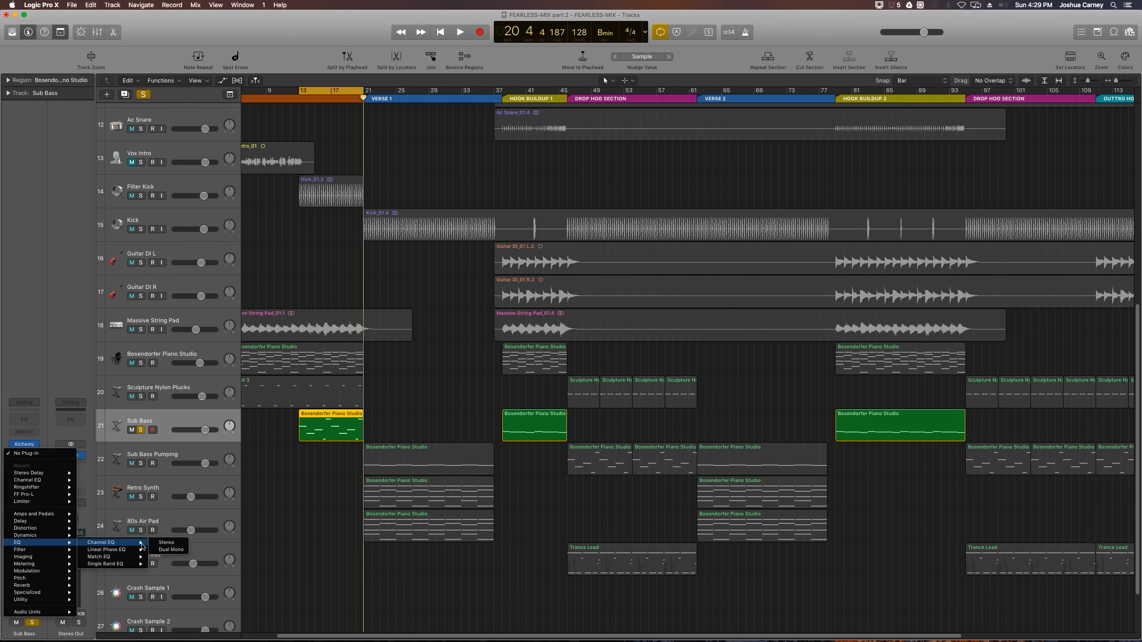
pyautogui.click(155, 544)
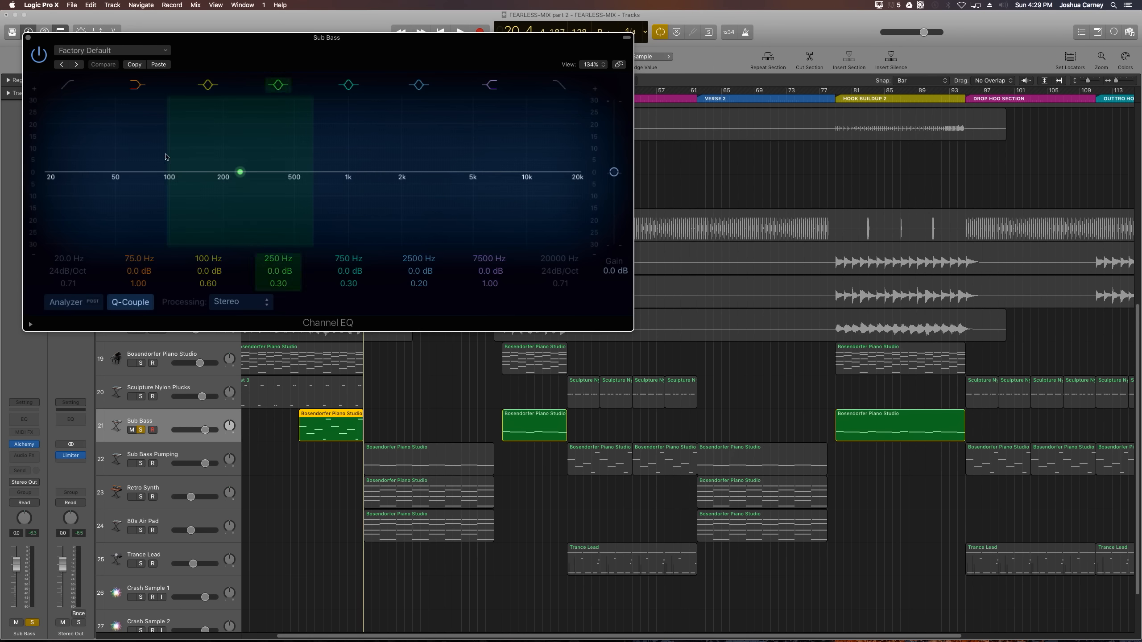
pyautogui.press('space')
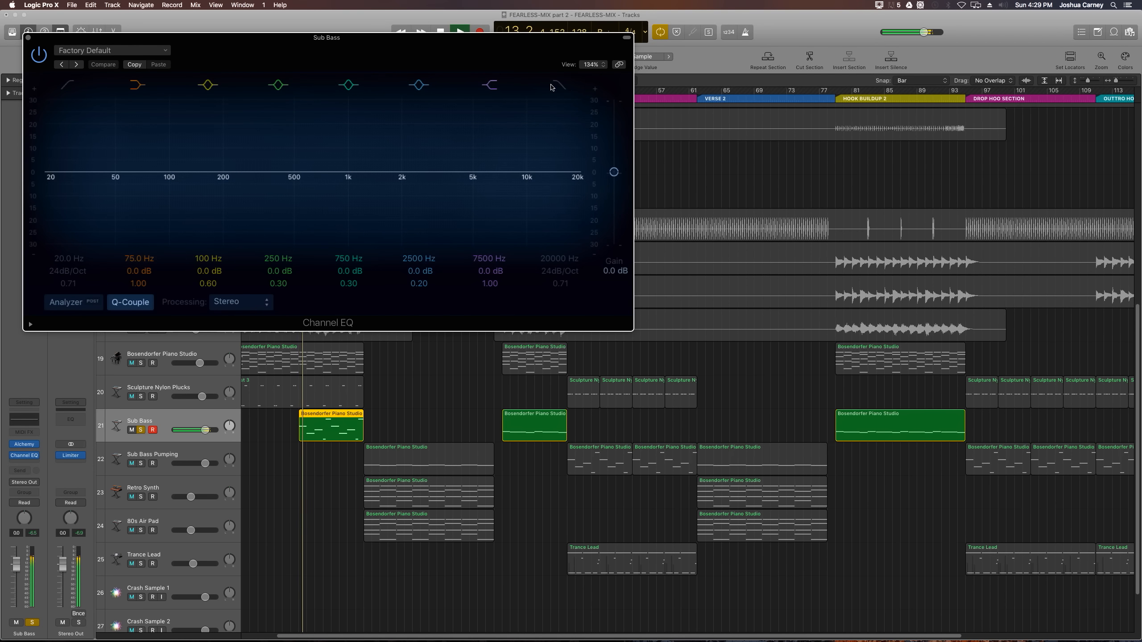
pyautogui.click(559, 85)
pyautogui.moveTo(559, 261); pyautogui.dragTo(559, 322)
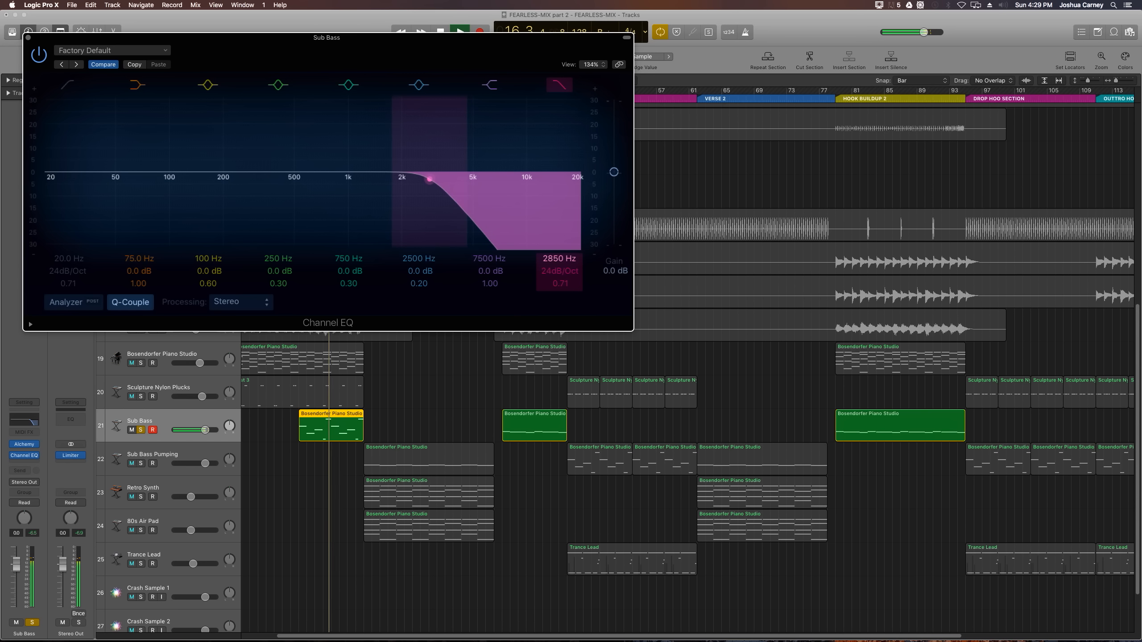
# Boost the Sub Bass EQ's 2500 Hz peak band by 3.5 dB at 1360 Hz and set the high cut to 2750 Hz
pyautogui.moveTo(423, 272)
pyautogui.mouseDown()
pyautogui.moveTo(411, 270)
pyautogui.moveTo(415, 253)
pyautogui.moveTo(414, 268)
pyautogui.mouseUp()
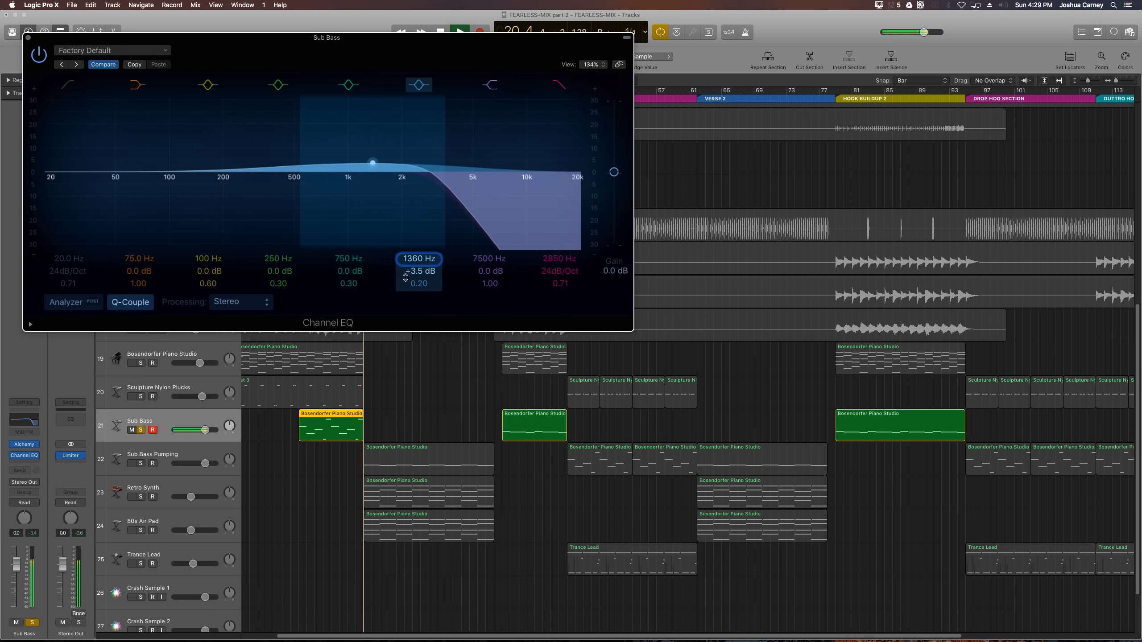
pyautogui.press('space')
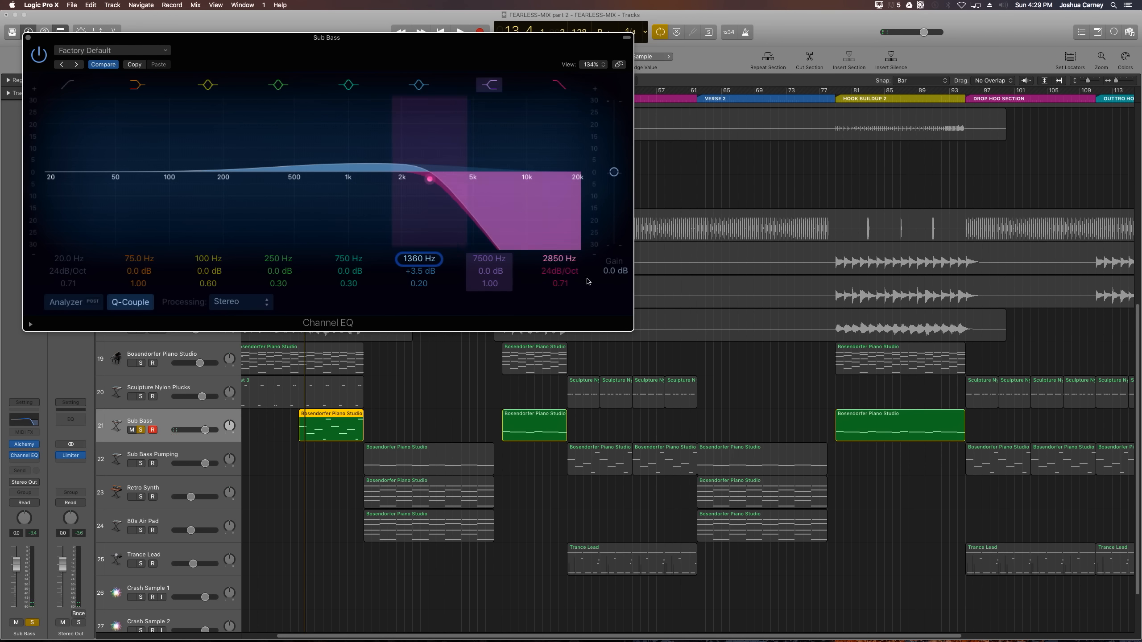
pyautogui.moveTo(553, 257); pyautogui.dragTo(553, 259)
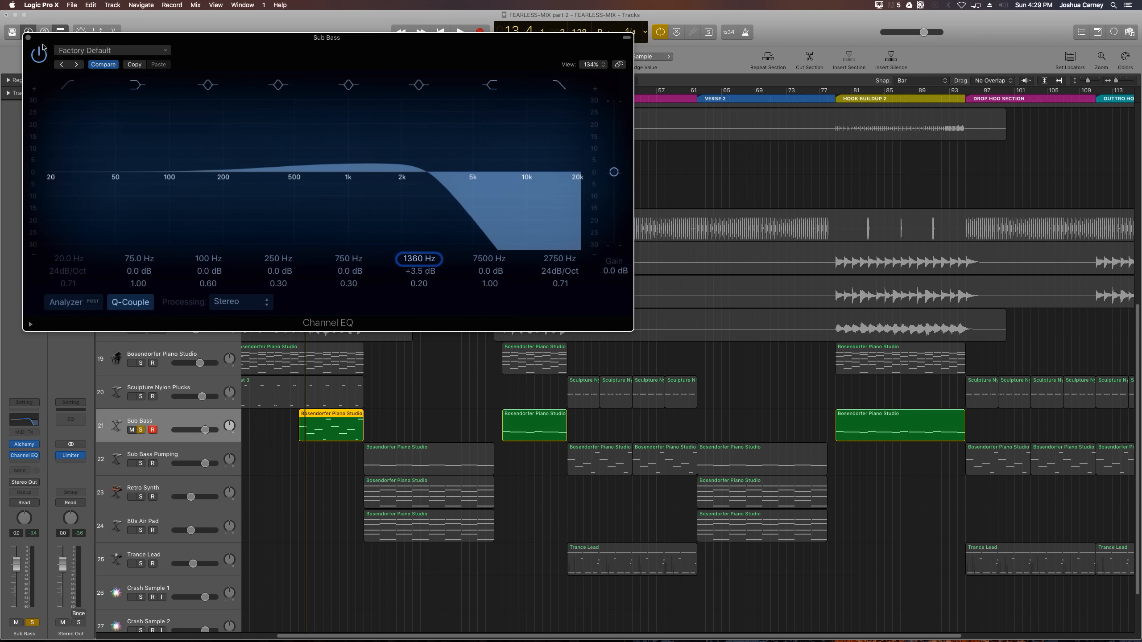
pyautogui.click(28, 38)
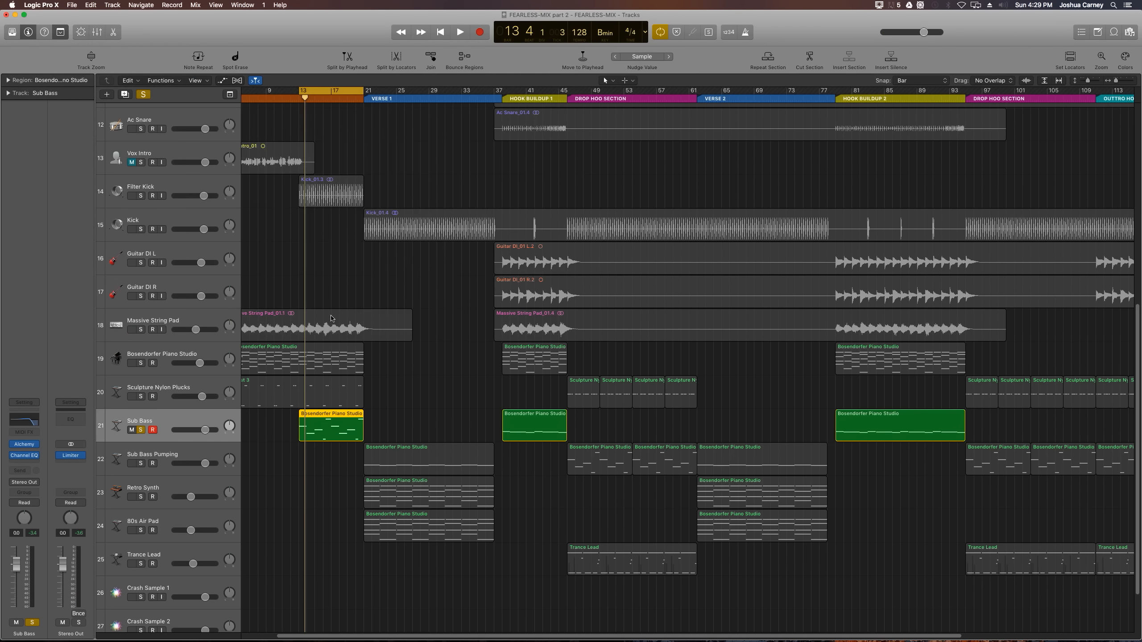
# Unsolo the Sub Bass track, play it within the full mix and lower its volume to -2.9 dB
pyautogui.click(141, 428)
pyautogui.press('space')
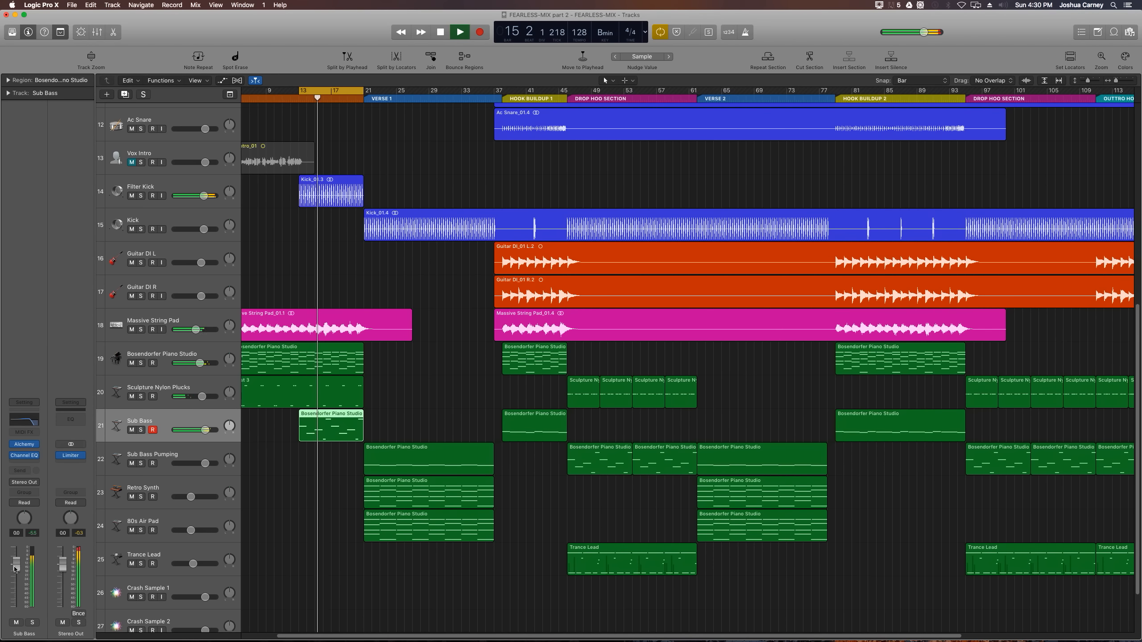
pyautogui.press('space')
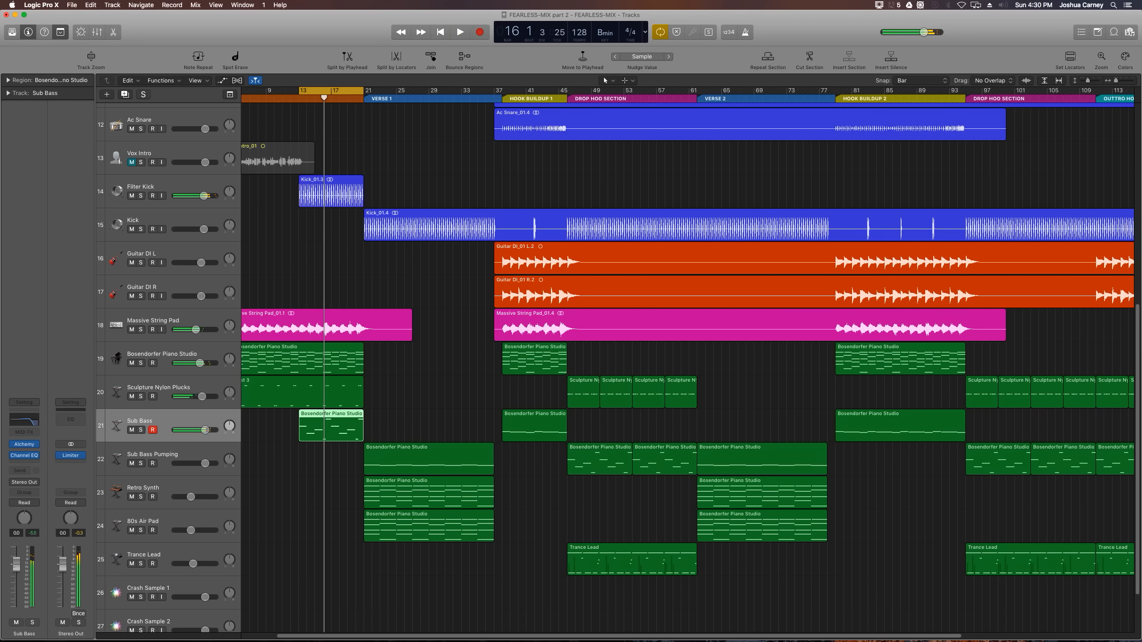
pyautogui.moveTo(205, 430); pyautogui.dragTo(199, 430)
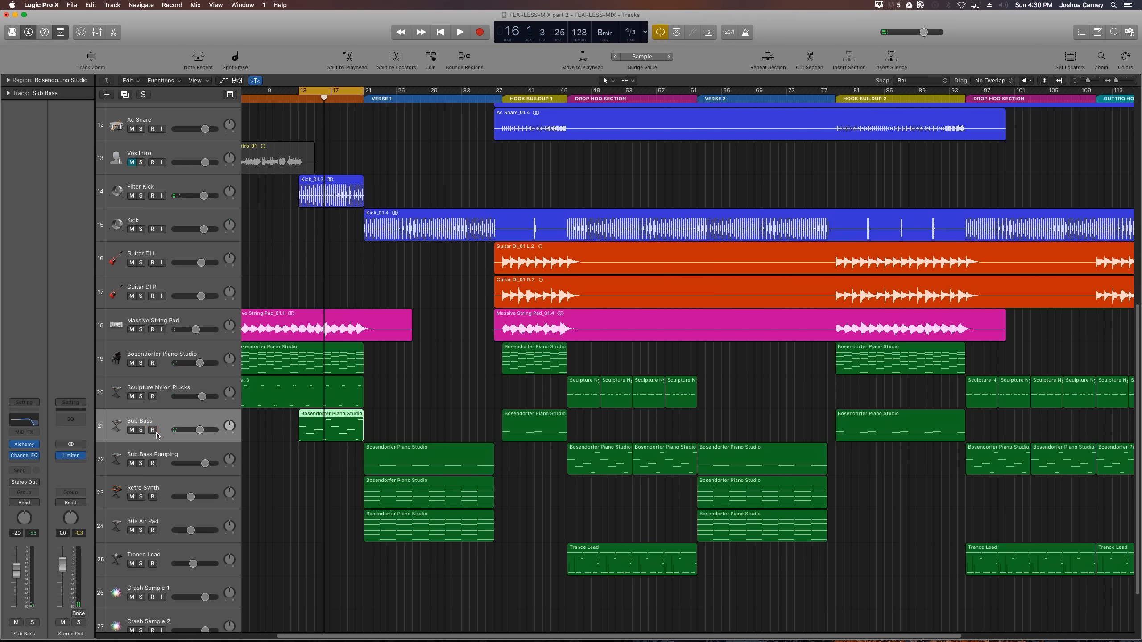
# Add a Bus 1 send to the Massive String Pad, Bosendorfer Piano Studio, Sculpture Nylon Plucks and Sub Bass channels together in the mixer
pyautogui.press('x')
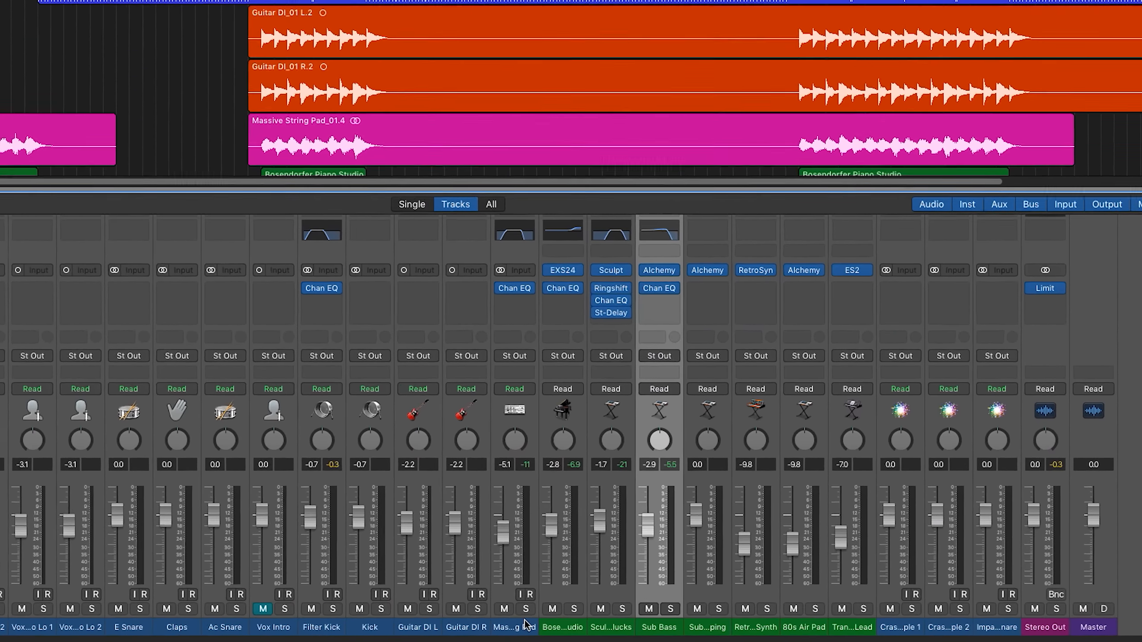
pyautogui.click(534, 627)
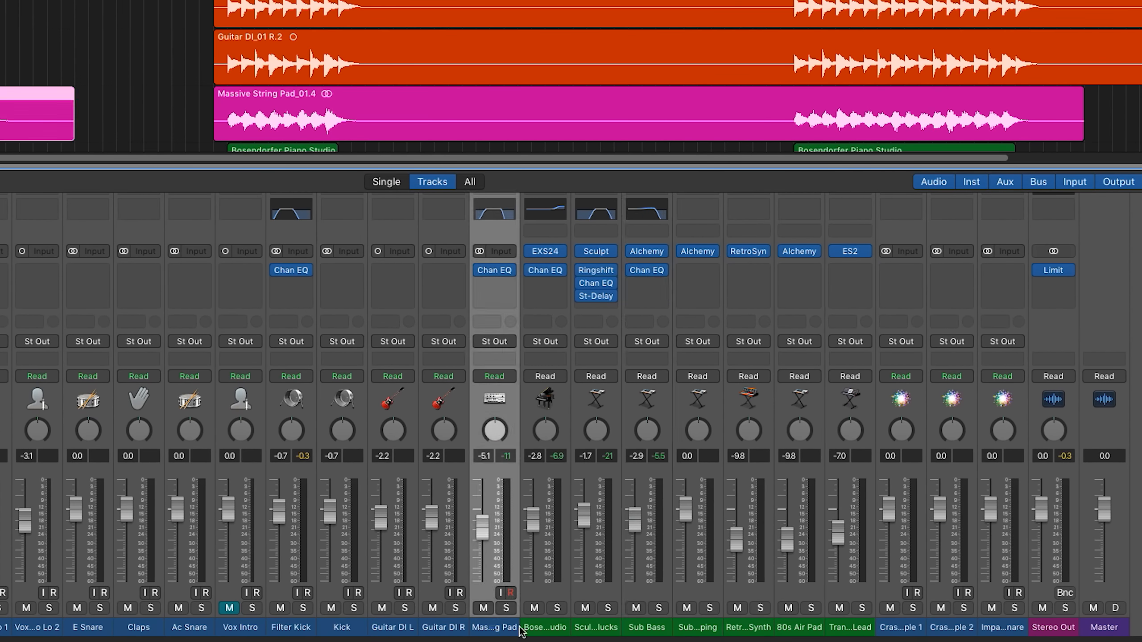
pyautogui.keyDown('shift'); pyautogui.click(528, 632); pyautogui.keyUp('shift')
pyautogui.keyDown('shift'); pyautogui.click(595, 629); pyautogui.keyUp('shift')
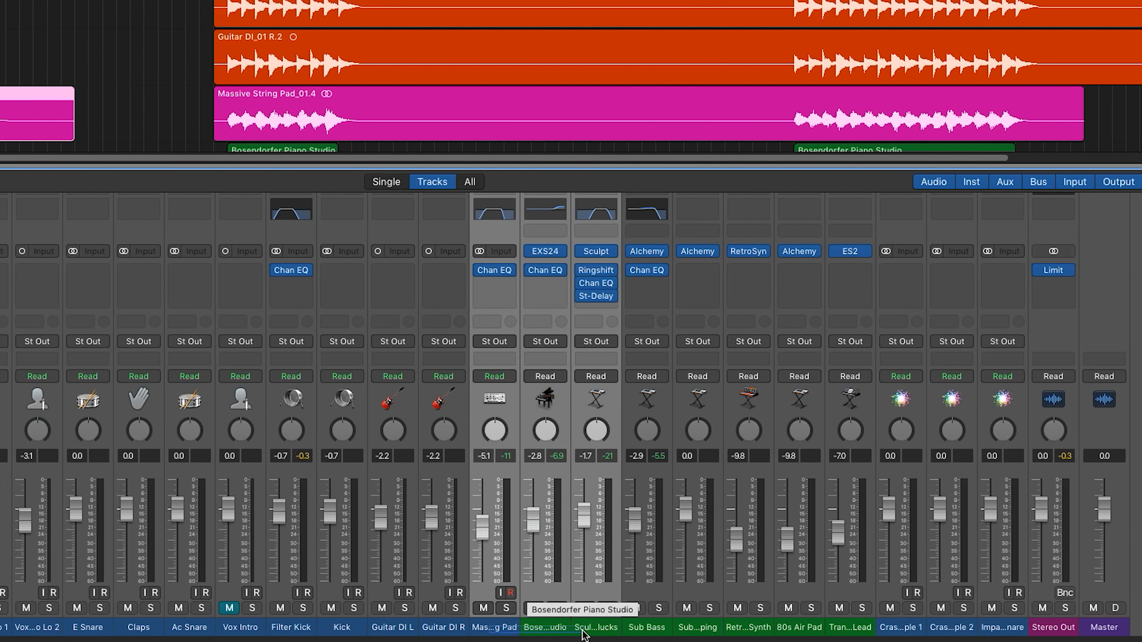
pyautogui.keyDown('shift'); pyautogui.click(644, 632); pyautogui.keyUp('shift')
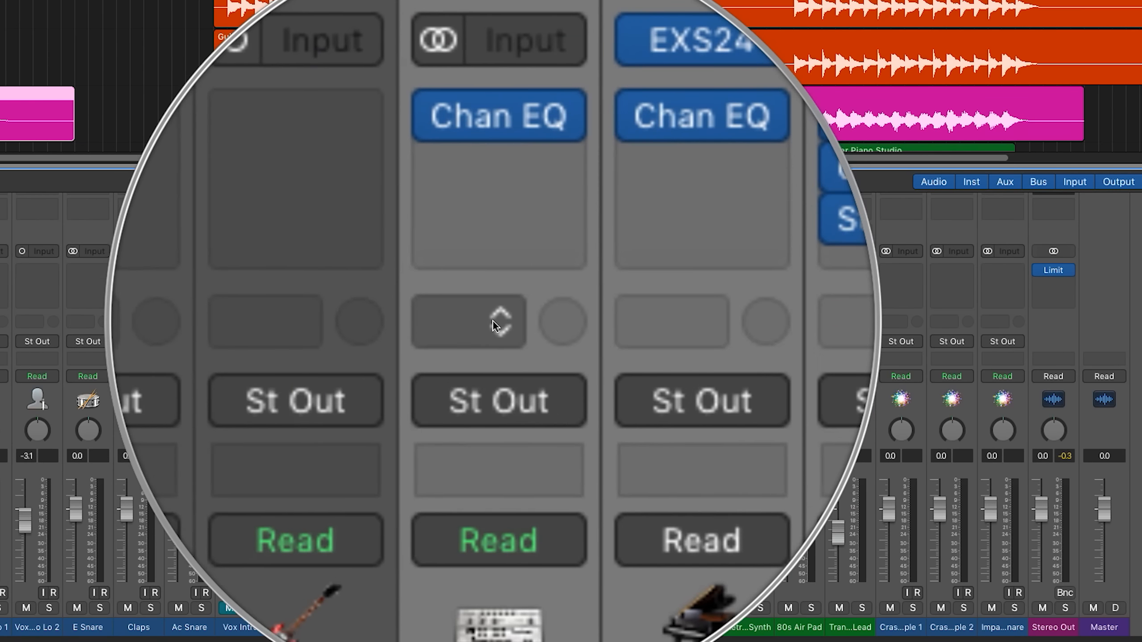
pyautogui.click(495, 322)
pyautogui.moveTo(495, 387)
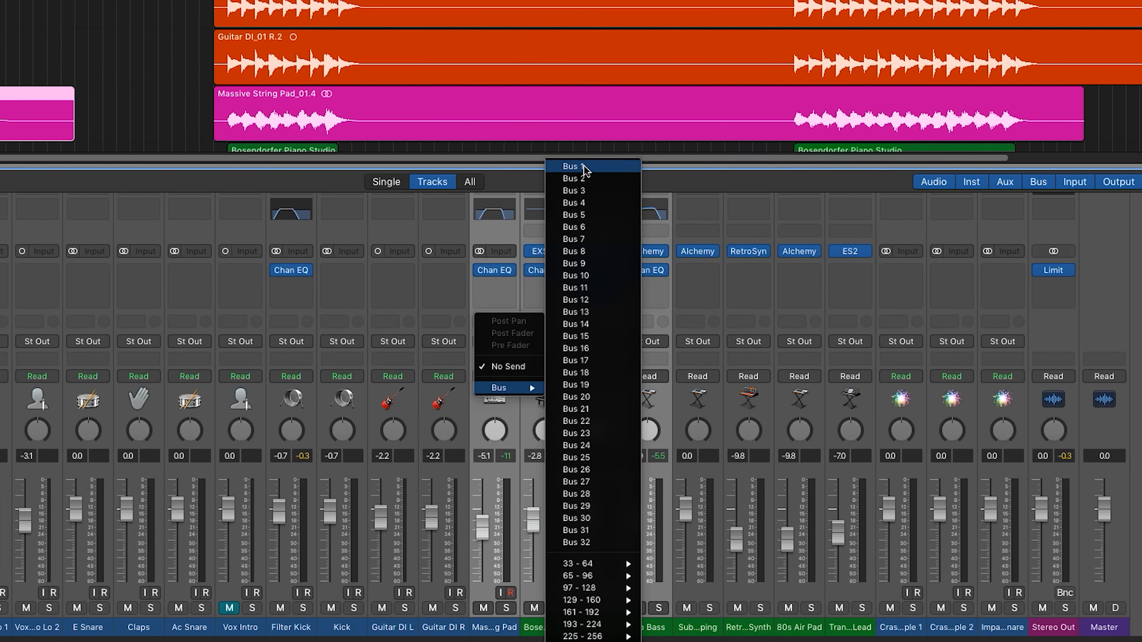
pyautogui.click(579, 166)
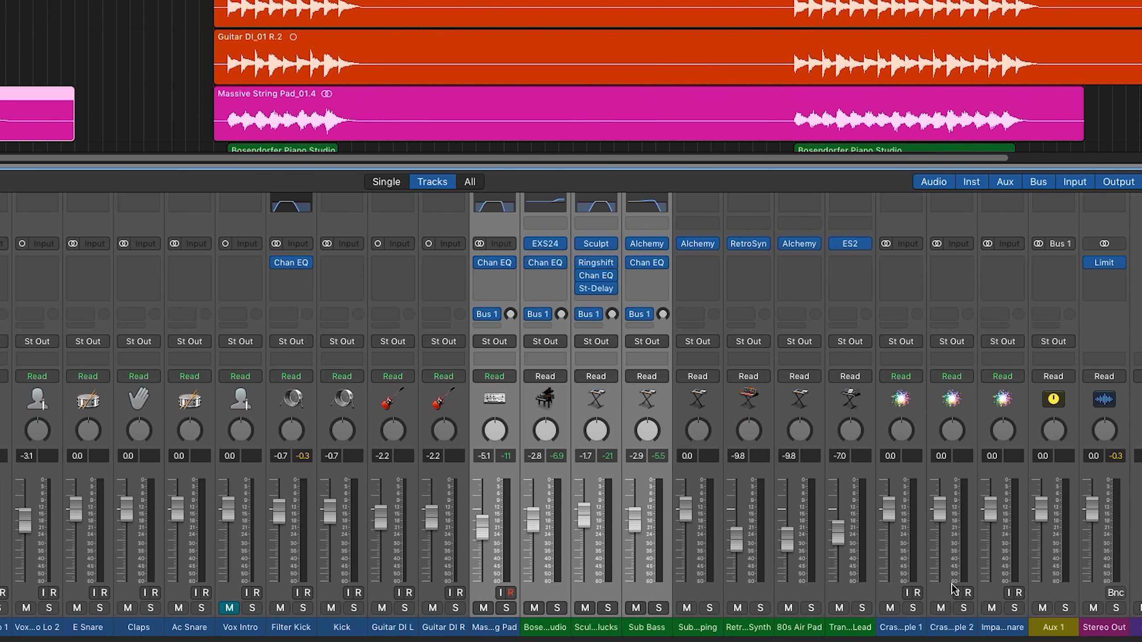
# Rename the Aux 1 channel strip to "Intro Verb"
pyautogui.click(1054, 630)
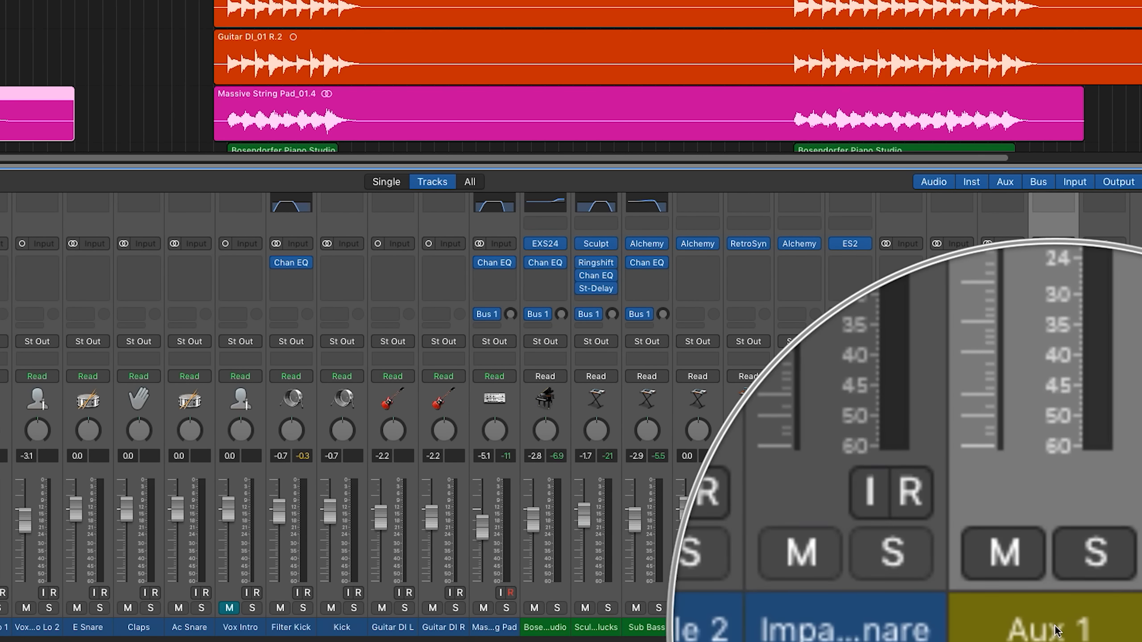
pyautogui.doubleClick(1054, 629)
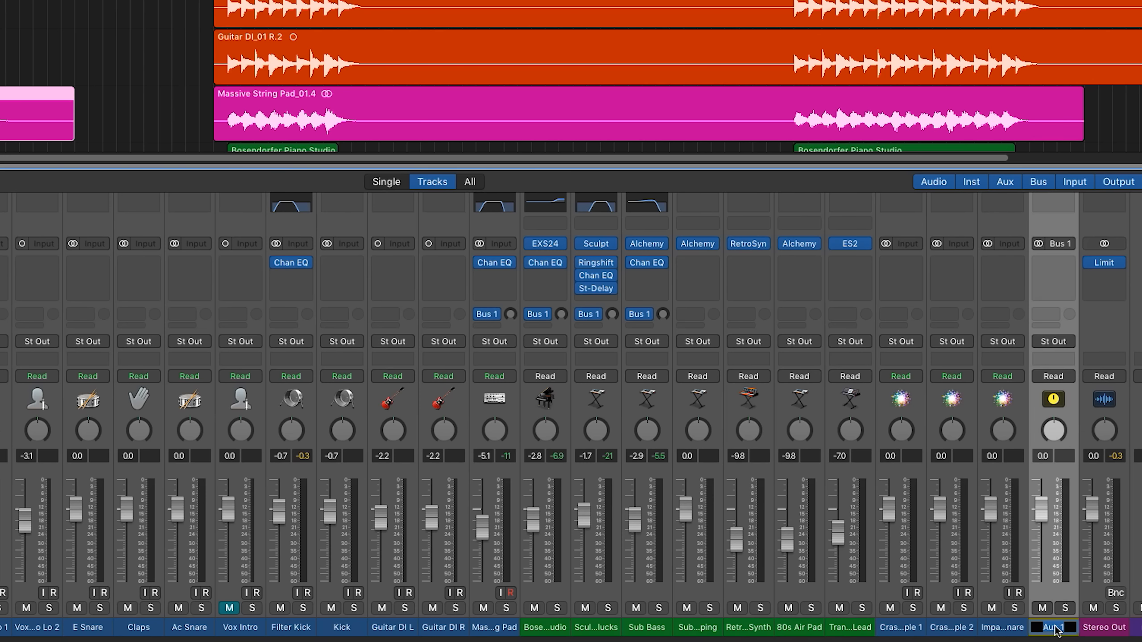
pyautogui.write('Int')
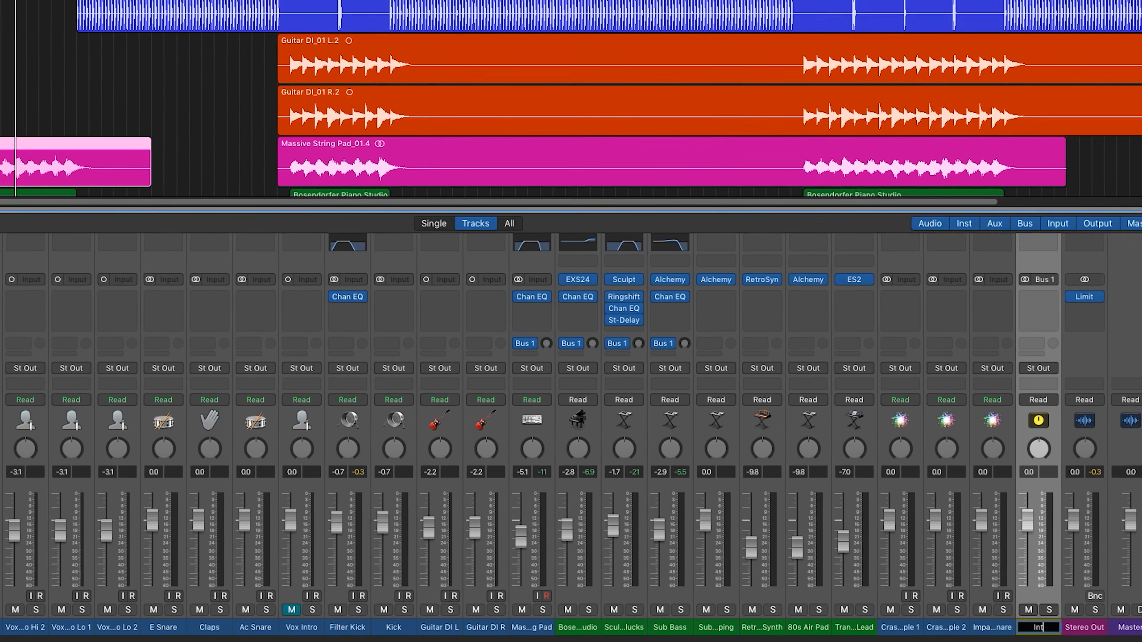
pyautogui.write('ro Verb')
pyautogui.press('Return')
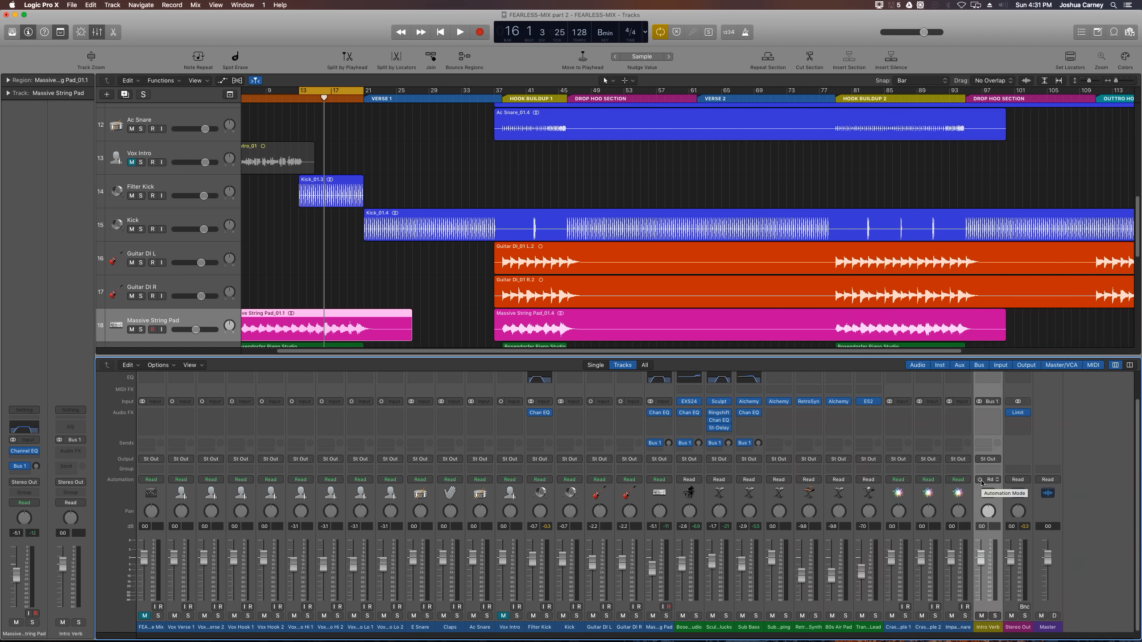
# Create an arrangement track for the Intro Verb aux and move it directly below the Sub Bass track
pyautogui.rightClick(977, 494)
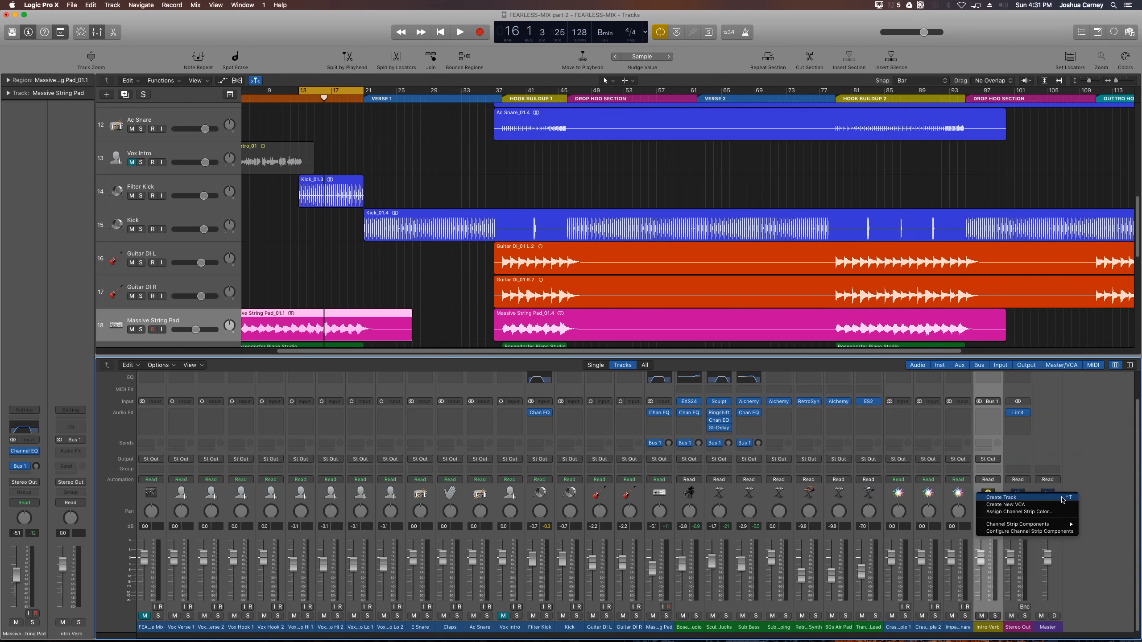
pyautogui.click(1001, 497)
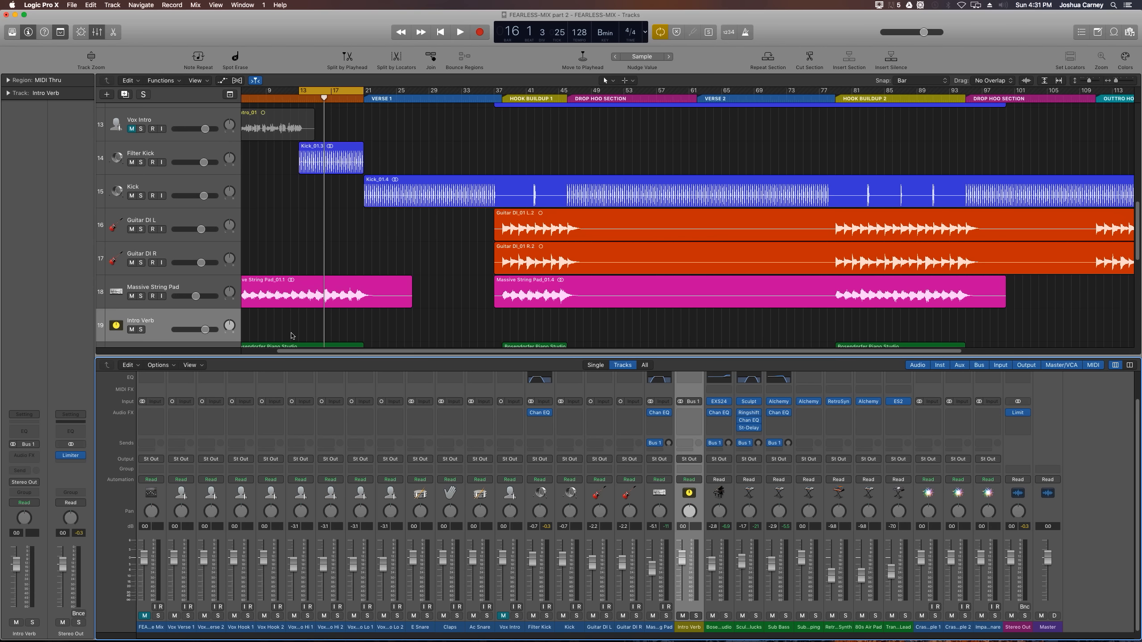
pyautogui.click(385, 331)
pyautogui.moveTo(182, 317)
pyautogui.mouseDown()
pyautogui.moveTo(179, 280)
pyautogui.moveTo(173, 341)
pyautogui.moveTo(164, 225)
pyautogui.moveTo(163, 259)
pyautogui.mouseUp()
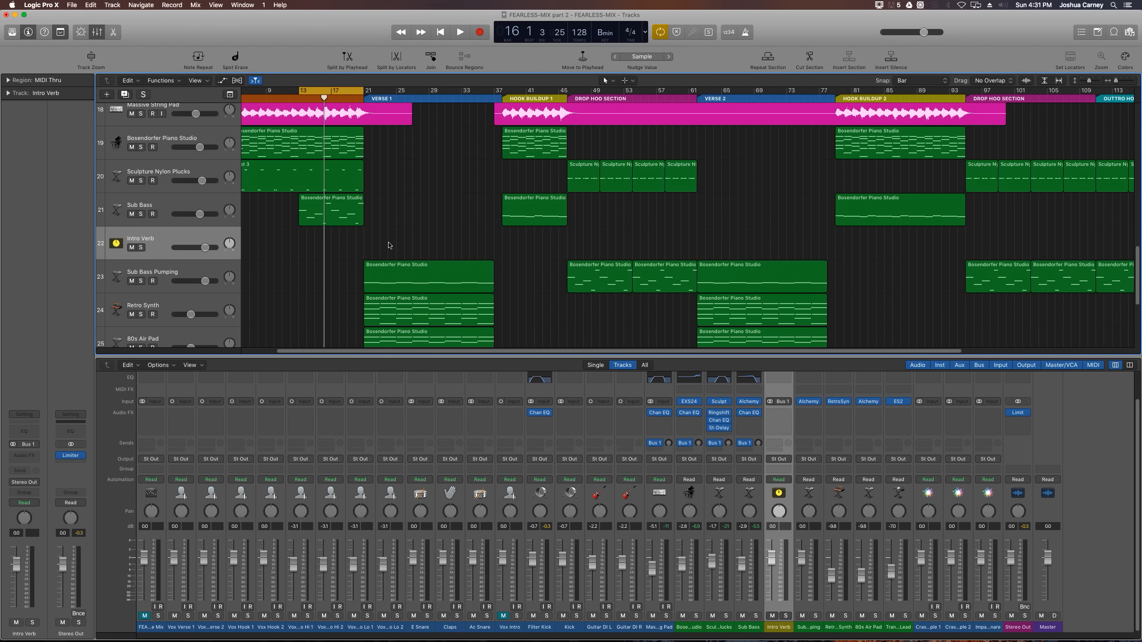
# Hide the mixer and turn off cycle mode
pyautogui.press('x')
pyautogui.click(397, 407)
pyautogui.click(413, 334)
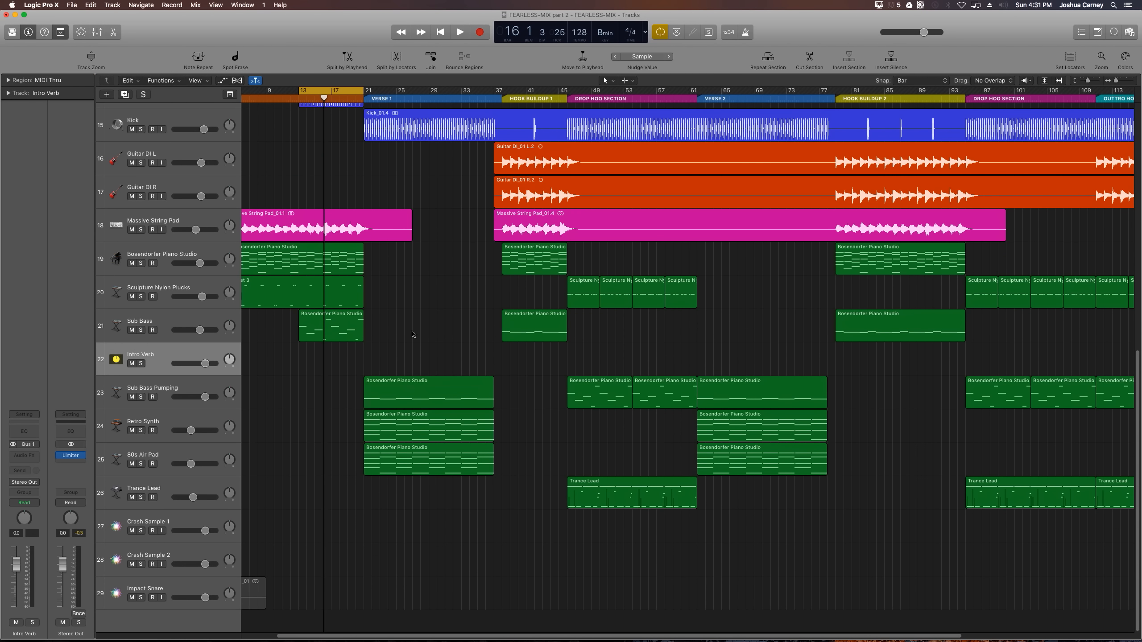
pyautogui.press('c')
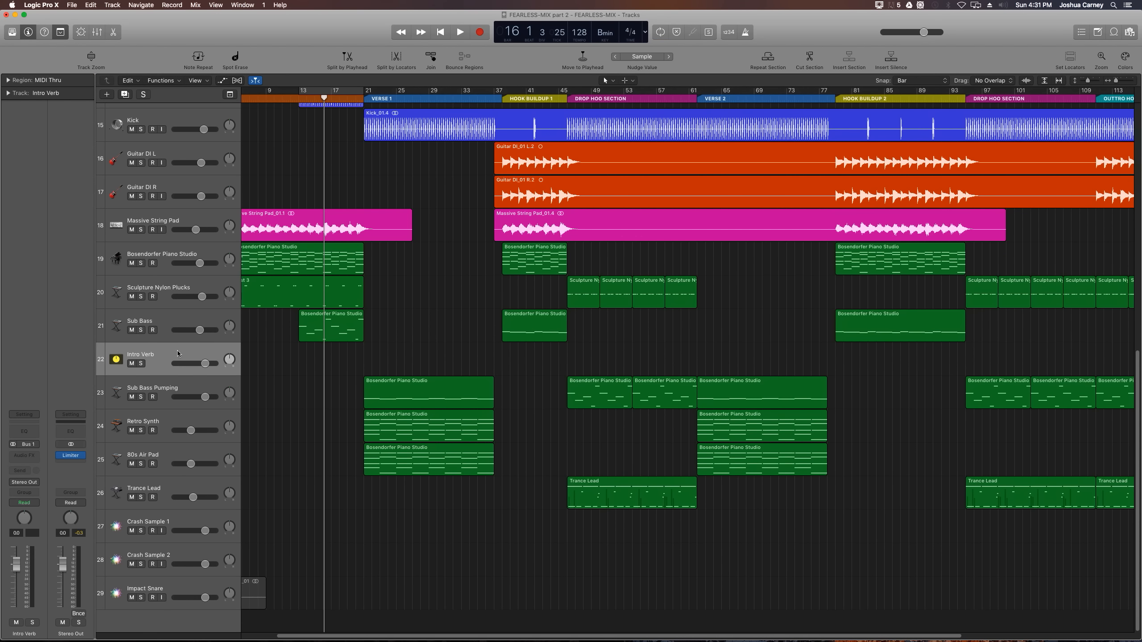
# Insert a stereo Space Designer reverb on the Intro Verb track and move its window clear of the channel strip
pyautogui.click(32, 455)
pyautogui.moveTo(23, 586)
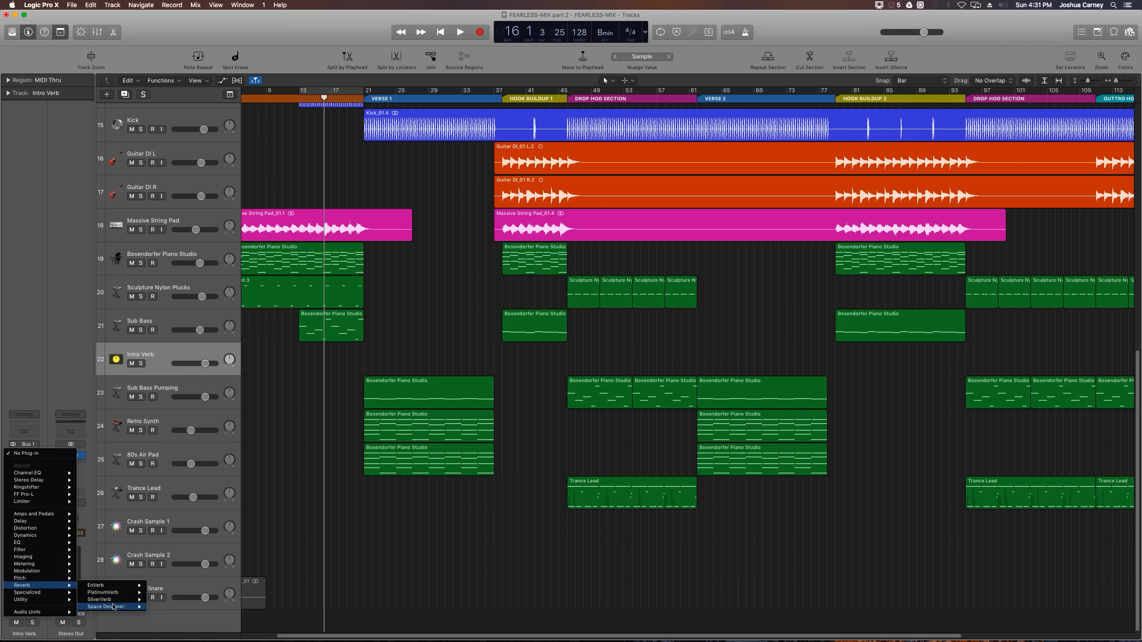
pyautogui.moveTo(112, 607)
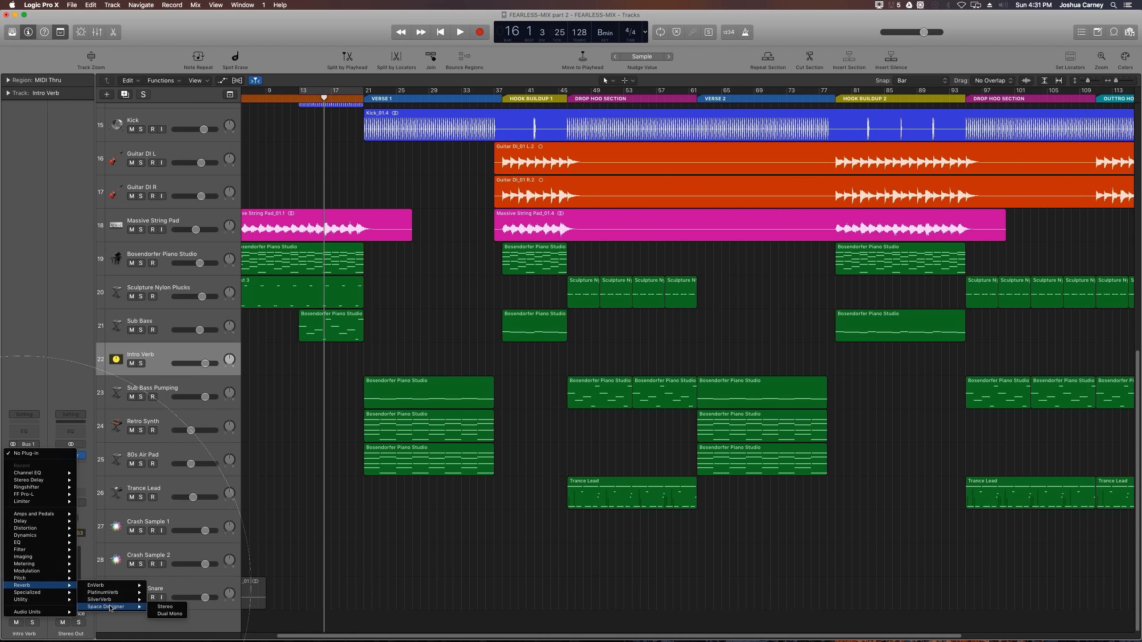
pyautogui.click(155, 607)
pyautogui.moveTo(205, 46); pyautogui.dragTo(628, 156)
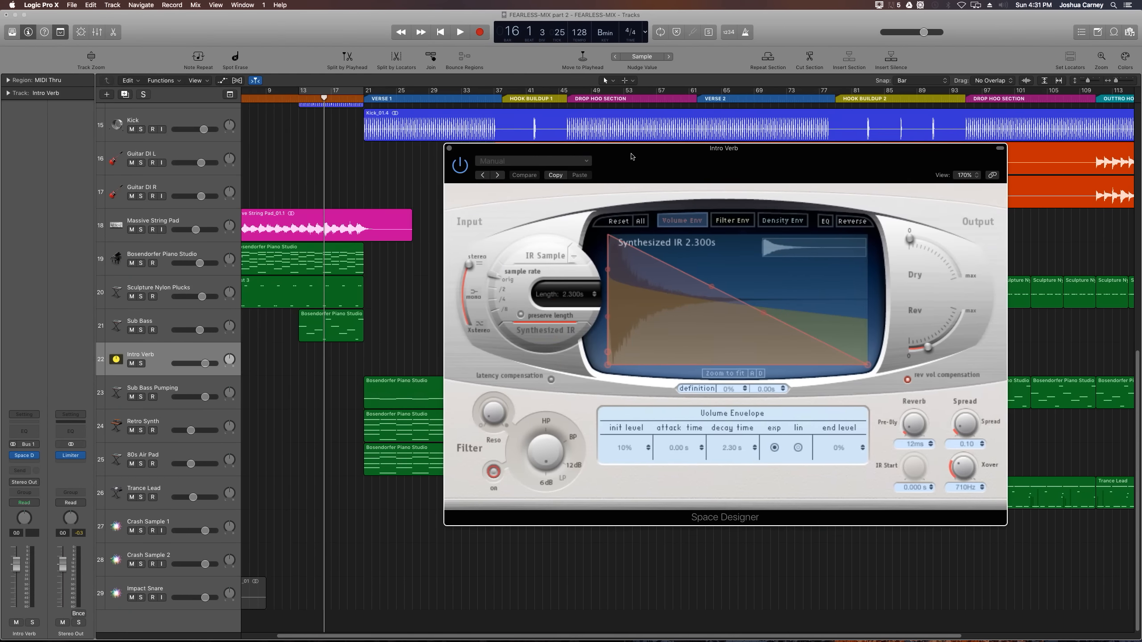
# Load the large plate preset 05.1s Shimmering Plate in Space Designer, keeping Dry at 0 and raising Rev to 0.0 dB
pyautogui.click(530, 161)
pyautogui.moveTo(538, 300)
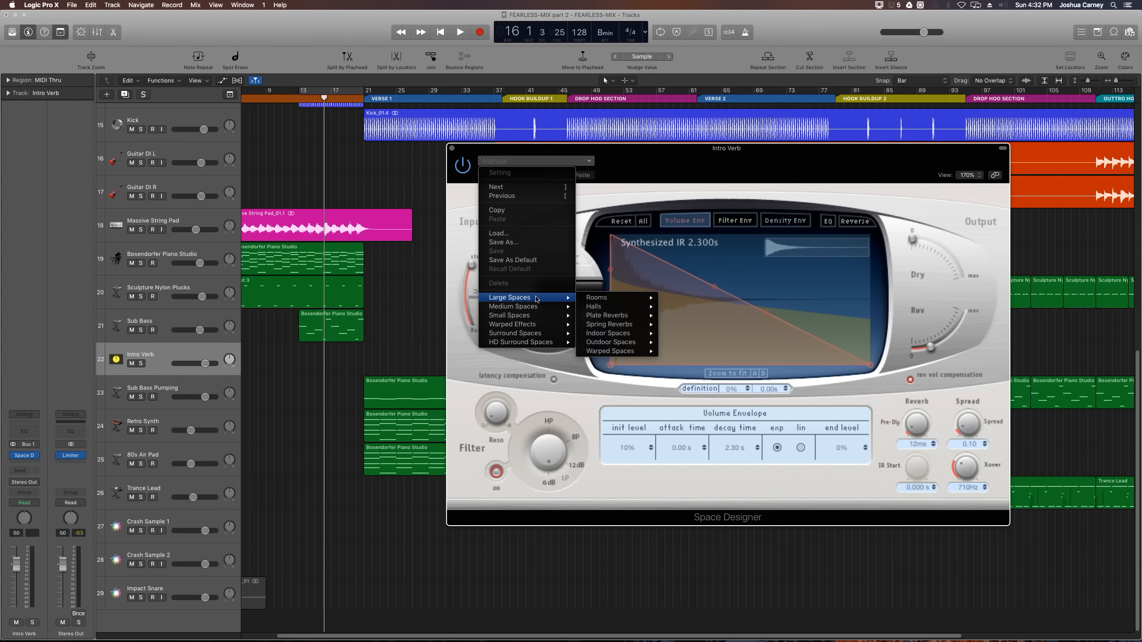
pyautogui.moveTo(615, 316)
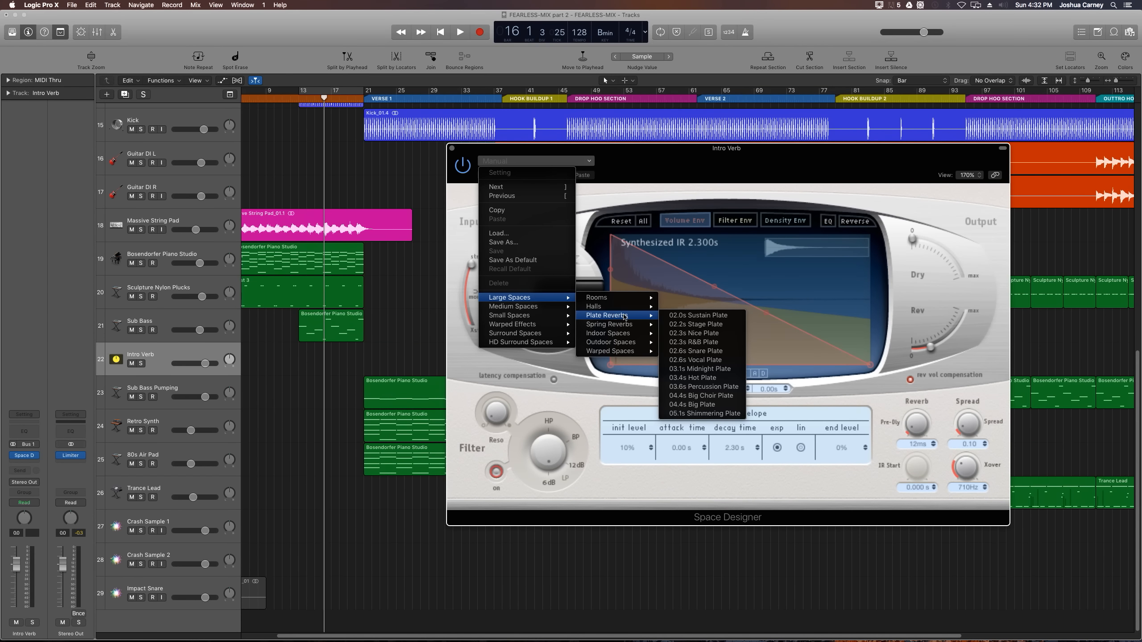
pyautogui.click(700, 414)
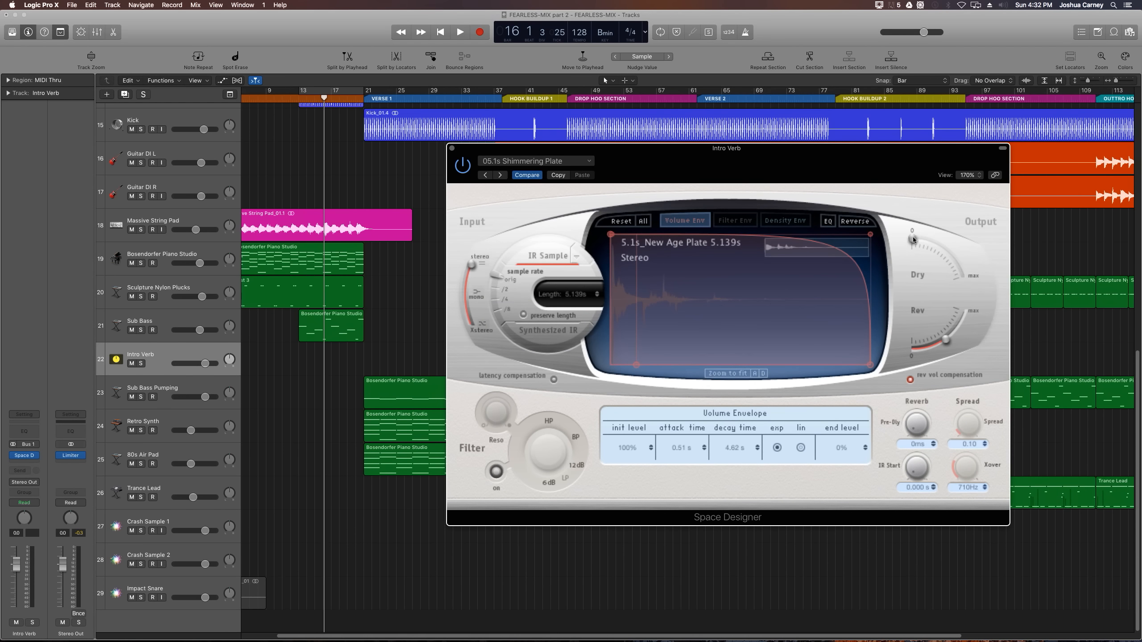
pyautogui.moveTo(912, 237)
pyautogui.mouseDown()
pyautogui.moveTo(951, 307)
pyautogui.moveTo(913, 229)
pyautogui.mouseUp()
pyautogui.moveTo(956, 329); pyautogui.dragTo(967, 300)
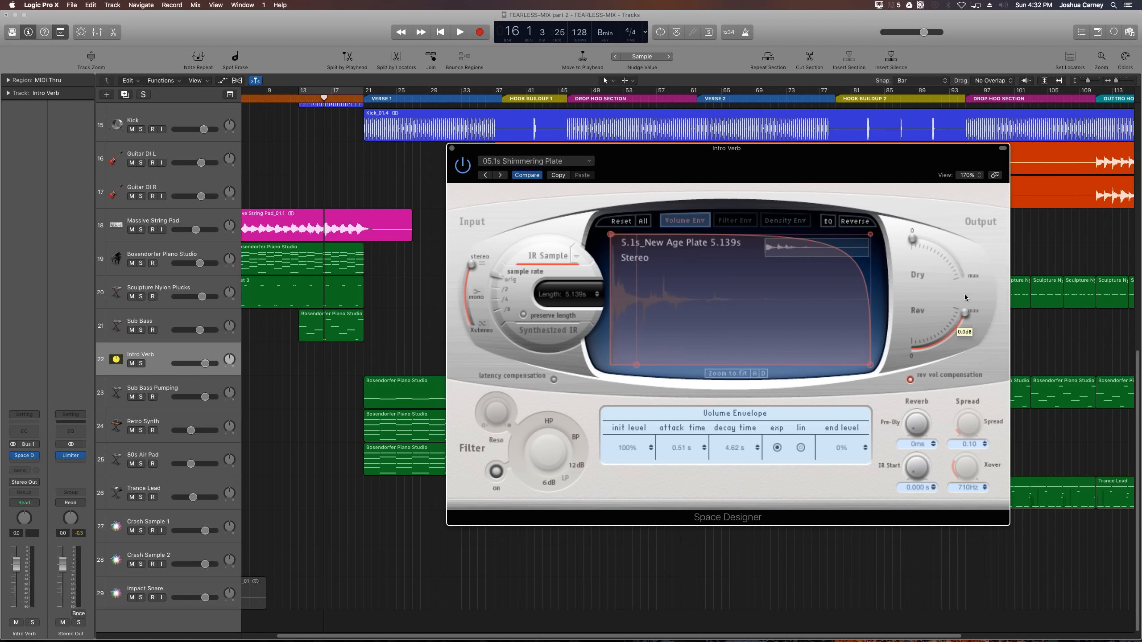
pyautogui.click(452, 148)
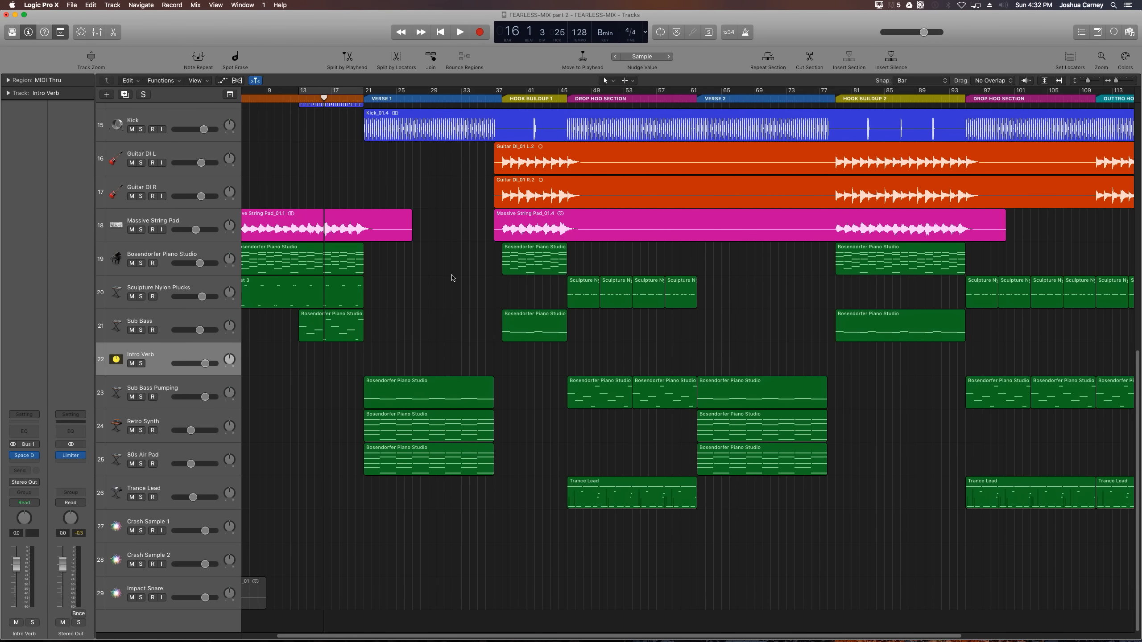
# Set the Bus 1 sends of the string pad, piano, plucks and Sub Bass channels to -4.5, and lower the Sub Bass send separately
pyautogui.press('x')
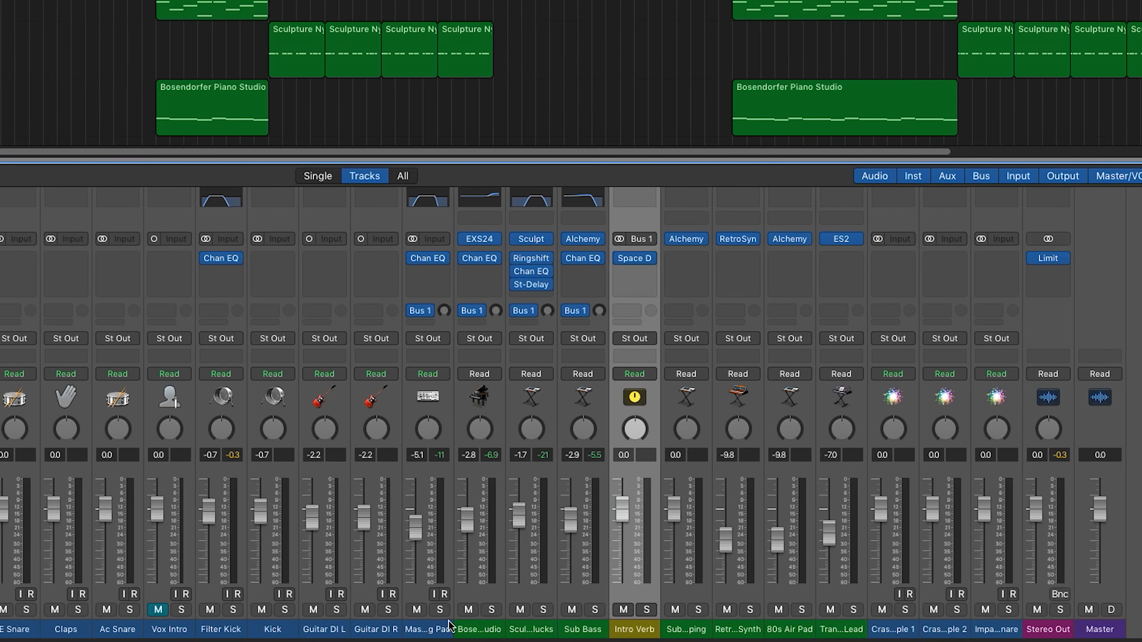
pyautogui.moveTo(442, 634); pyautogui.dragTo(565, 632)
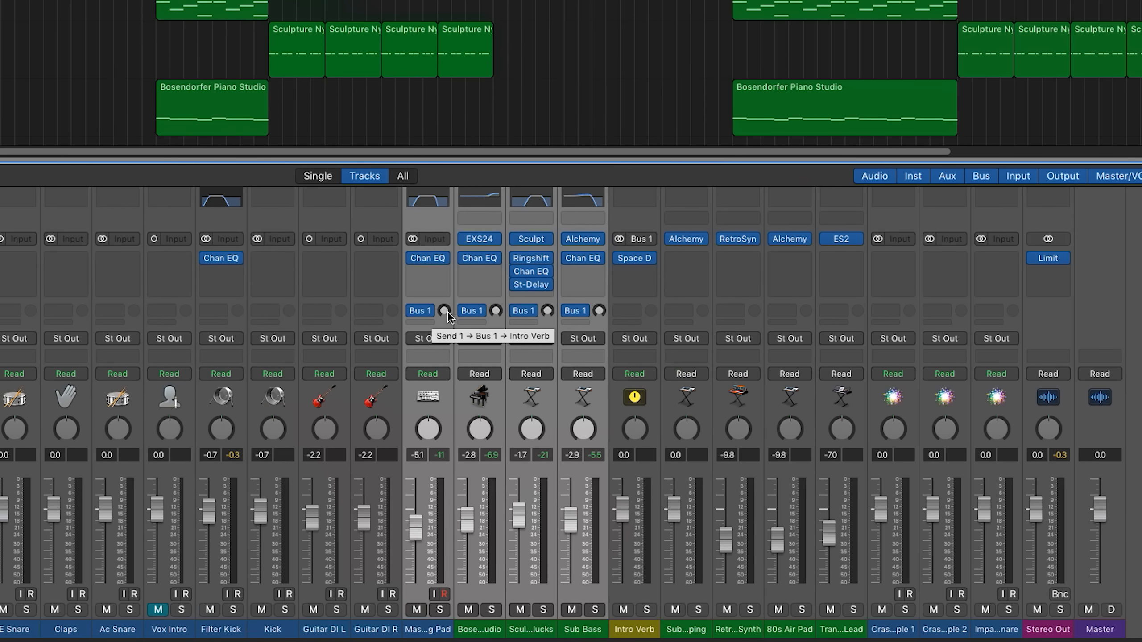
pyautogui.moveTo(445, 311); pyautogui.dragTo(444, 297)
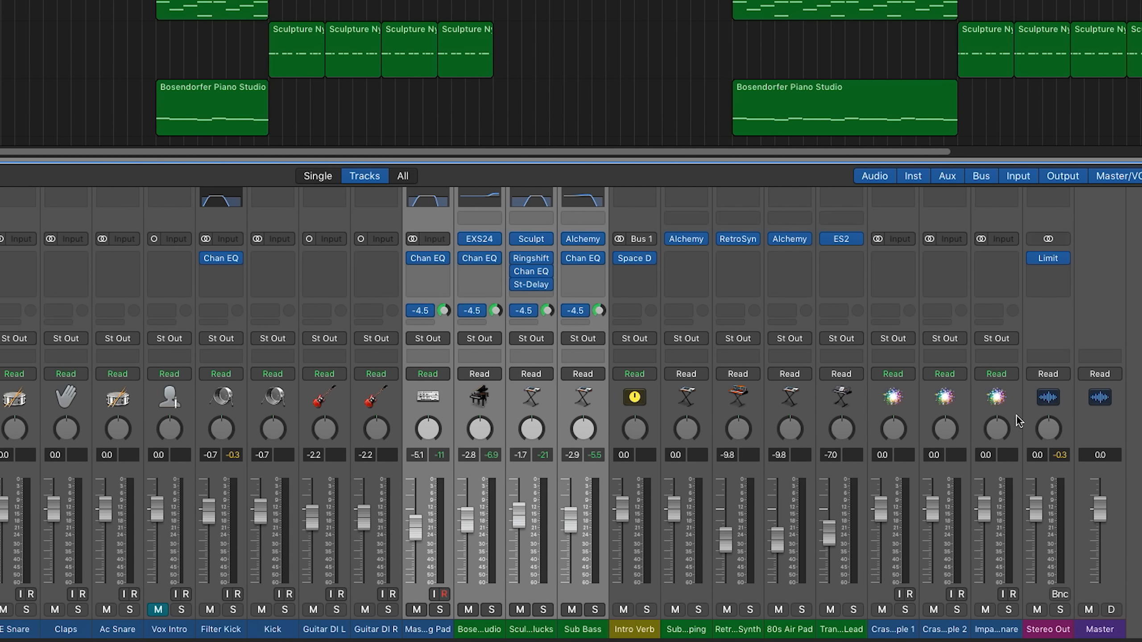
pyautogui.click(1135, 414)
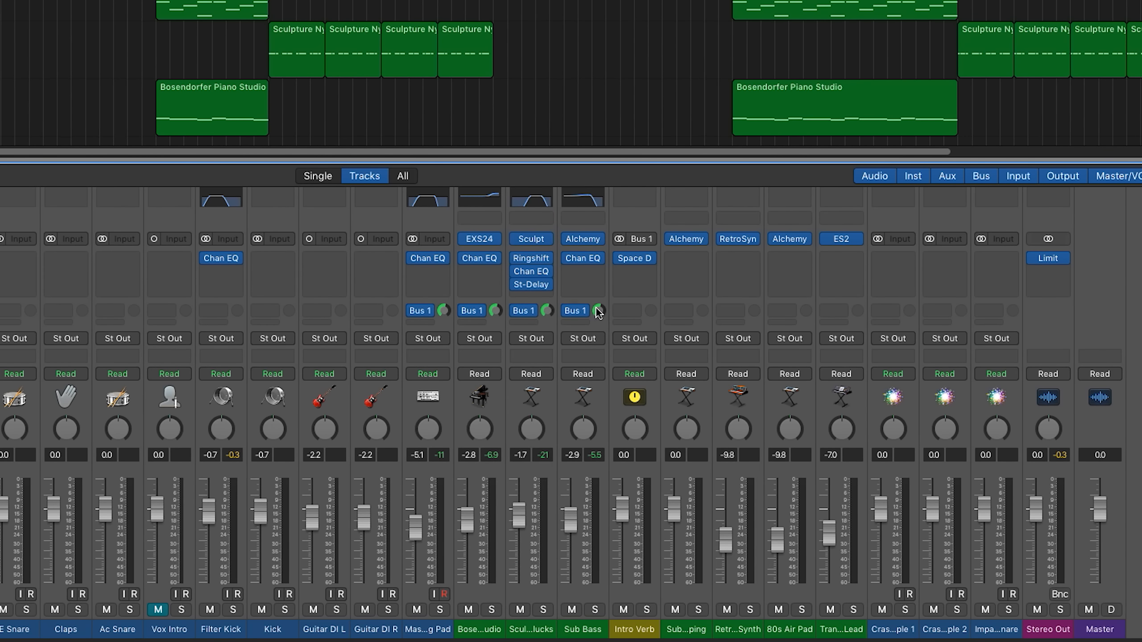
pyautogui.moveTo(598, 311); pyautogui.dragTo(598, 308)
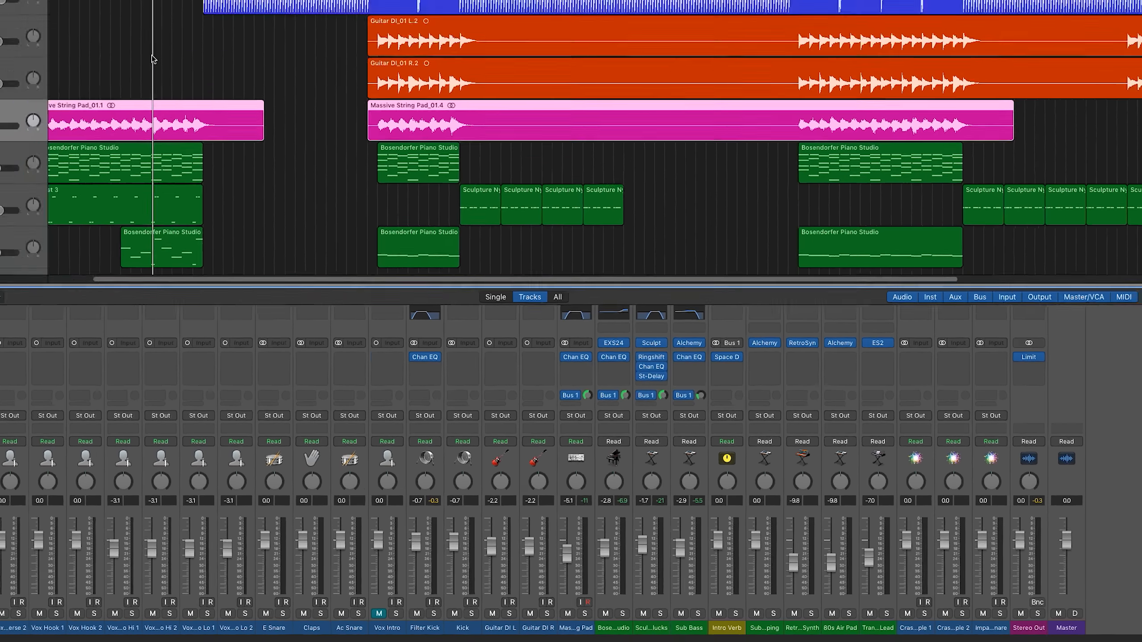
# Play back the intro and lower the Intro Verb channel fader to -10.4 dB
pyautogui.press('space')
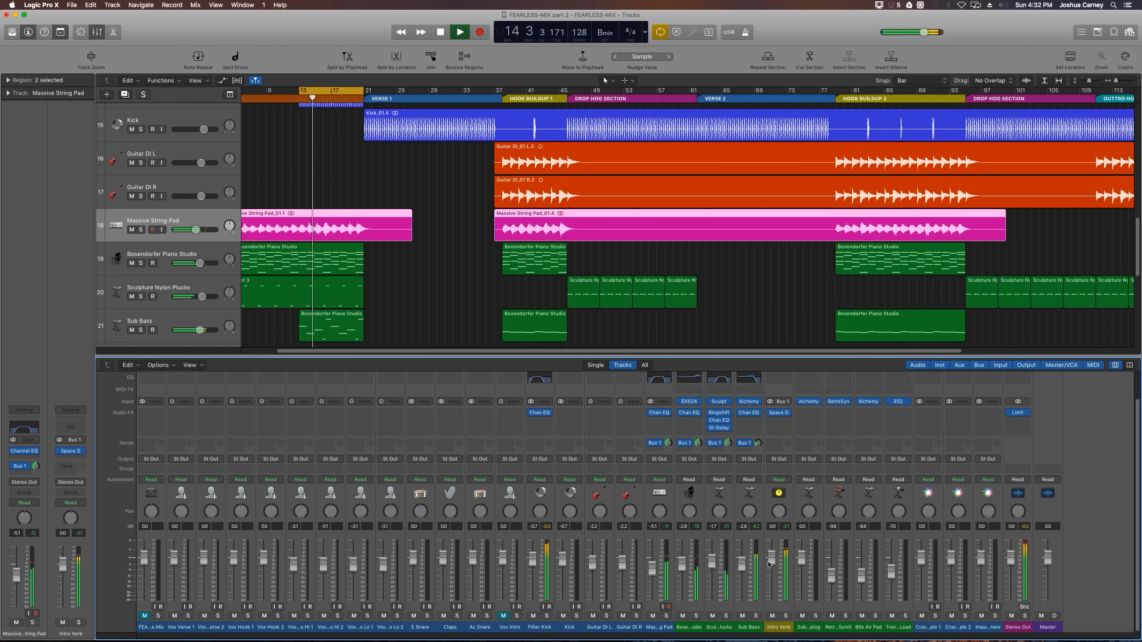
pyautogui.press('space')
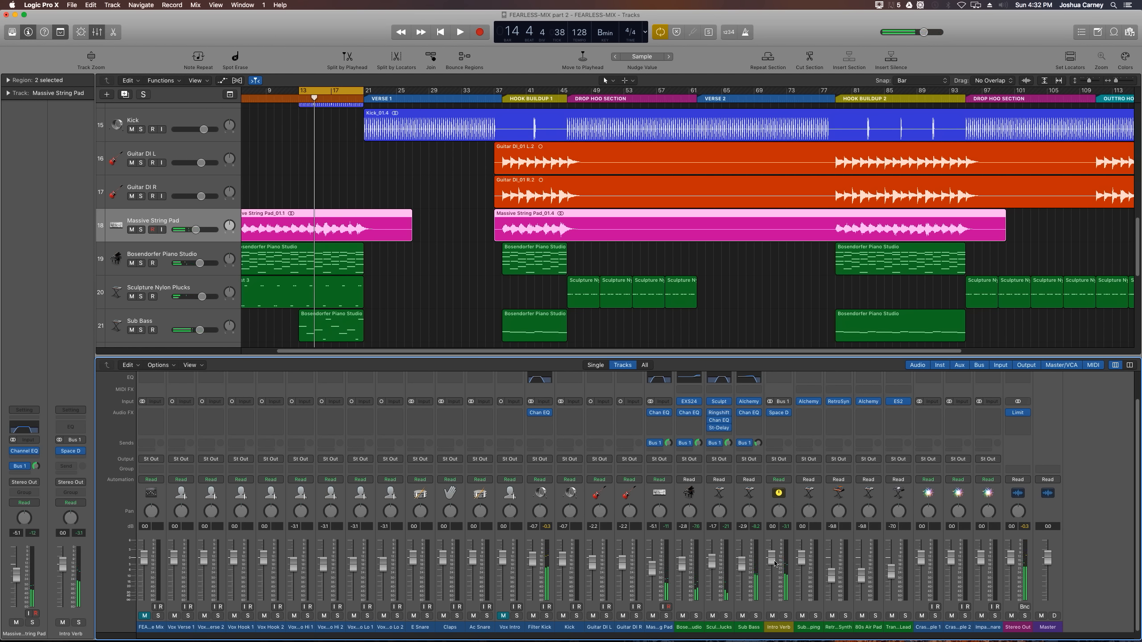
pyautogui.moveTo(63, 565)
pyautogui.mouseDown()
pyautogui.moveTo(63, 586)
pyautogui.moveTo(63, 546)
pyautogui.moveTo(63, 585)
pyautogui.mouseUp()
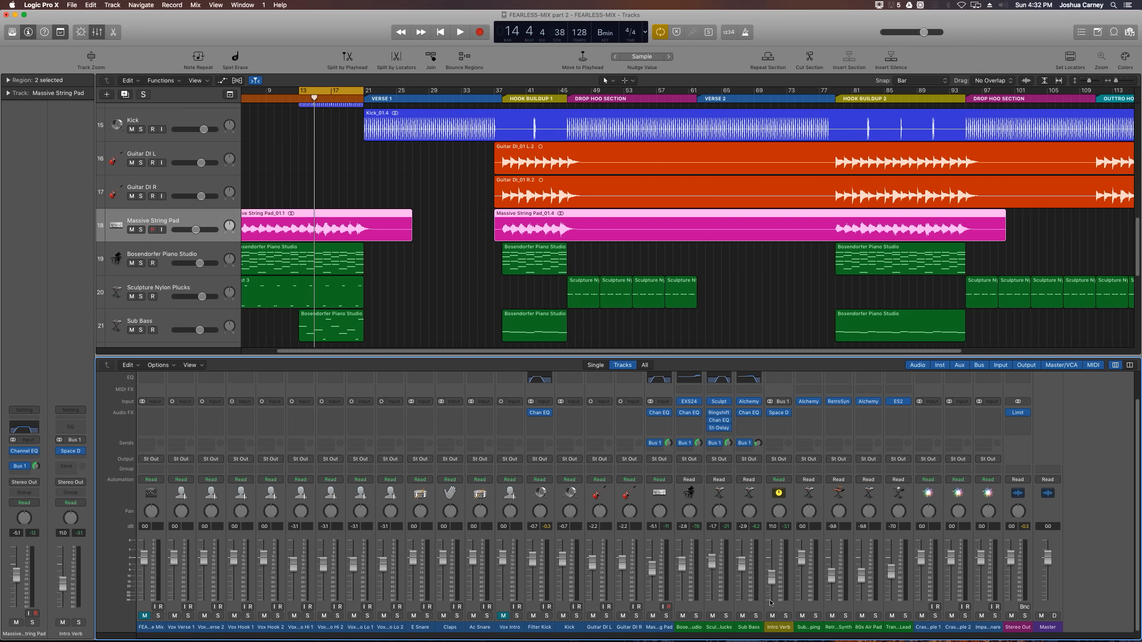
pyautogui.press('space')
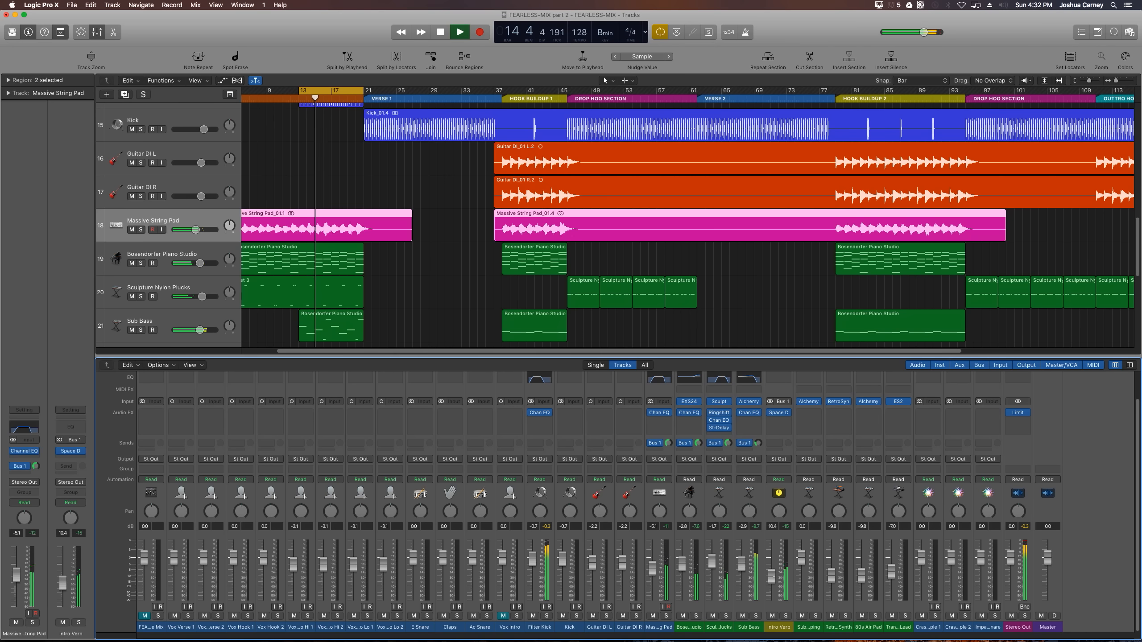
# Solo and unsolo the Intro Verb channel during playback to compare the reverb alone with the full mix
pyautogui.click(785, 615)
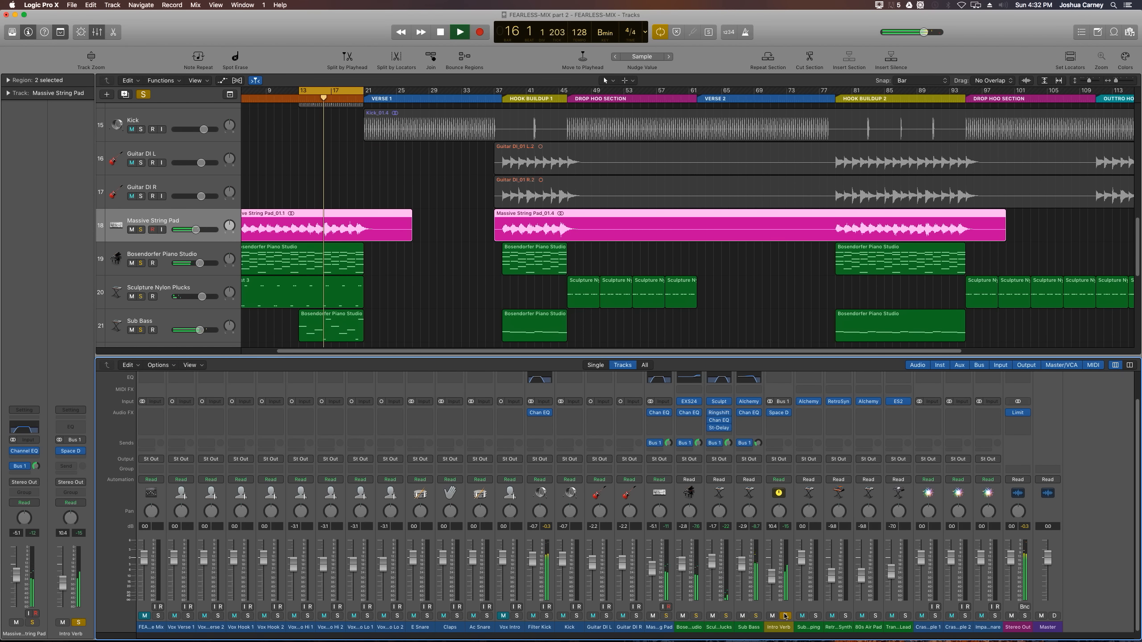
pyautogui.click(786, 615)
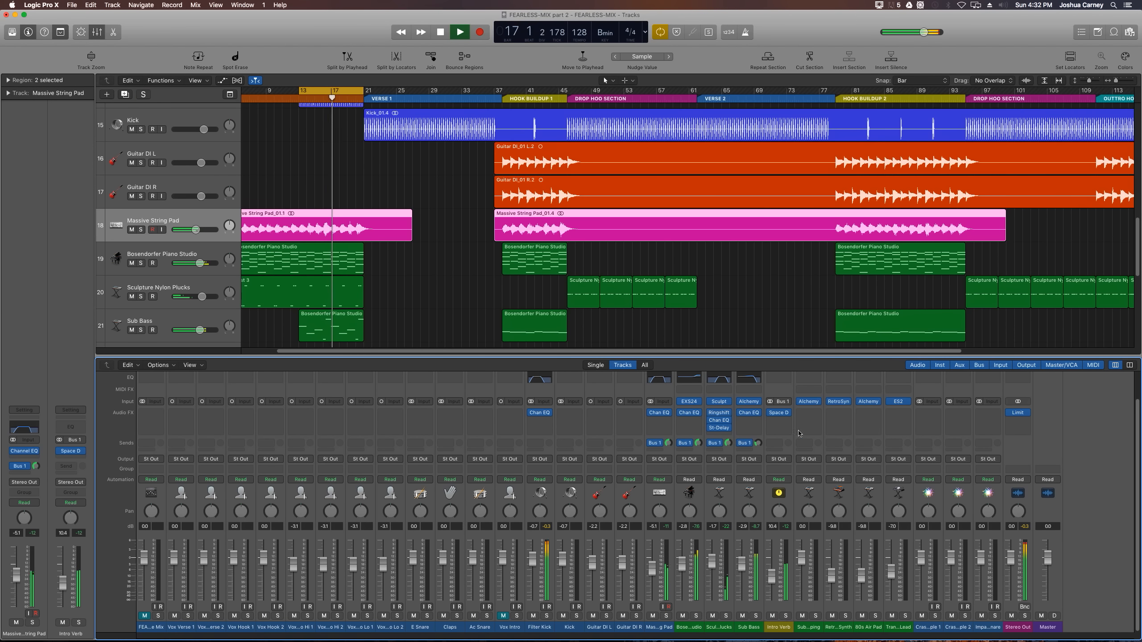
pyautogui.press('space')
# Open Space Designer on the Intro Verb channel, reposition its window and display its built-in EQ
pyautogui.click(780, 414)
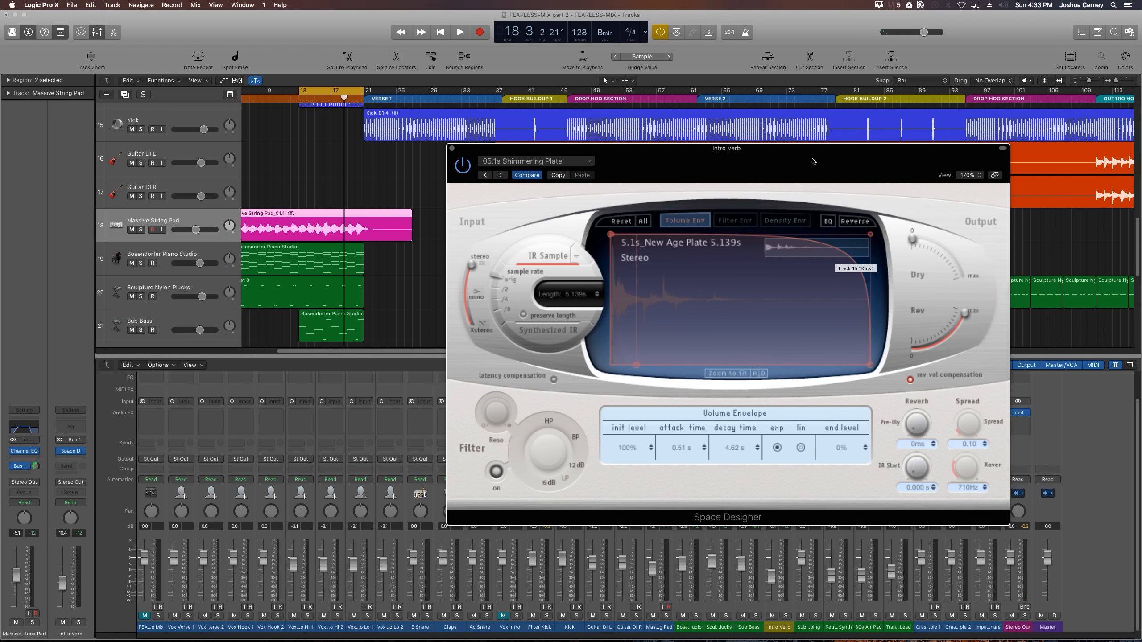
pyautogui.moveTo(812, 161); pyautogui.dragTo(778, 141)
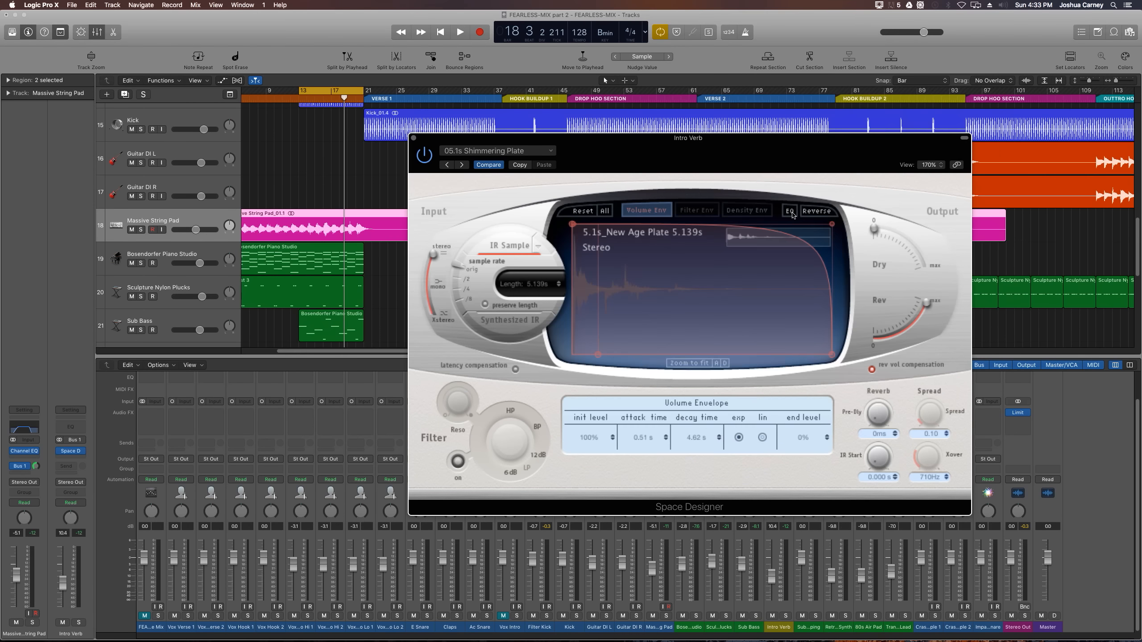
pyautogui.click(790, 211)
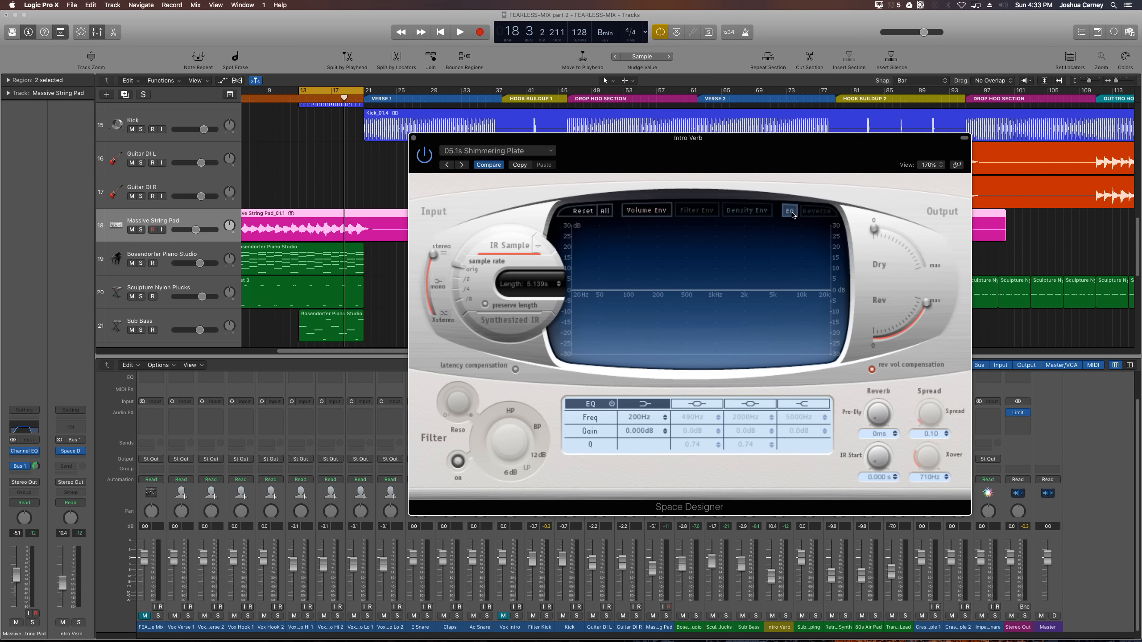
# Enable the reverb EQ's third band with frequency 4400 Hz, gain 6.0 dB and Q 0.40
pyautogui.click(749, 403)
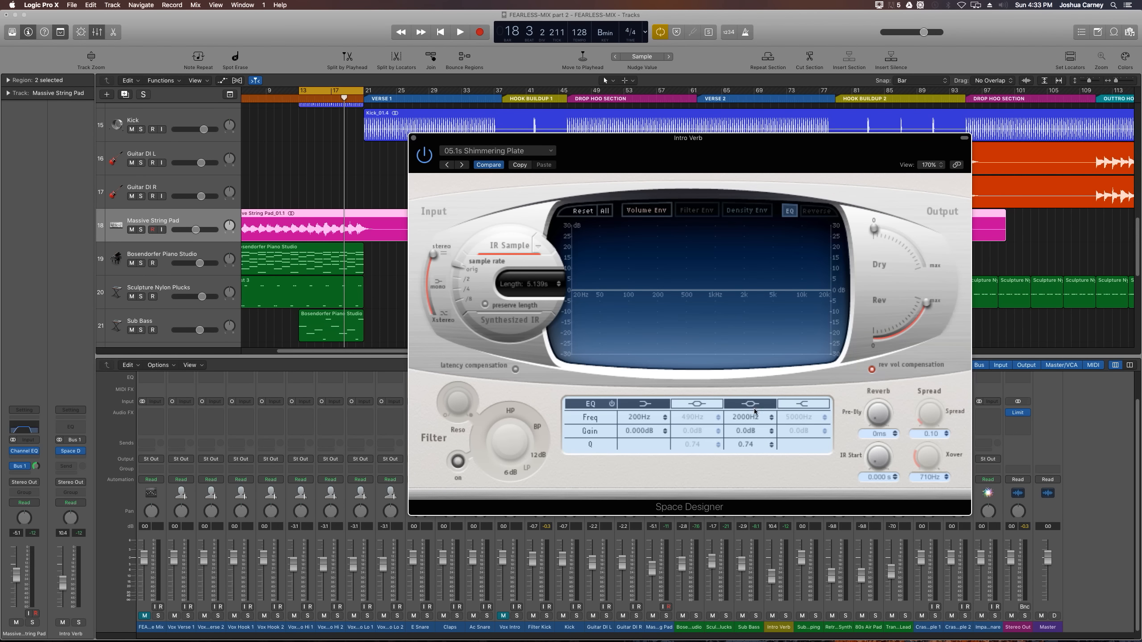
pyautogui.moveTo(749, 431); pyautogui.dragTo(752, 412)
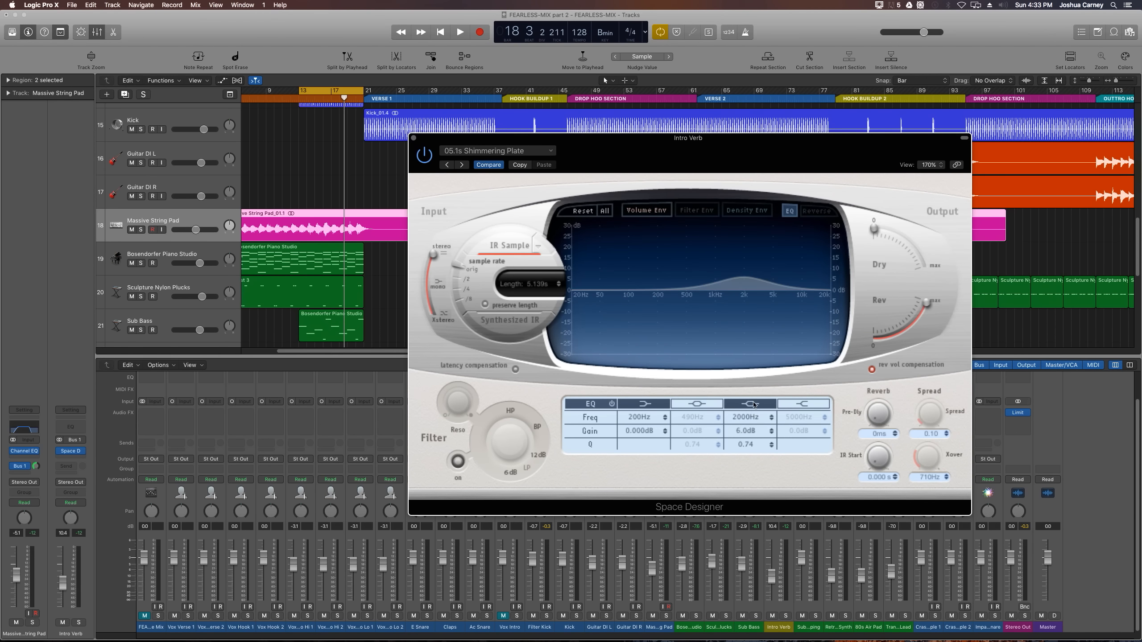
pyautogui.click(755, 404)
pyautogui.click(752, 404)
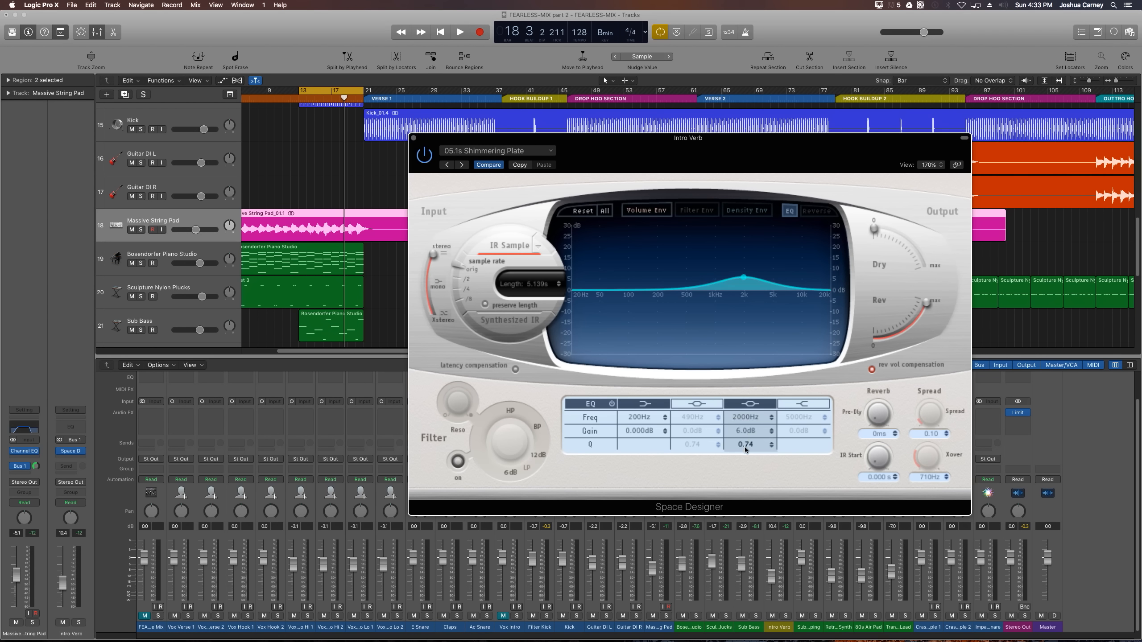
pyautogui.moveTo(746, 445)
pyautogui.mouseDown()
pyautogui.moveTo(747, 458)
pyautogui.moveTo(761, 418)
pyautogui.moveTo(740, 426)
pyautogui.mouseUp()
# Close Space Designer and audition the equalized reverb by soloing and unsoloing Intro Verb during playback
pyautogui.press('space')
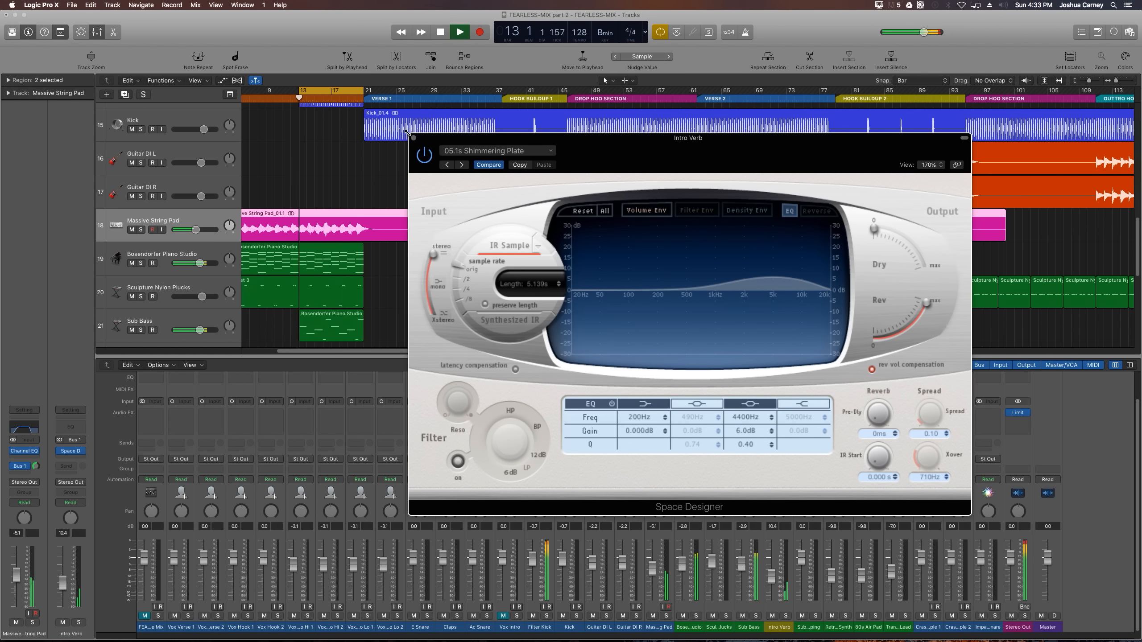
pyautogui.click(413, 138)
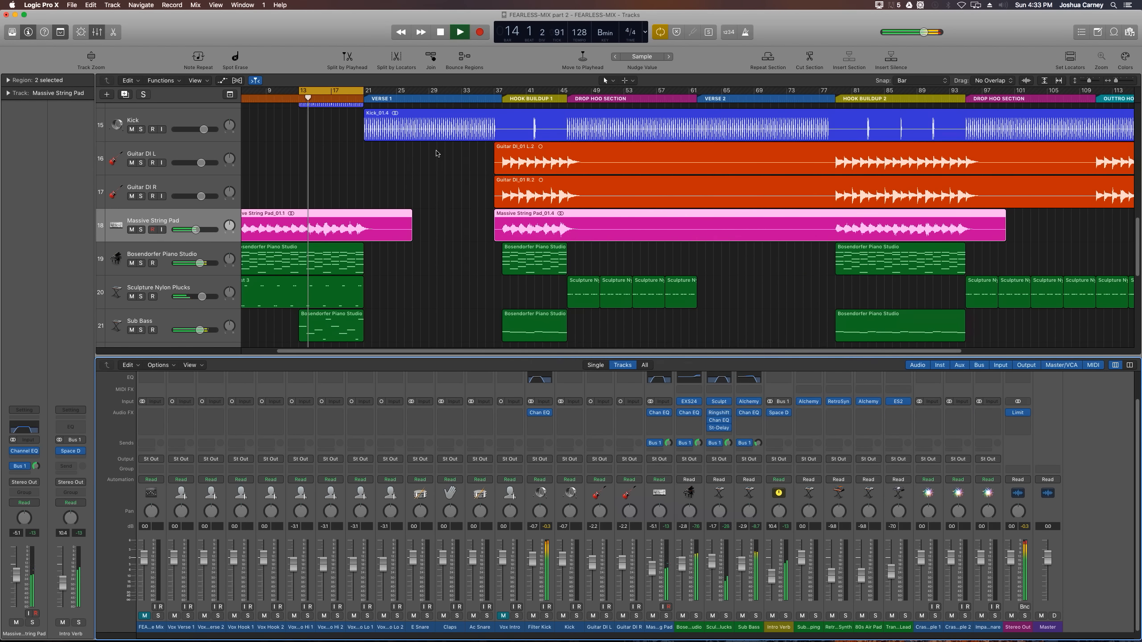
pyautogui.click(787, 617)
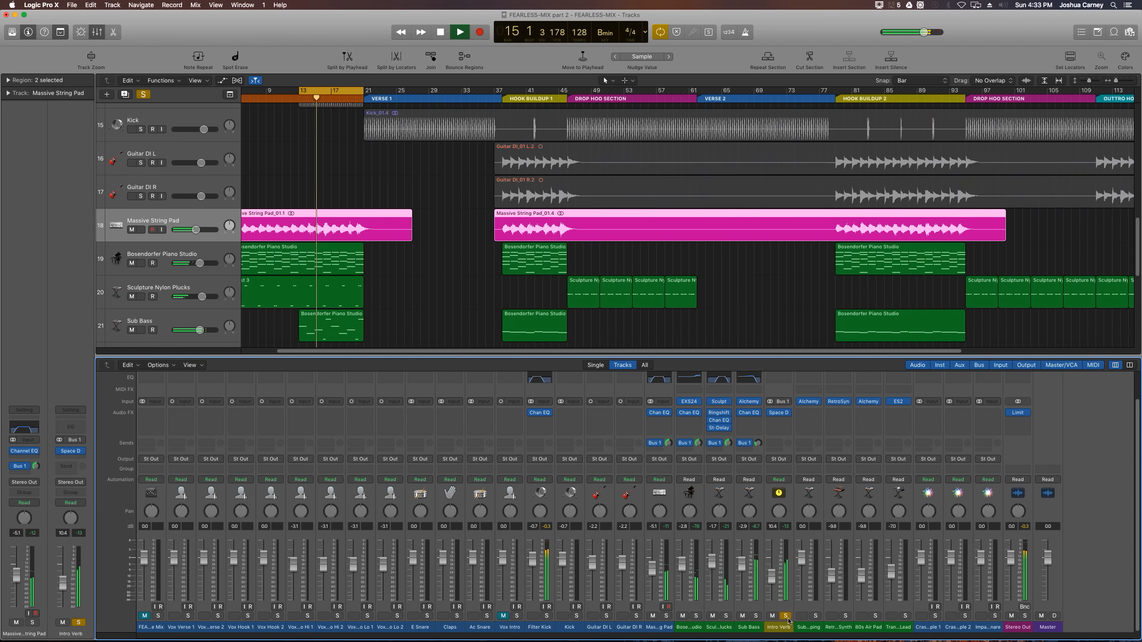
pyautogui.click(787, 617)
pyautogui.press('space')
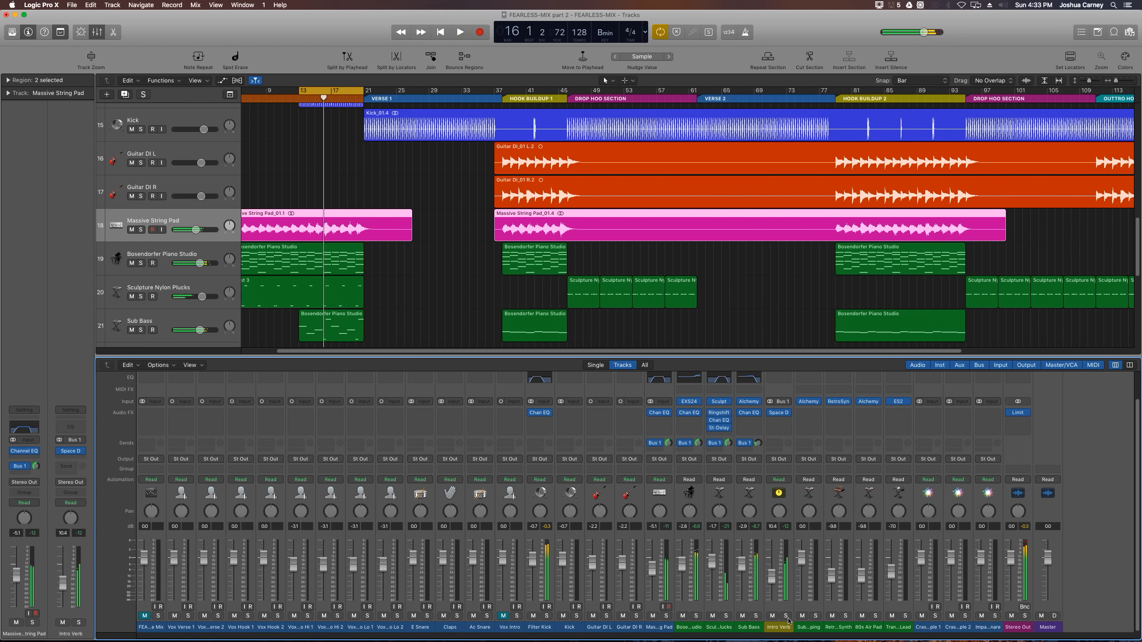
# Deselect the string pad regions and hide the mixer, with the start of the arrangement in view
pyautogui.click(440, 284)
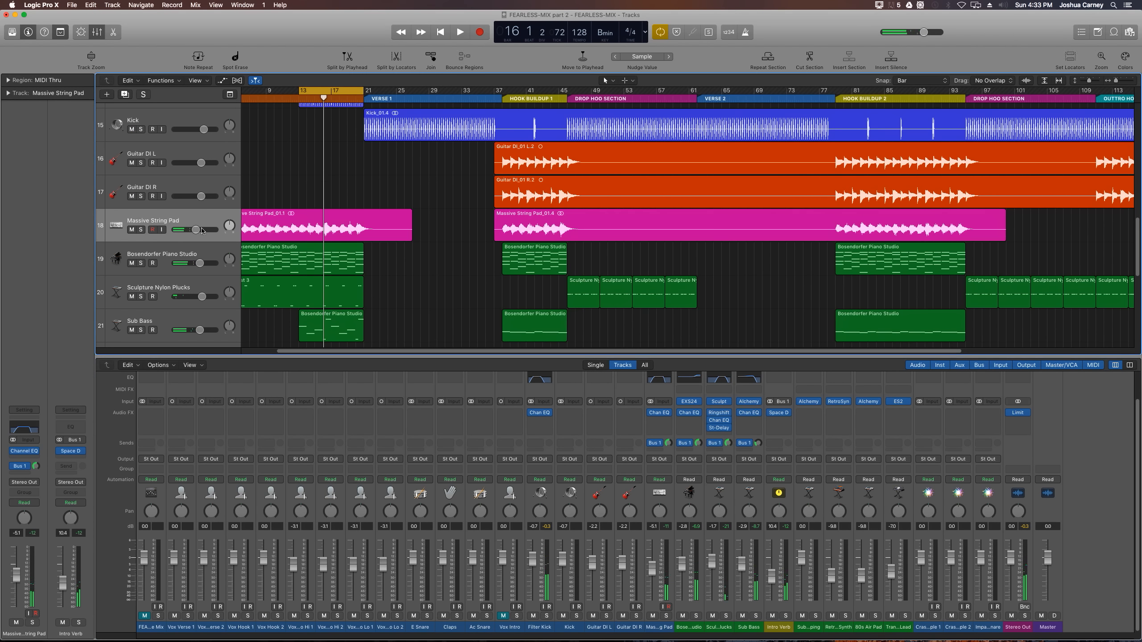
pyautogui.hscroll(-3, 341, 304)
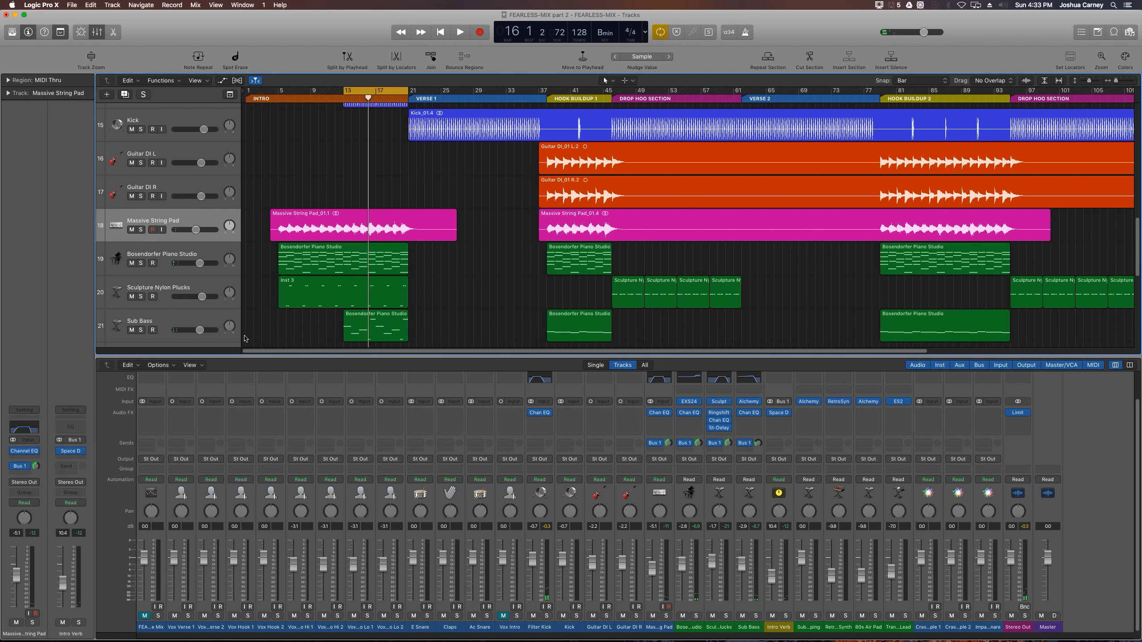
pyautogui.press('x')
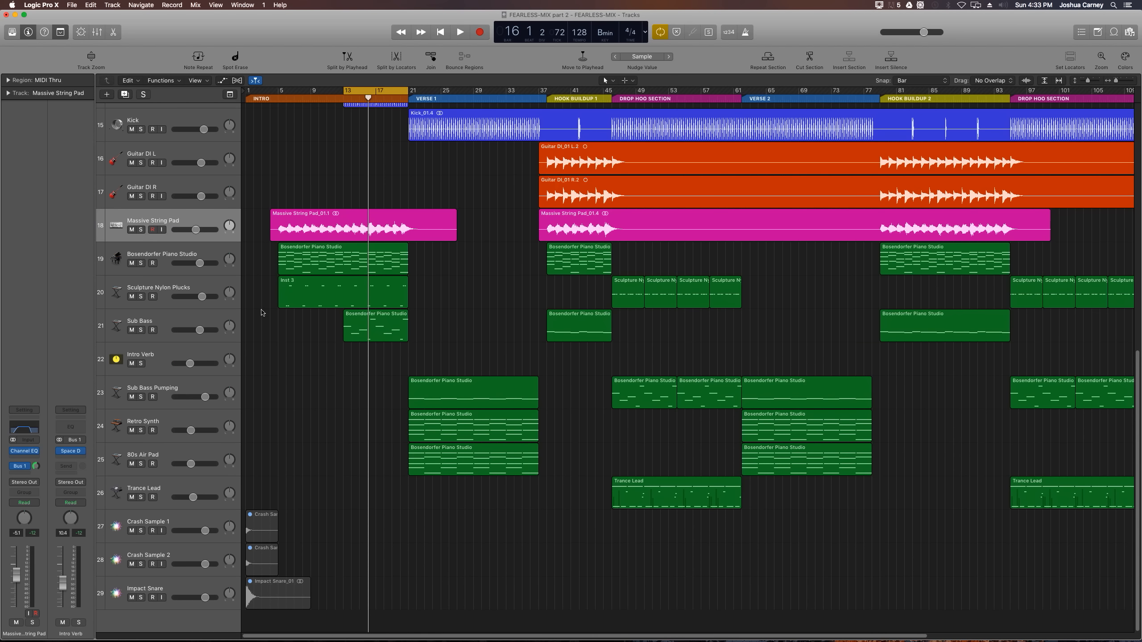
# Show automation with cycle mode off and enlarge the Massive String Pad track's height
pyautogui.click(169, 218)
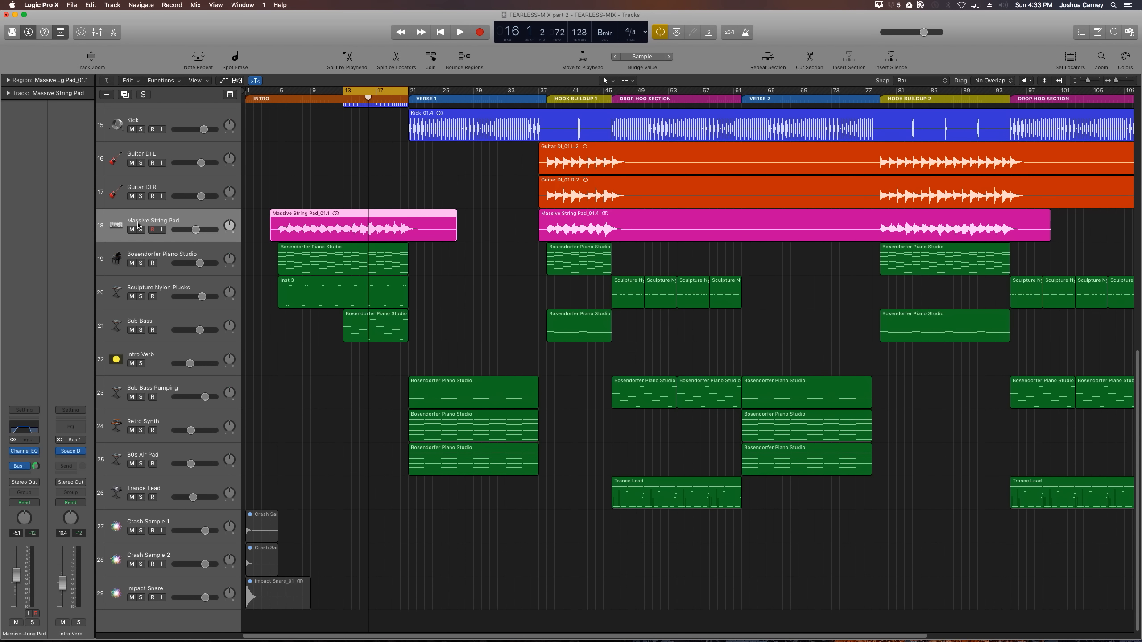
pyautogui.press('a')
pyautogui.press('c')
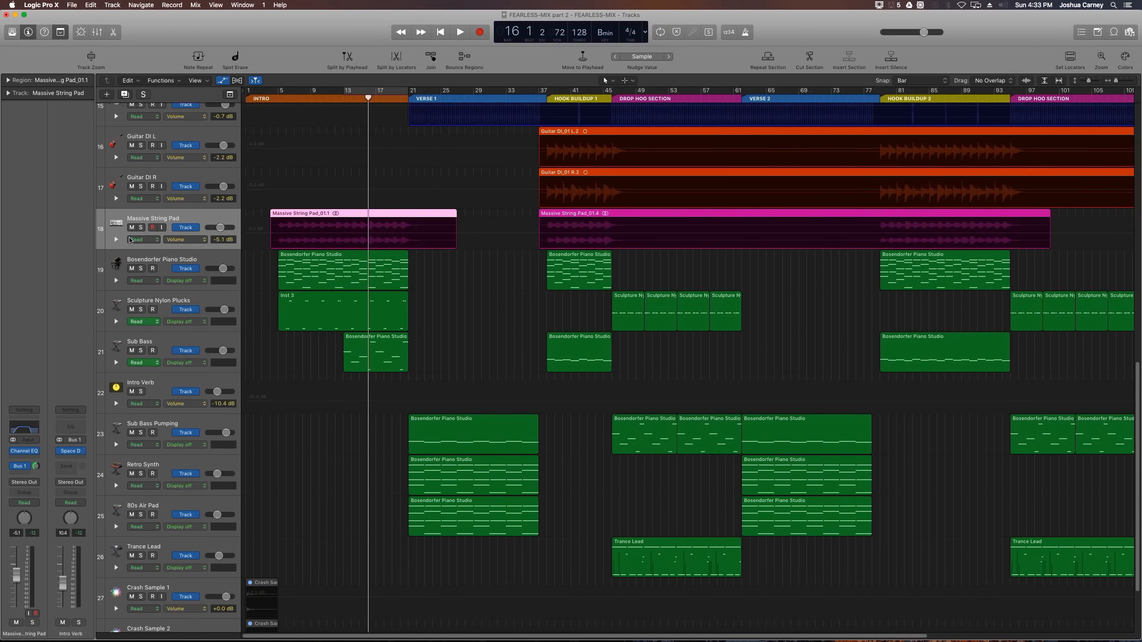
pyautogui.moveTo(114, 246); pyautogui.dragTo(114, 331)
# Switch Massive String Pad to region automation and choose the Channel EQ High Cut Frequency as its parameter, with the playhead at bar 4
pyautogui.click(272, 100)
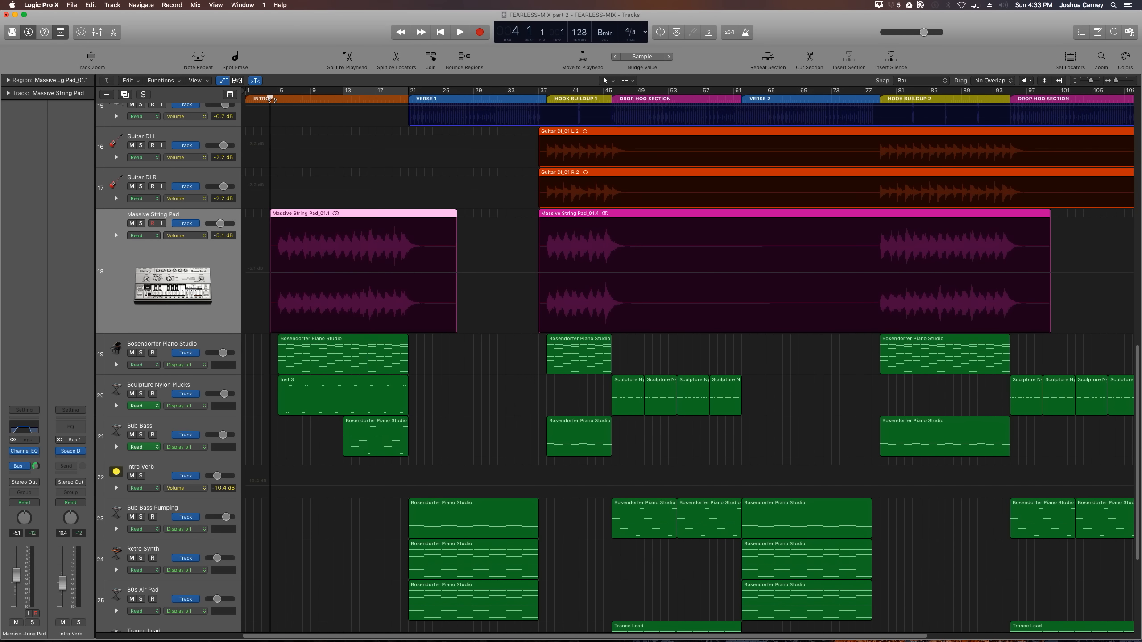
pyautogui.scroll(5, 271, 100)
pyautogui.moveTo(184, 228)
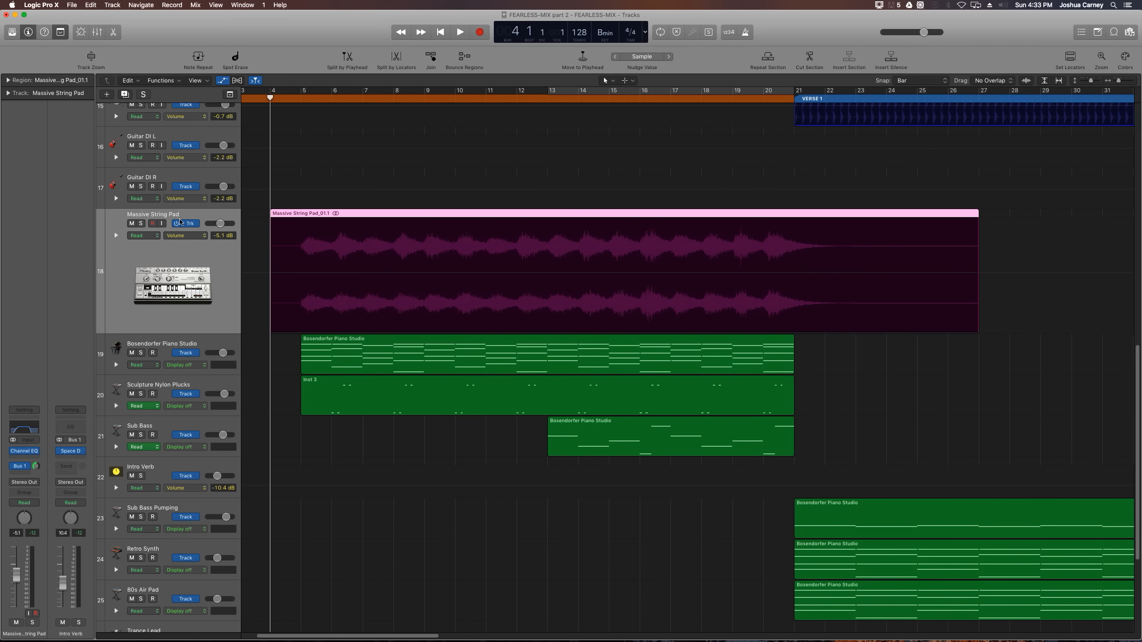
pyautogui.click(186, 225)
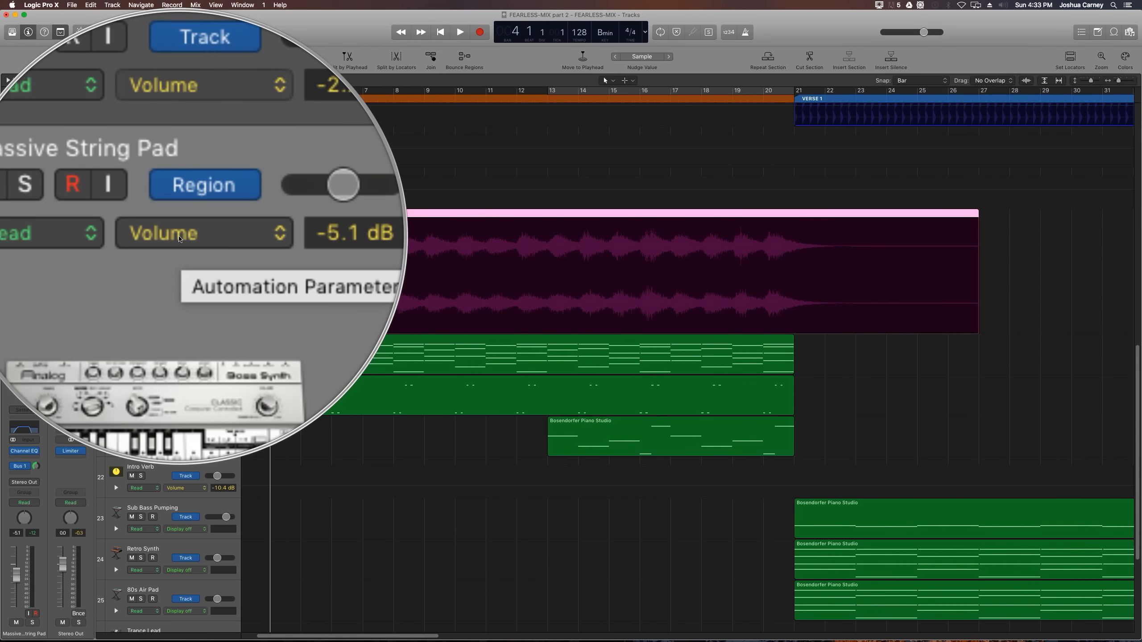
pyautogui.click(179, 236)
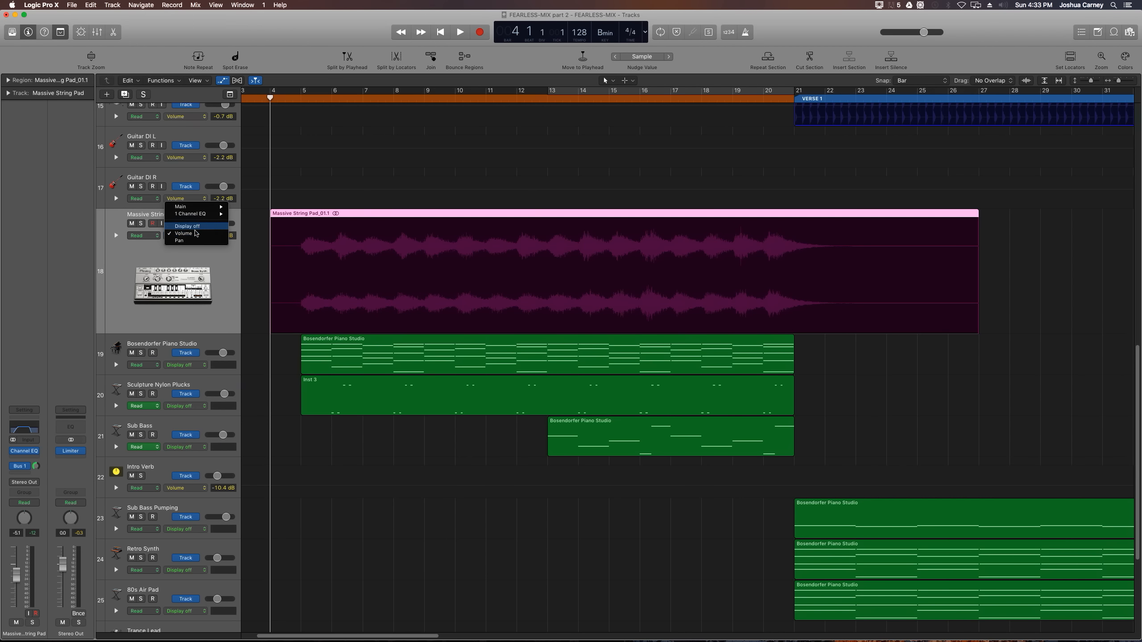
pyautogui.moveTo(188, 216)
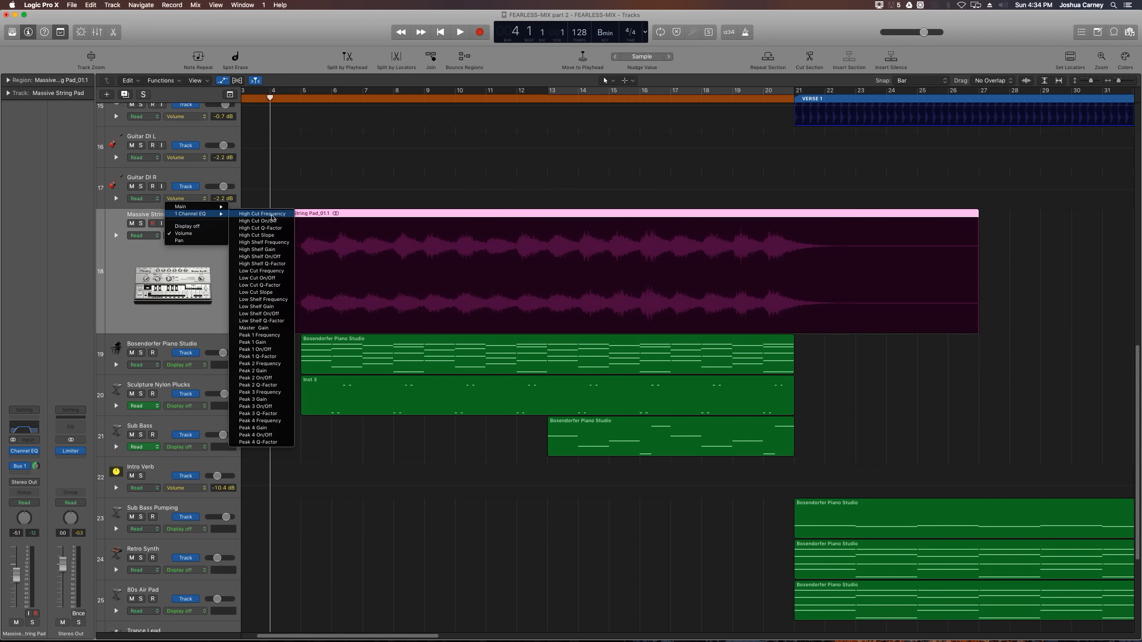
pyautogui.click(262, 214)
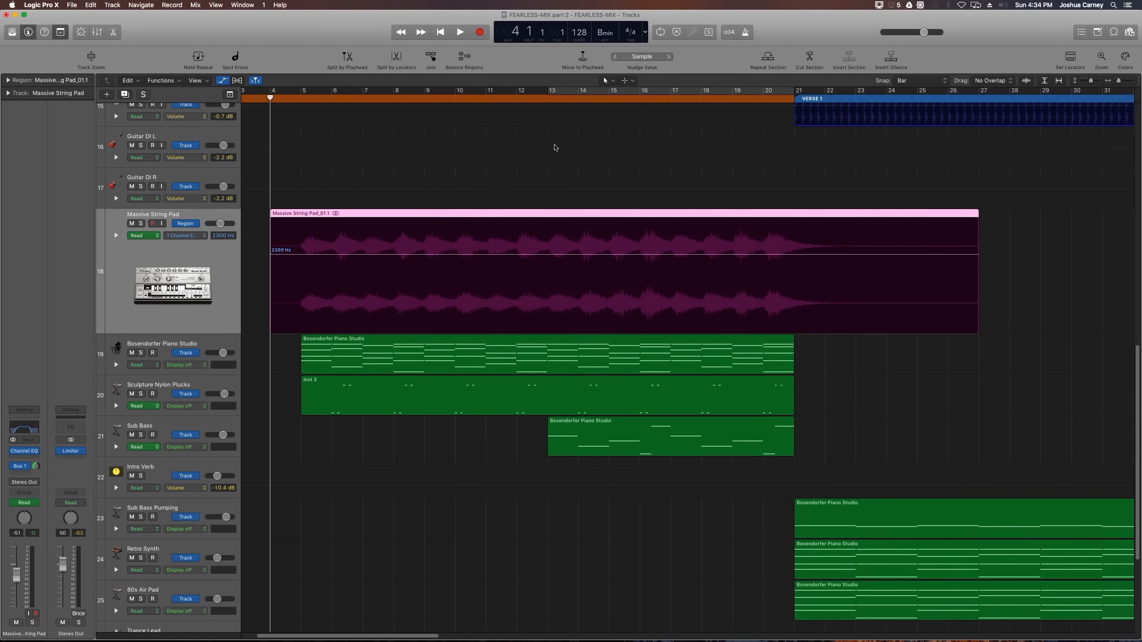
# Turn on Snap Automation and add a High Cut Frequency point at bar 13 of the string pad region
pyautogui.click(552, 97)
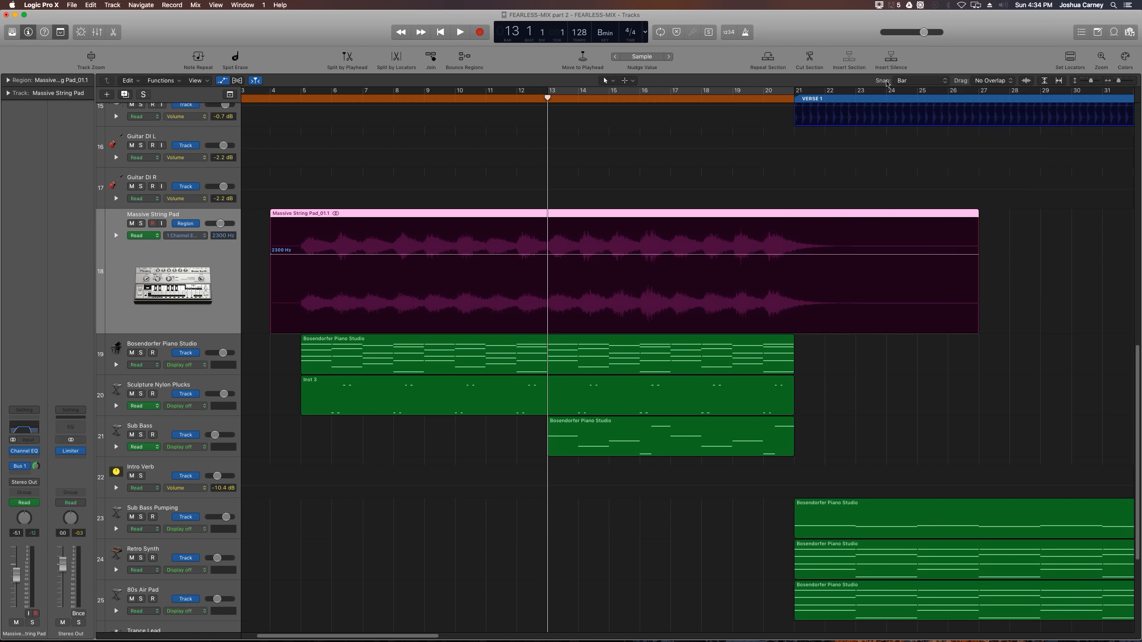
pyautogui.click(915, 84)
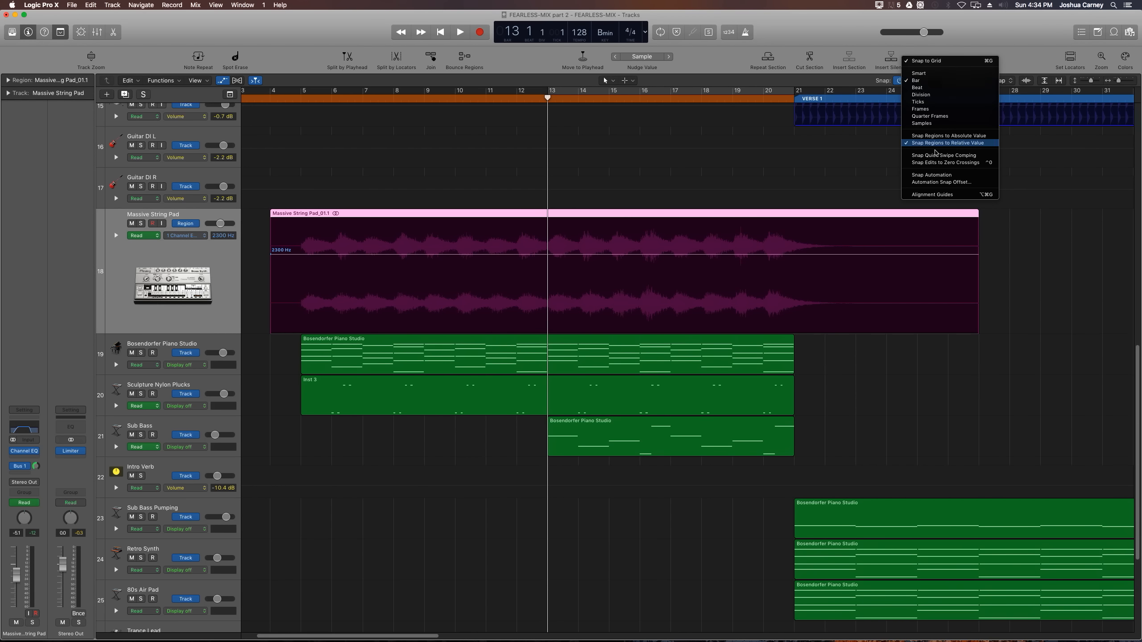
pyautogui.click(926, 176)
pyautogui.click(544, 255)
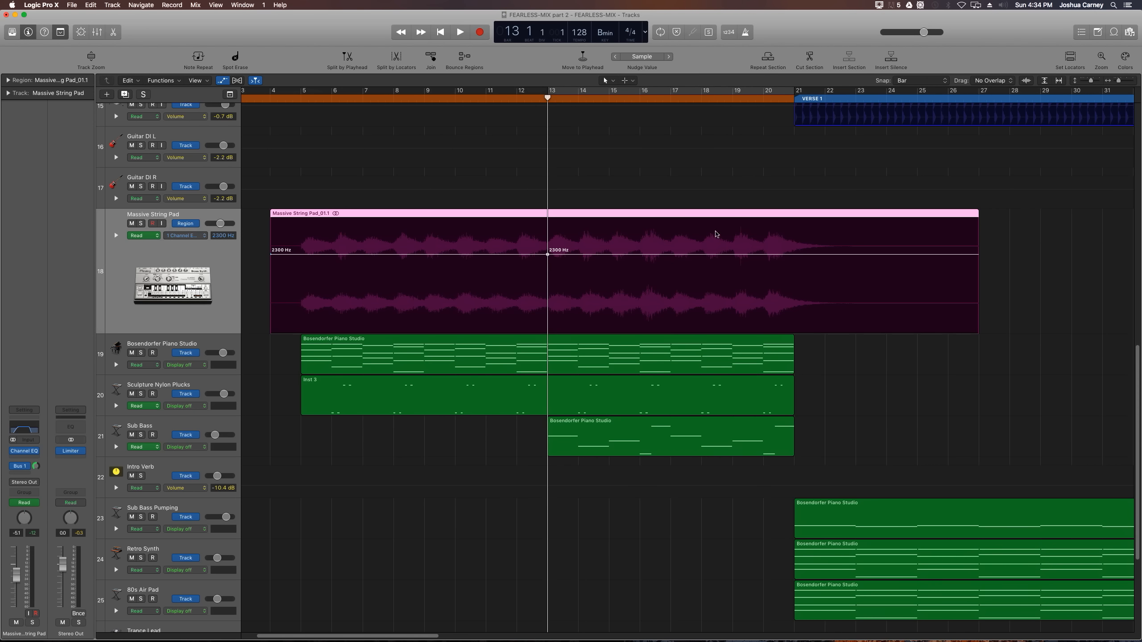
# Add a second High Cut Frequency point at bar 20 and raise the automation from there to 14000 Hz
pyautogui.click(770, 100)
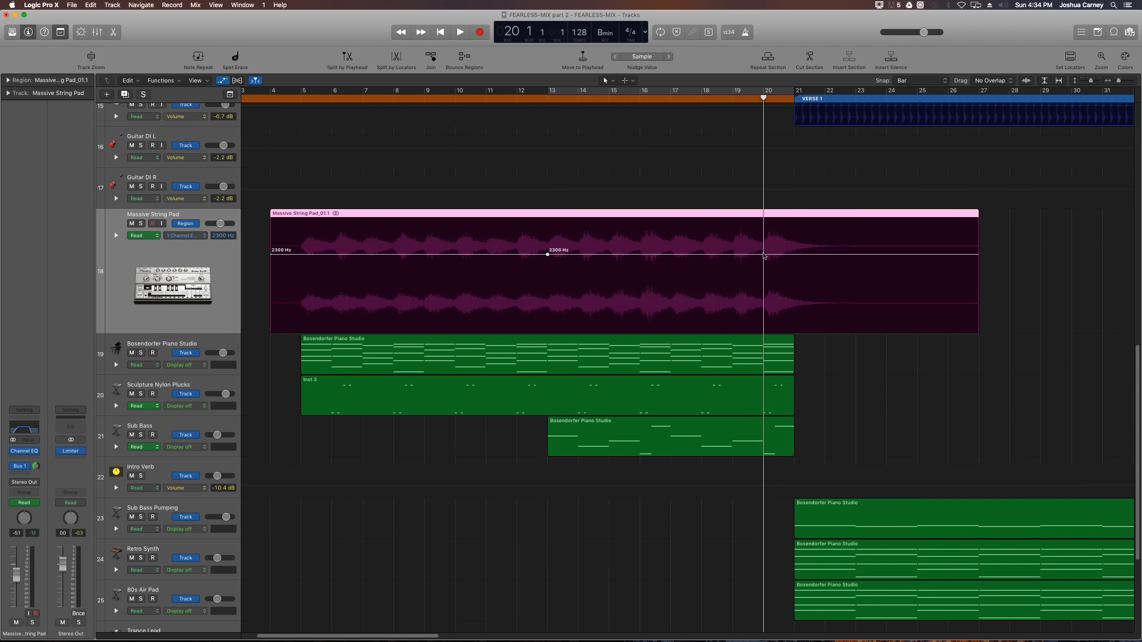
pyautogui.click(764, 255)
pyautogui.click(787, 181)
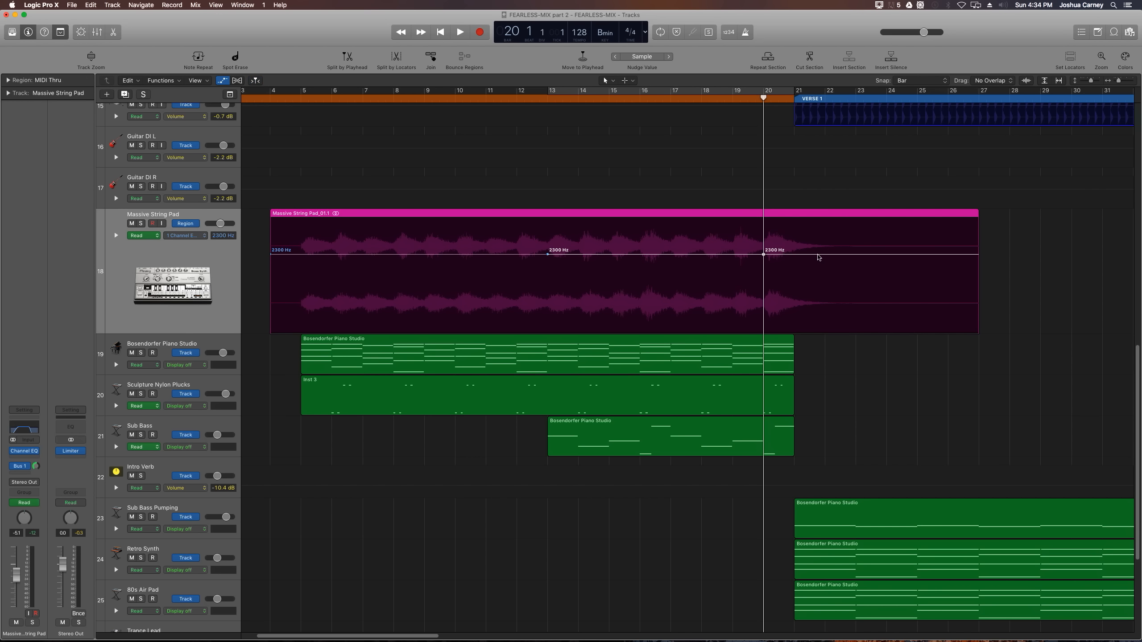
pyautogui.moveTo(818, 258); pyautogui.dragTo(814, 225)
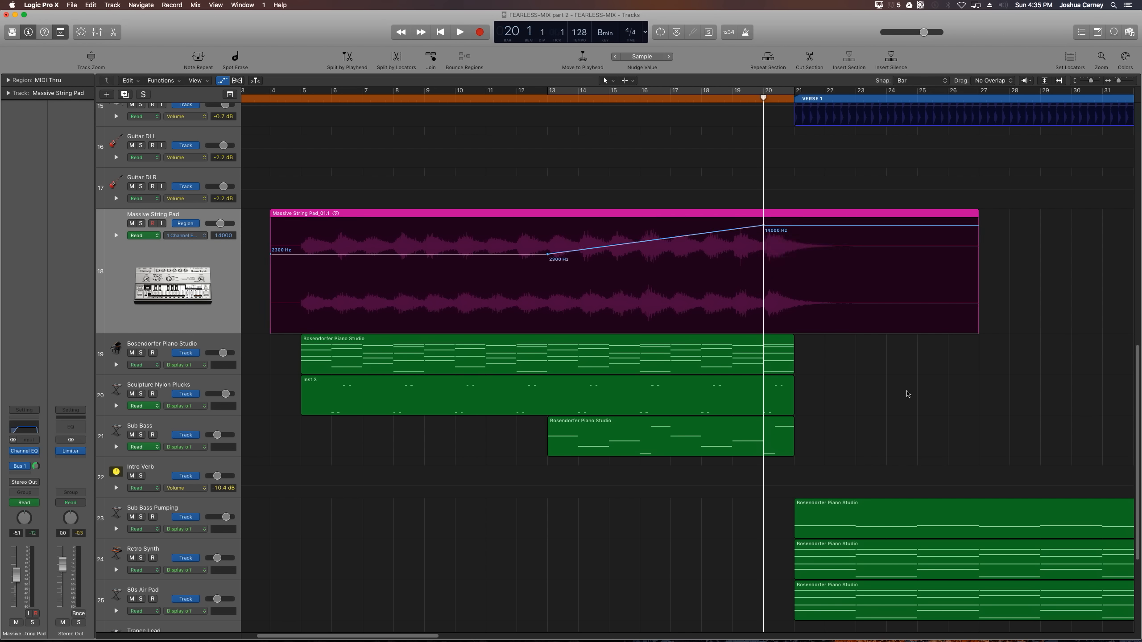
# Return the playhead to the project start and open the Massive String Pad's Channel EQ
pyautogui.press('Return')
pyautogui.press('super+Left')
pyautogui.press('super+Left')
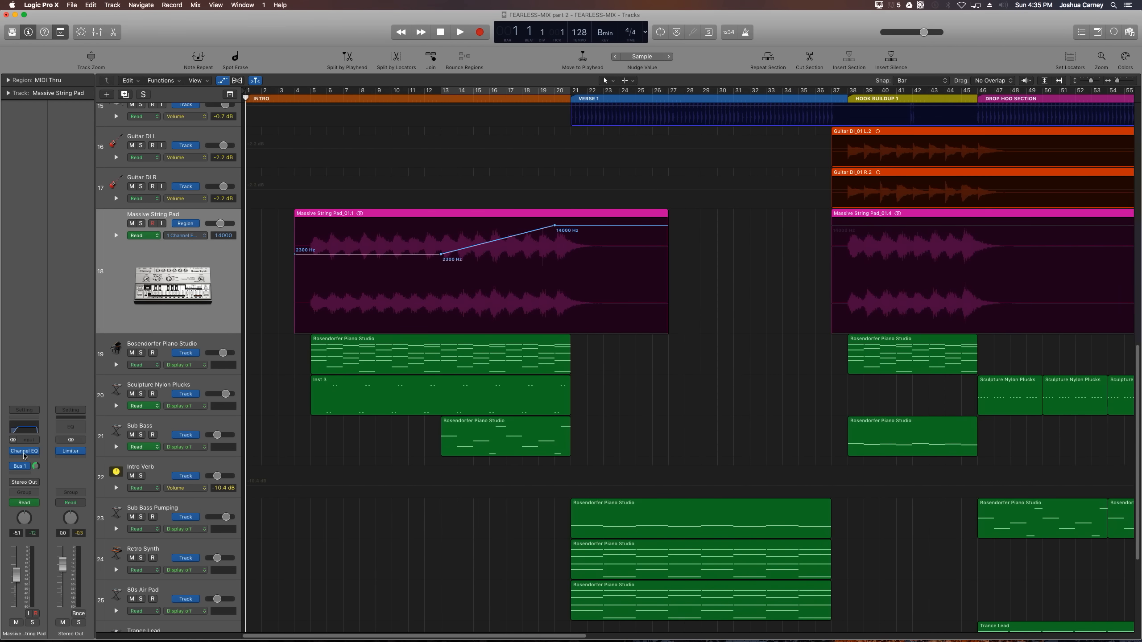
pyautogui.click(23, 451)
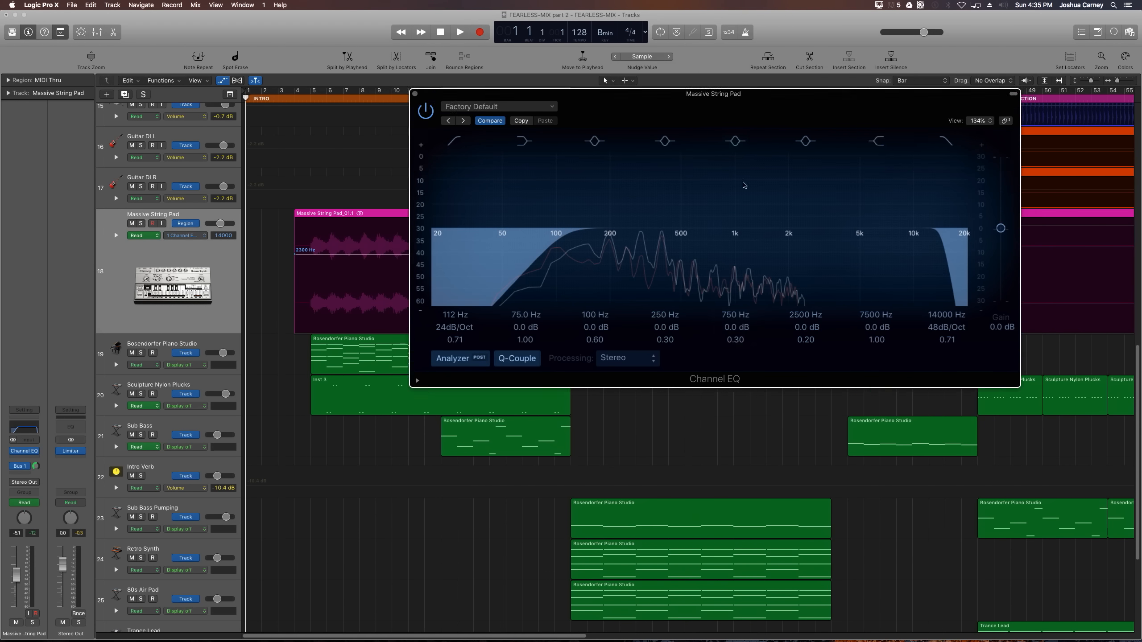
# Play the string pad from bar 4 through bar 20 with its Channel EQ in view to check the High Cut automation, then close the EQ
pyautogui.moveTo(773, 89); pyautogui.dragTo(634, 387)
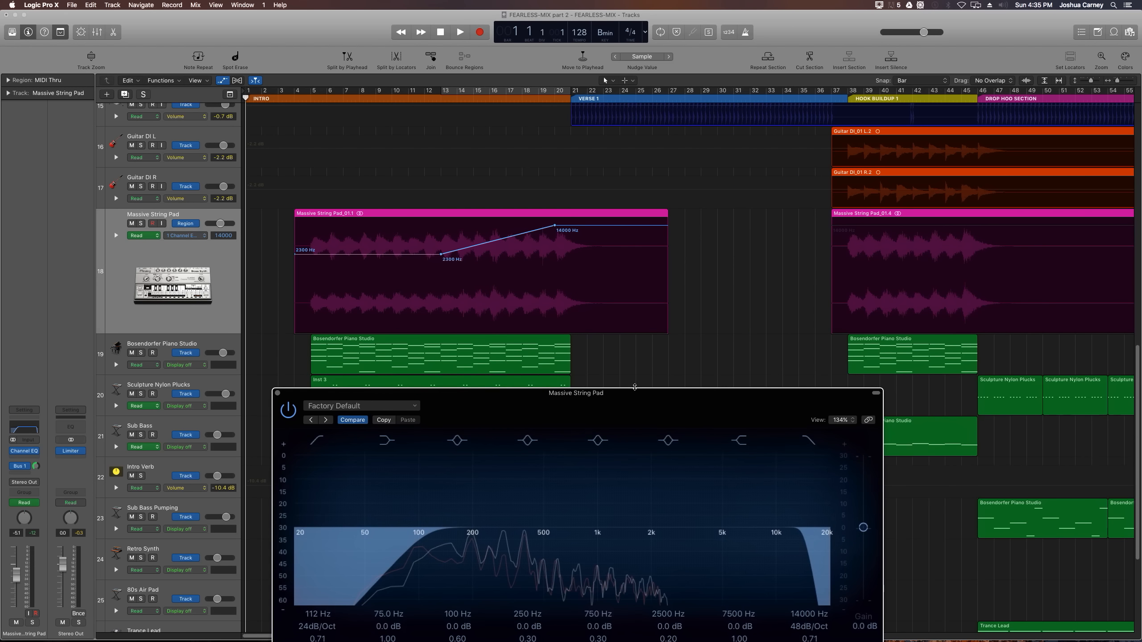
pyautogui.click(297, 100)
pyautogui.press('space')
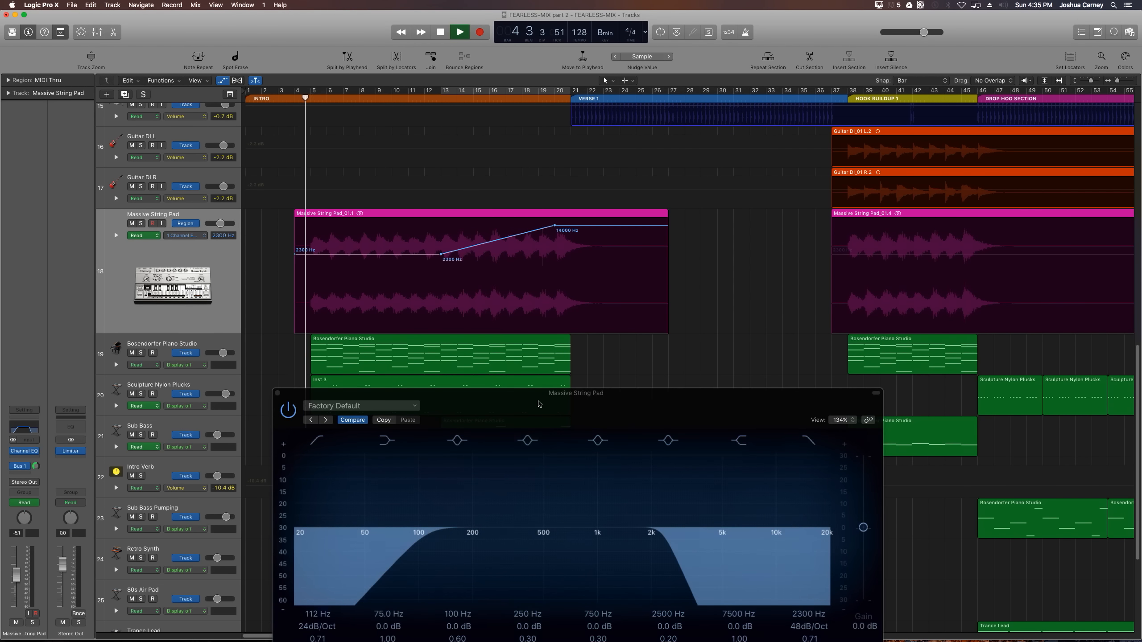
pyautogui.moveTo(540, 404); pyautogui.dragTo(656, 341)
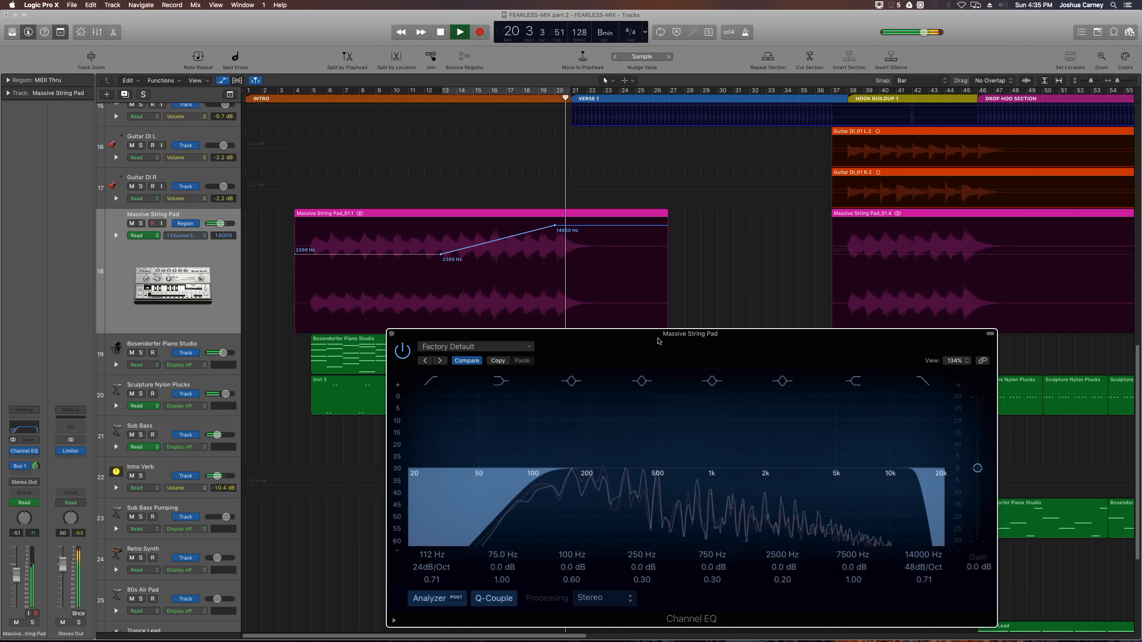
pyautogui.press('space')
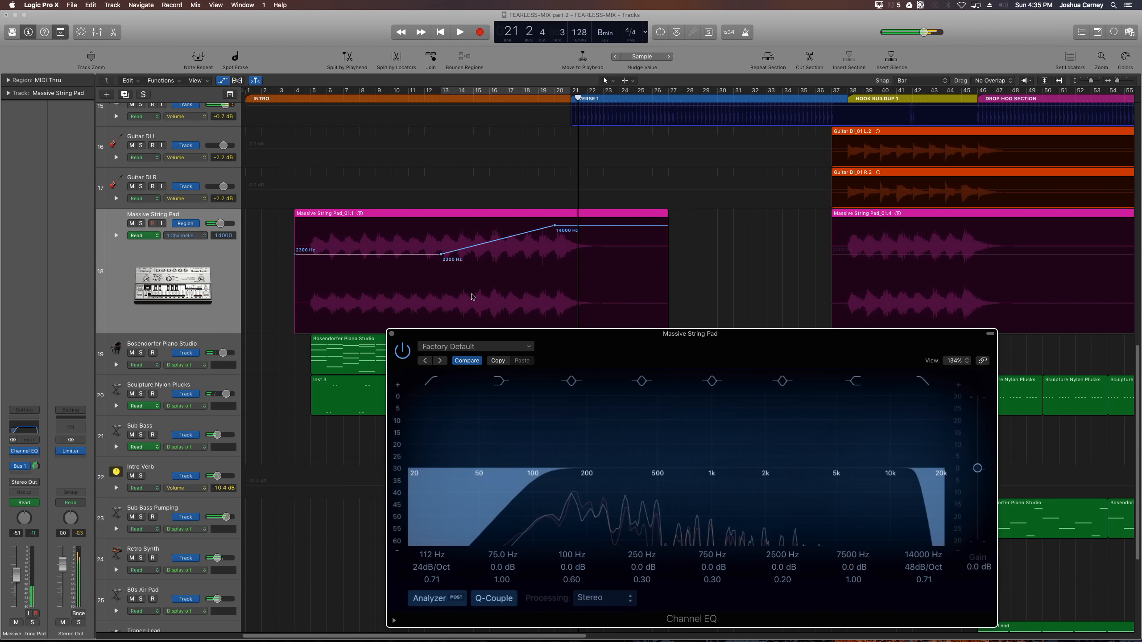
pyautogui.click(392, 334)
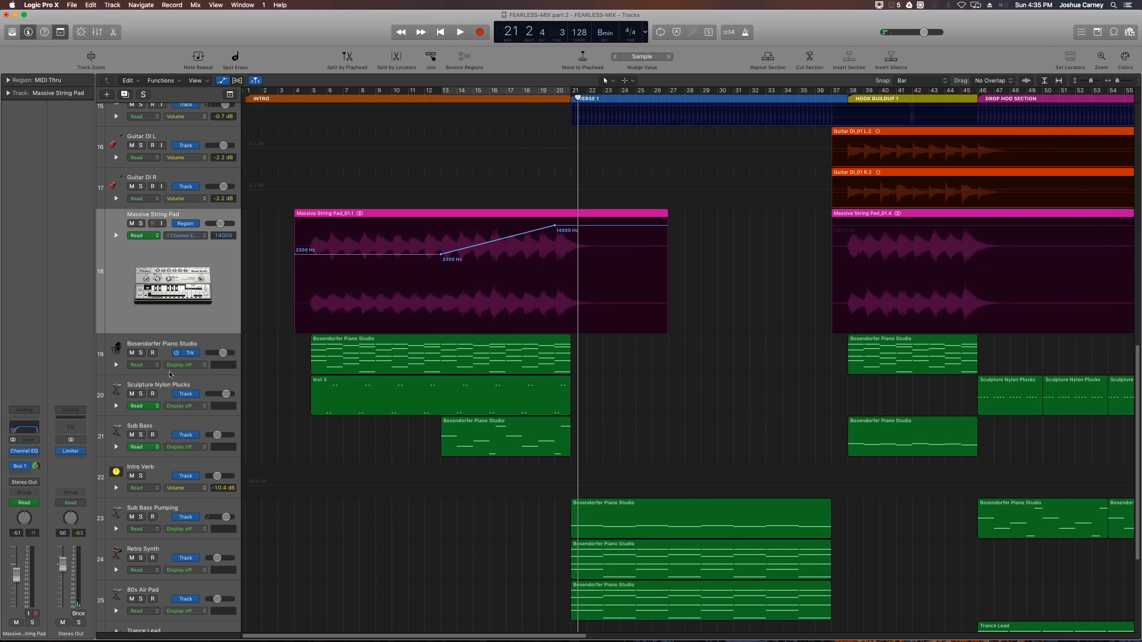
# In the Sculpture Nylon Plucks Channel EQ, set the low cut to 255 Hz and the high cut to 3450 Hz
pyautogui.click(191, 386)
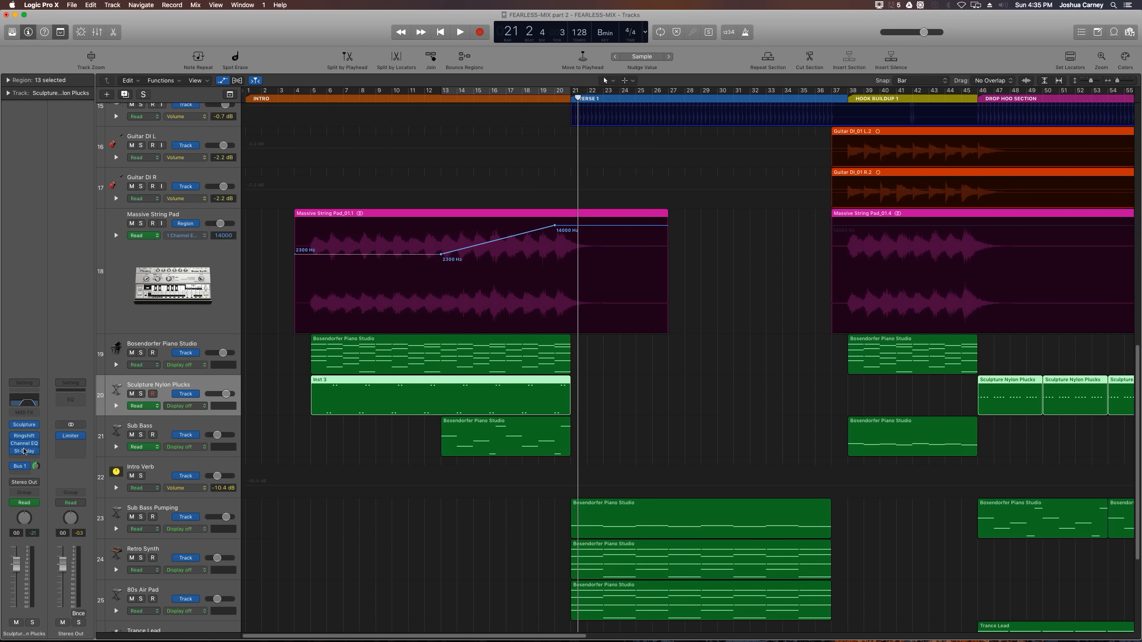
pyautogui.press('v')
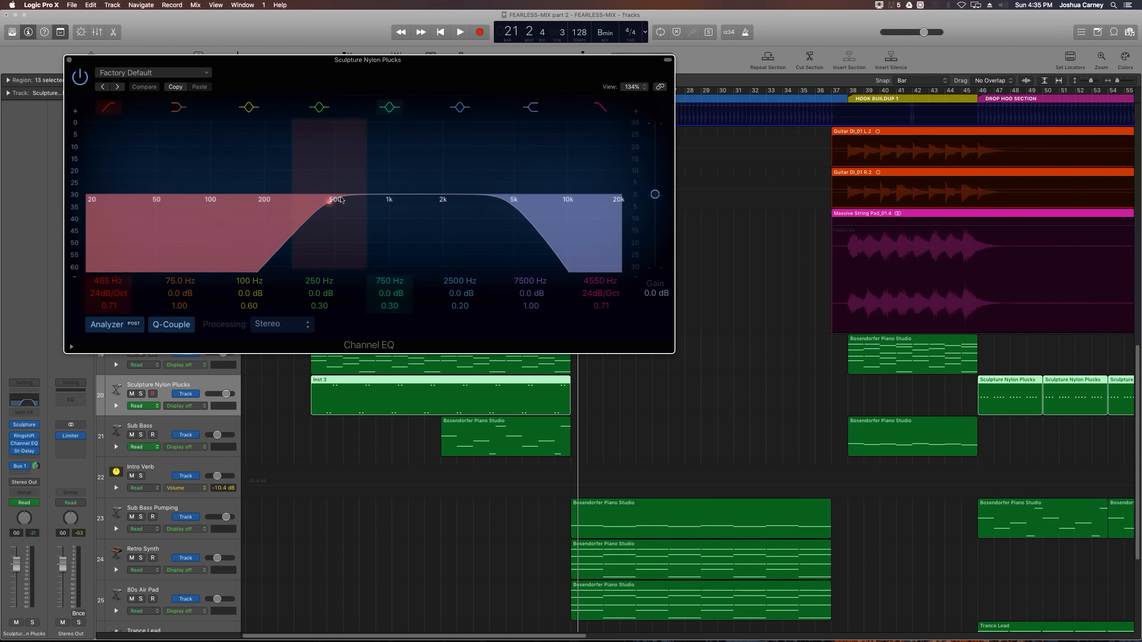
pyautogui.moveTo(107, 281); pyautogui.dragTo(107, 302)
pyautogui.moveTo(600, 279); pyautogui.dragTo(600, 291)
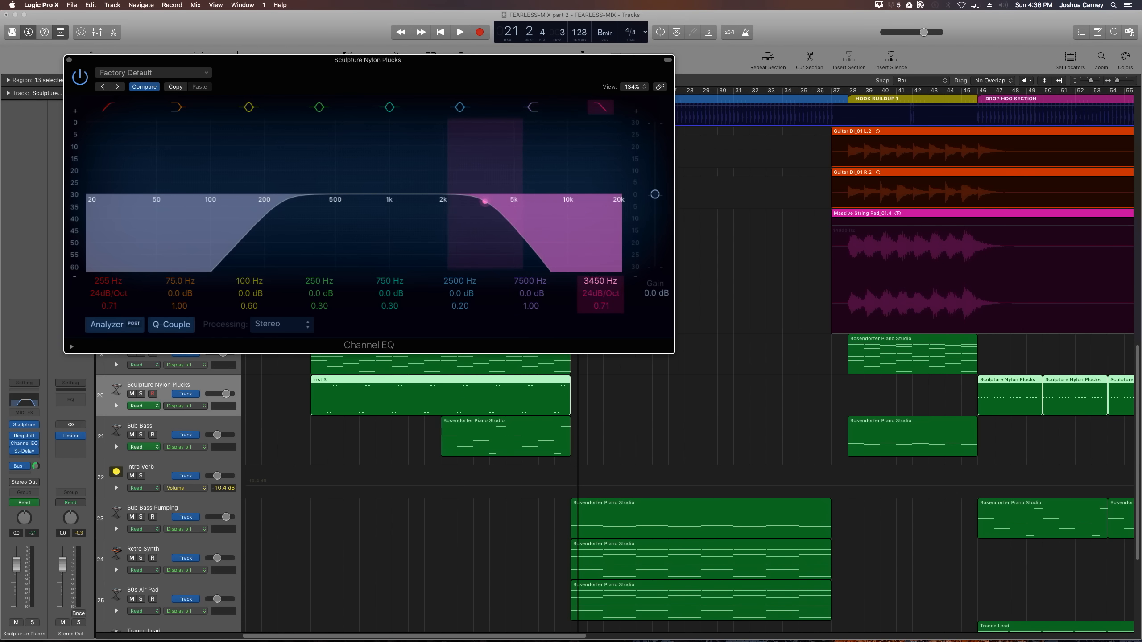
pyautogui.click(69, 60)
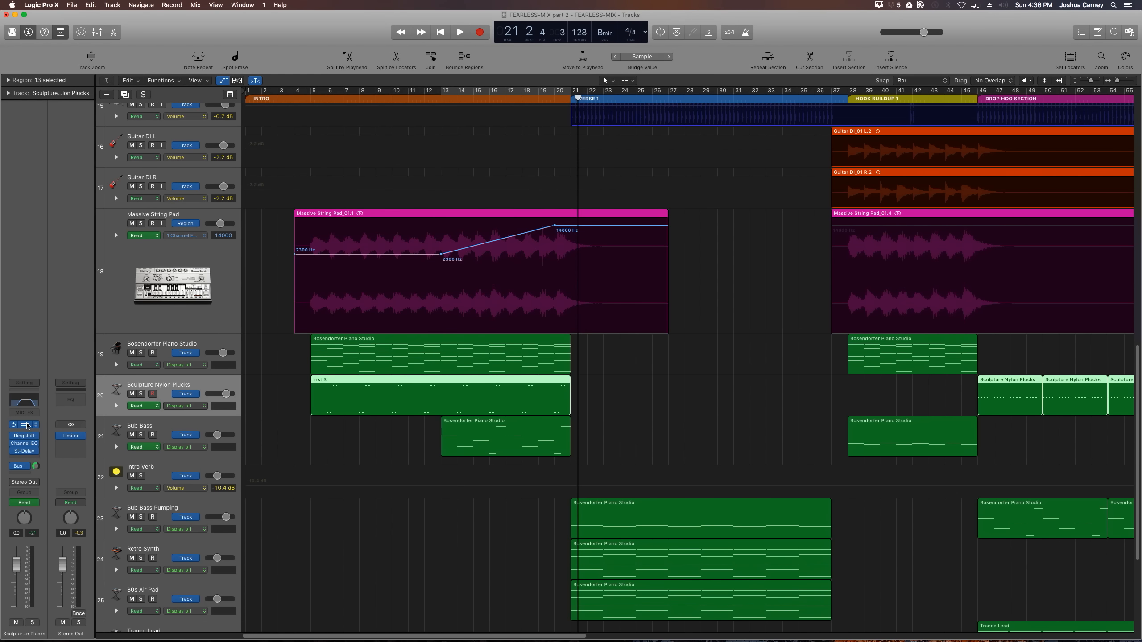
# In the nylon plucks' Sculpture instrument, nudge the Material point within the Nylon corner and fine-tune the output level
pyautogui.click(26, 424)
pyautogui.moveTo(279, 44); pyautogui.dragTo(398, 135)
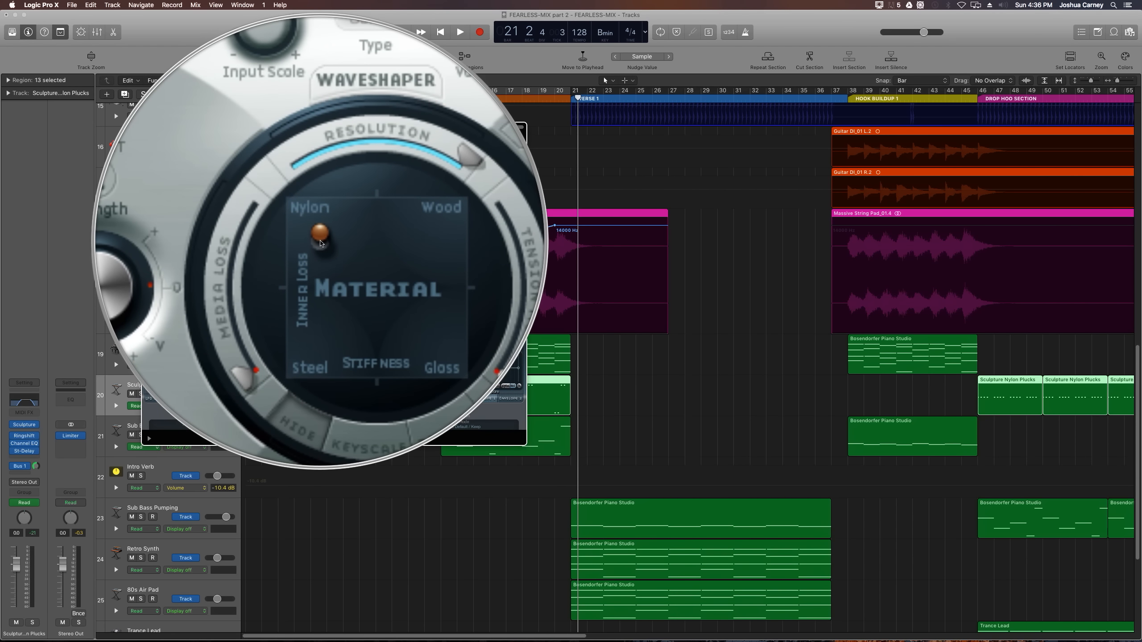
pyautogui.moveTo(321, 244); pyautogui.dragTo(327, 239)
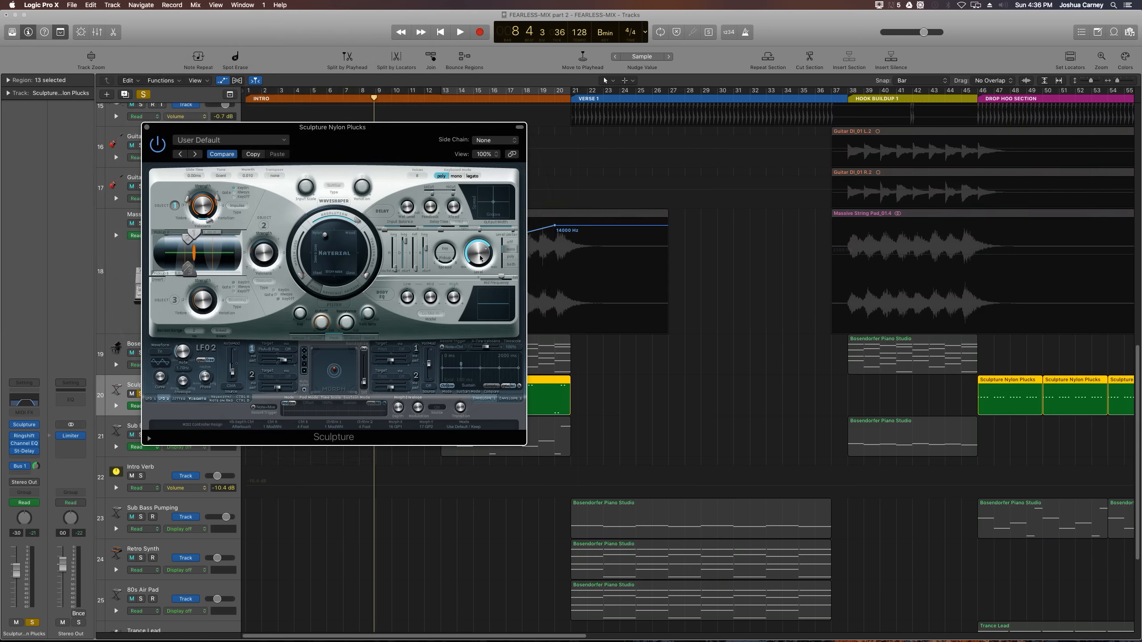
pyautogui.moveTo(483, 260); pyautogui.dragTo(483, 254)
pyautogui.click(147, 128)
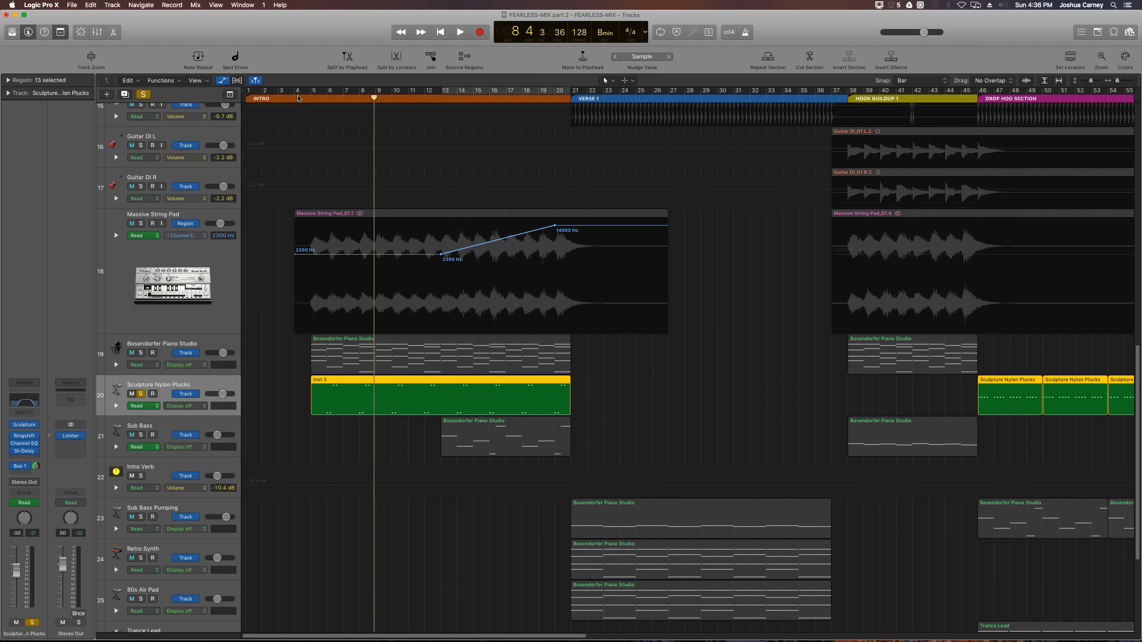
# Play the soloed Sculpture Nylon Plucks from bar 6 to check its sound
pyautogui.click(298, 98)
pyautogui.click(314, 98)
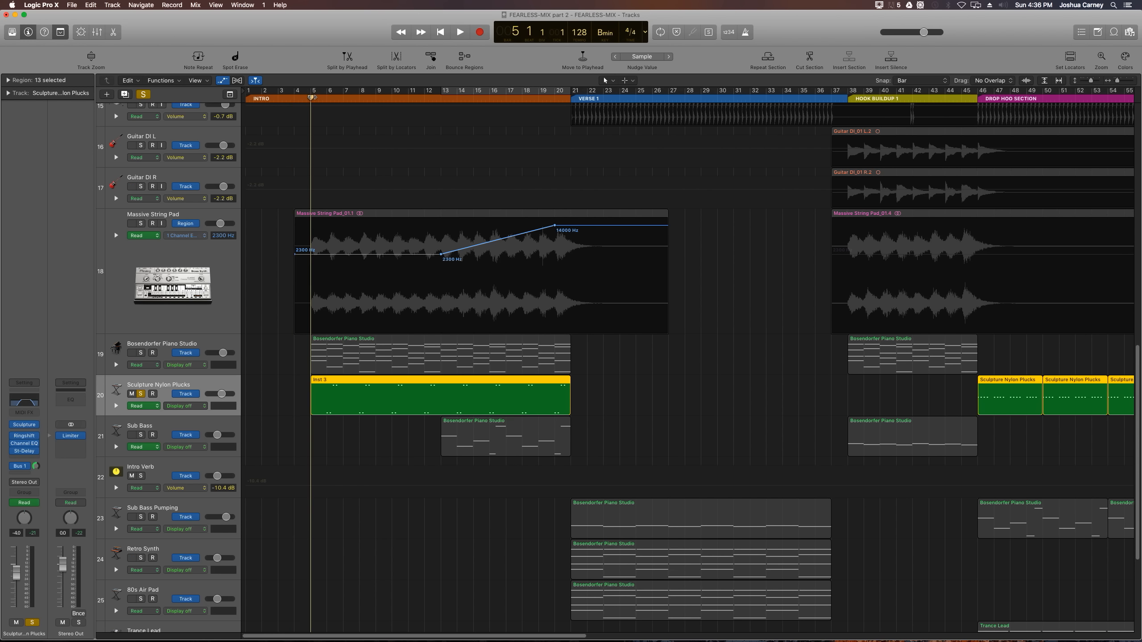
pyautogui.press('.')
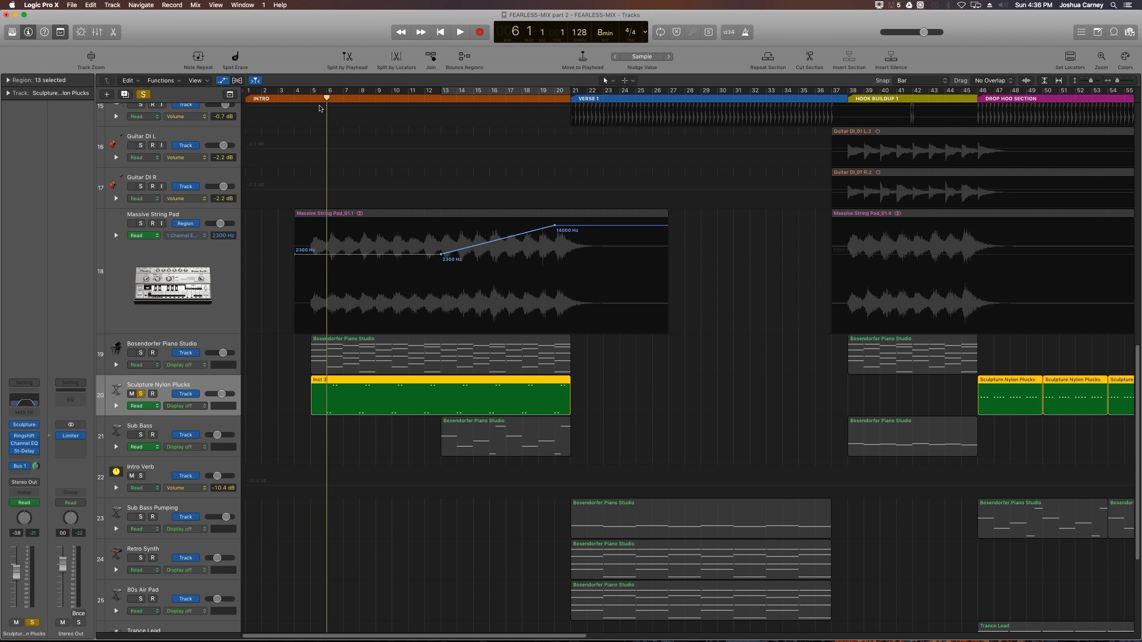
pyautogui.press('space')
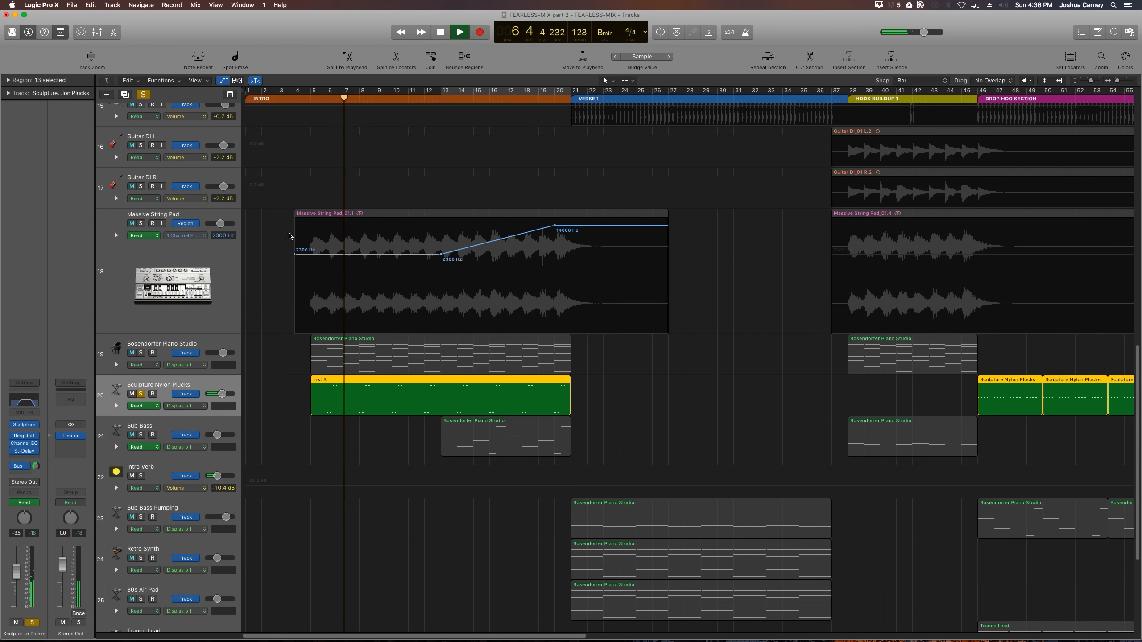
pyautogui.press('space')
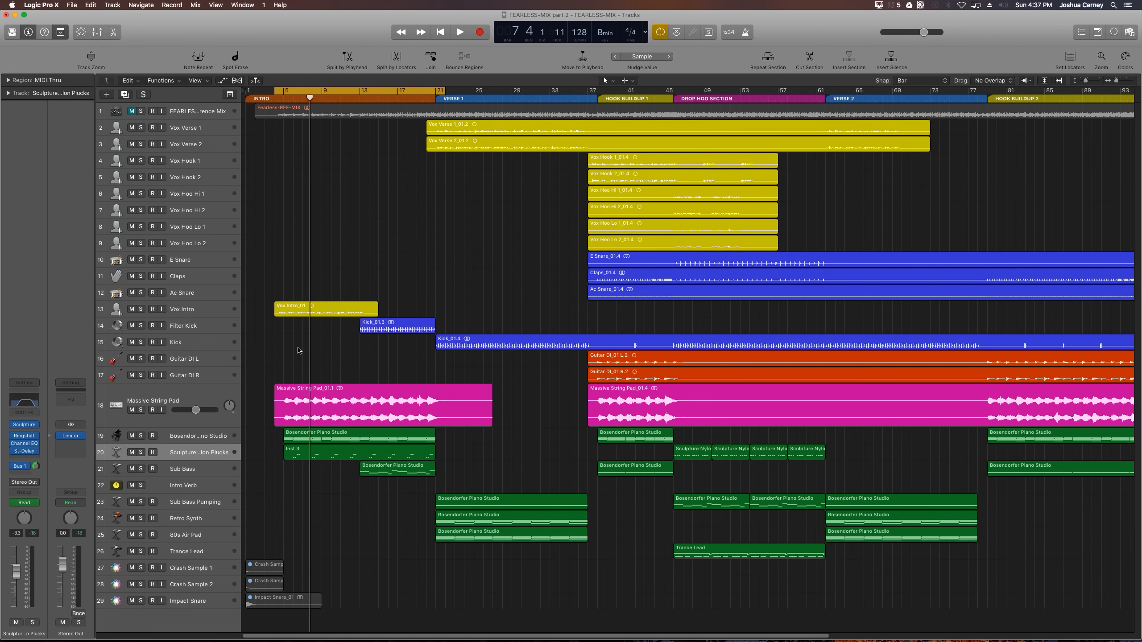
# Play the intro with the other tracks and set the Sculpture Nylon Plucks volume to -2.5 dB
pyautogui.click(210, 309)
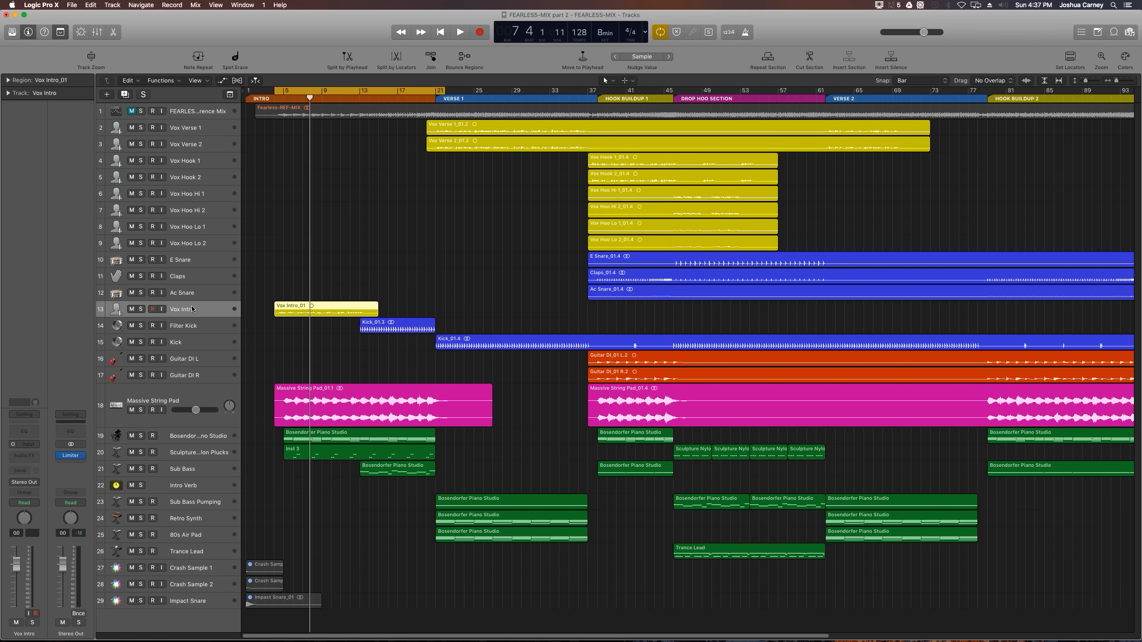
pyautogui.press('space')
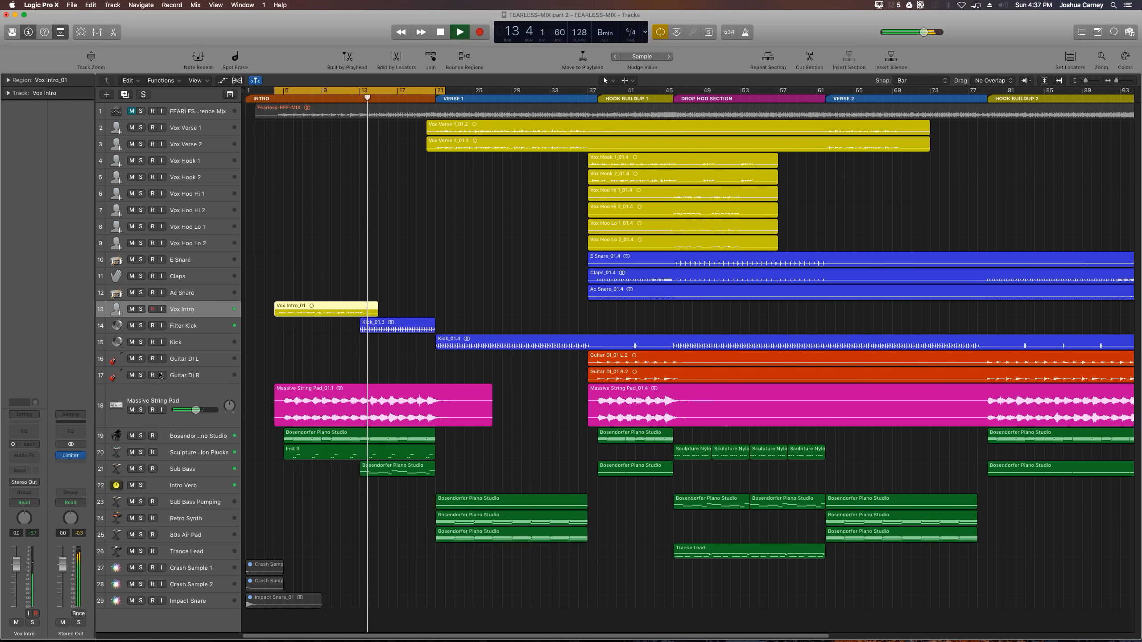
pyautogui.click(201, 451)
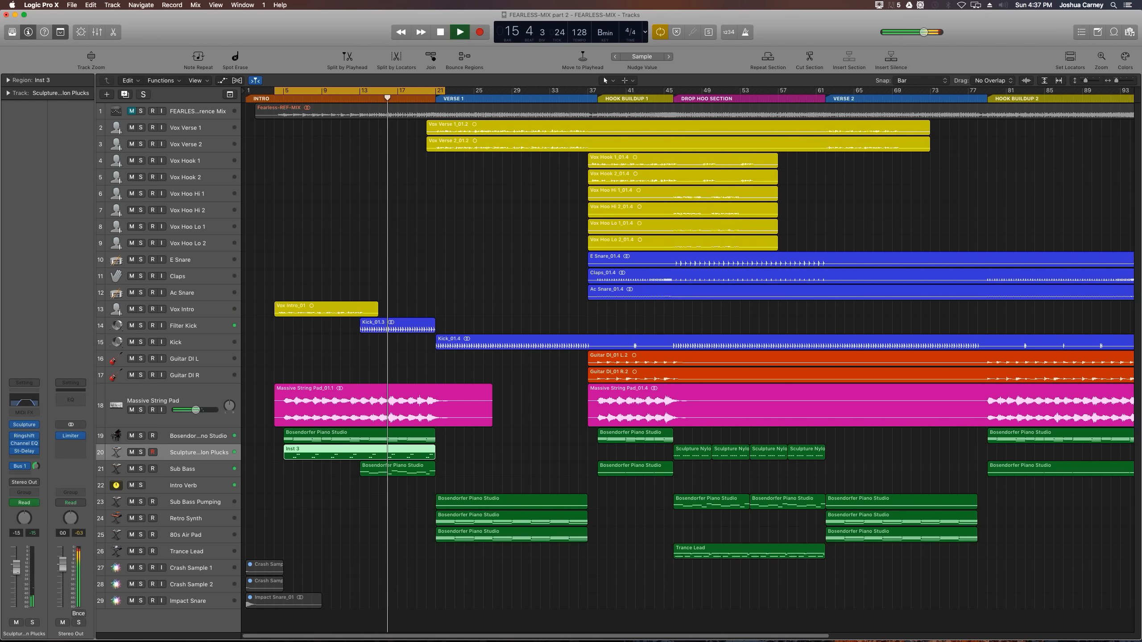
pyautogui.moveTo(17, 570); pyautogui.dragTo(17, 568)
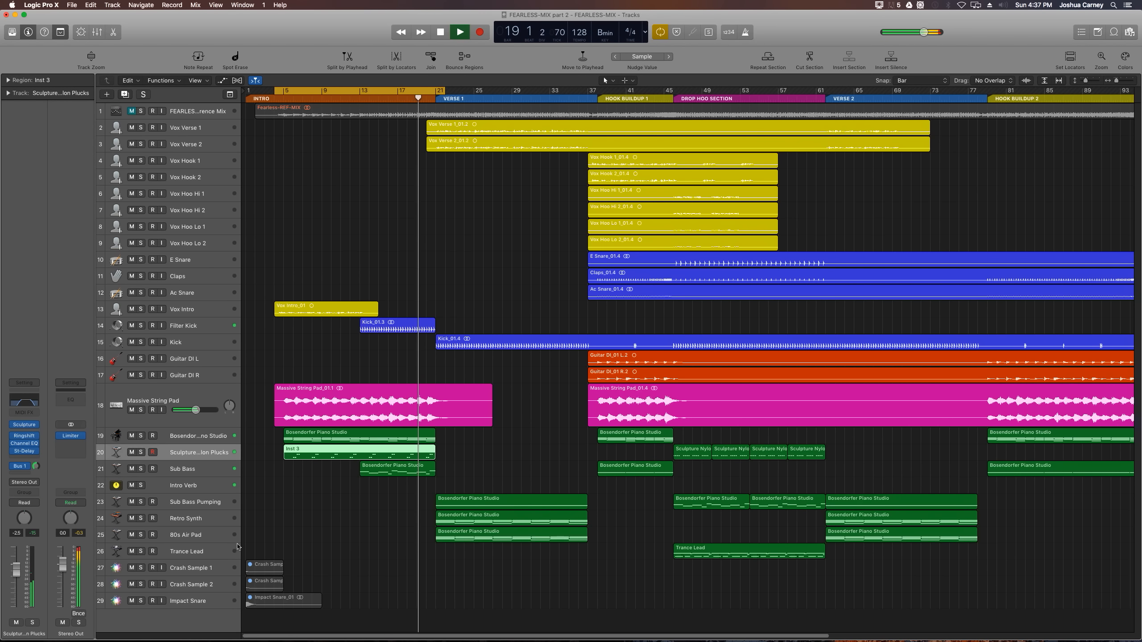
pyautogui.click(351, 514)
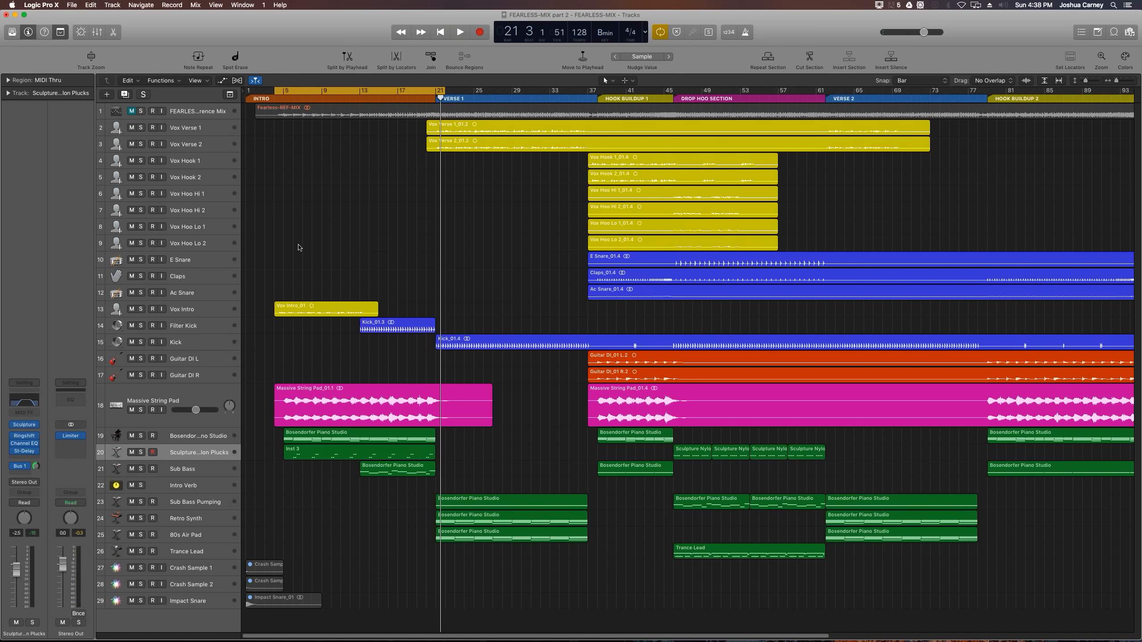
# Select the Vox Intro region at the start of the intro
pyautogui.click(296, 310)
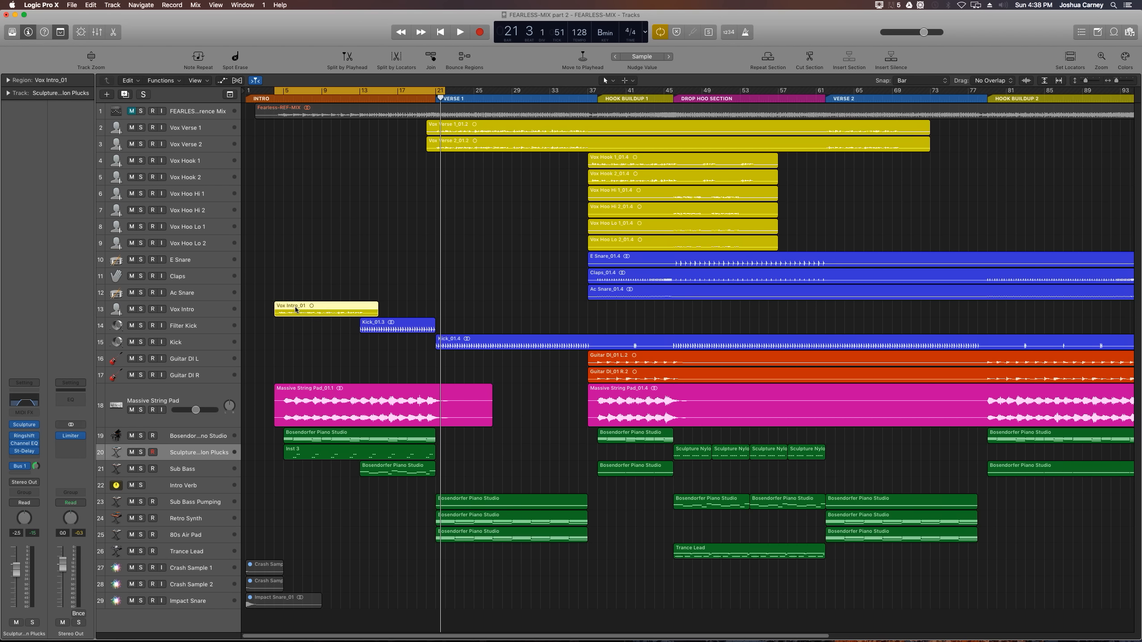